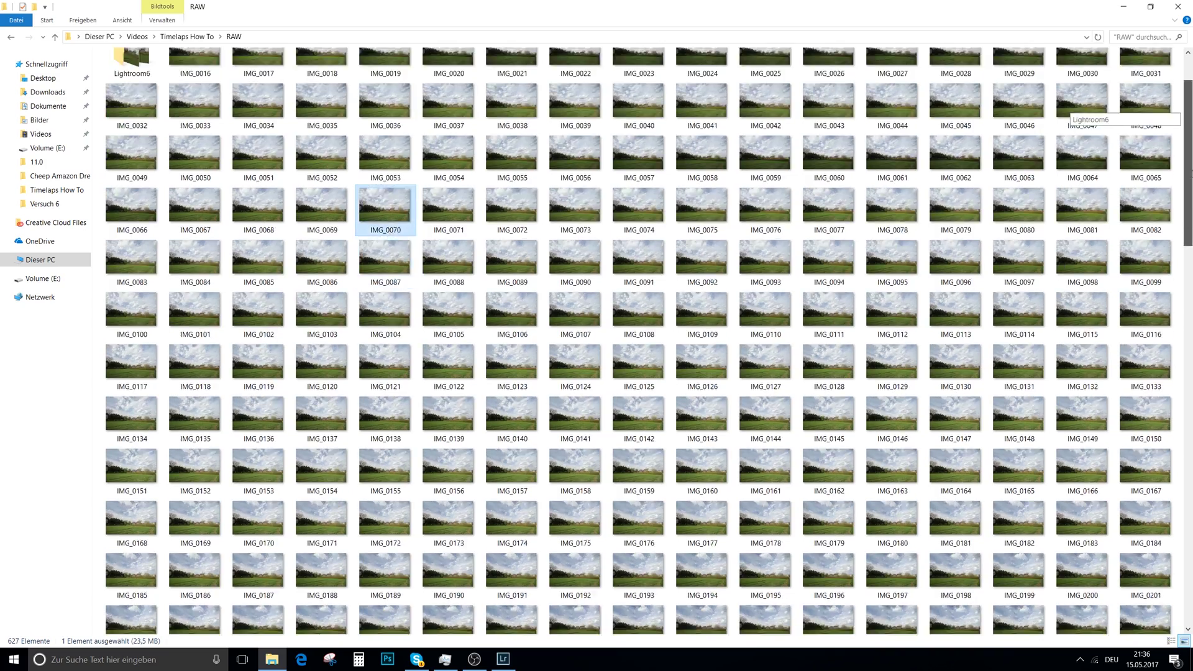
Examine the photo sequence in the Timelaps How To RAW folder and switch to Lightroom
drag(1188, 174, 601, 565)
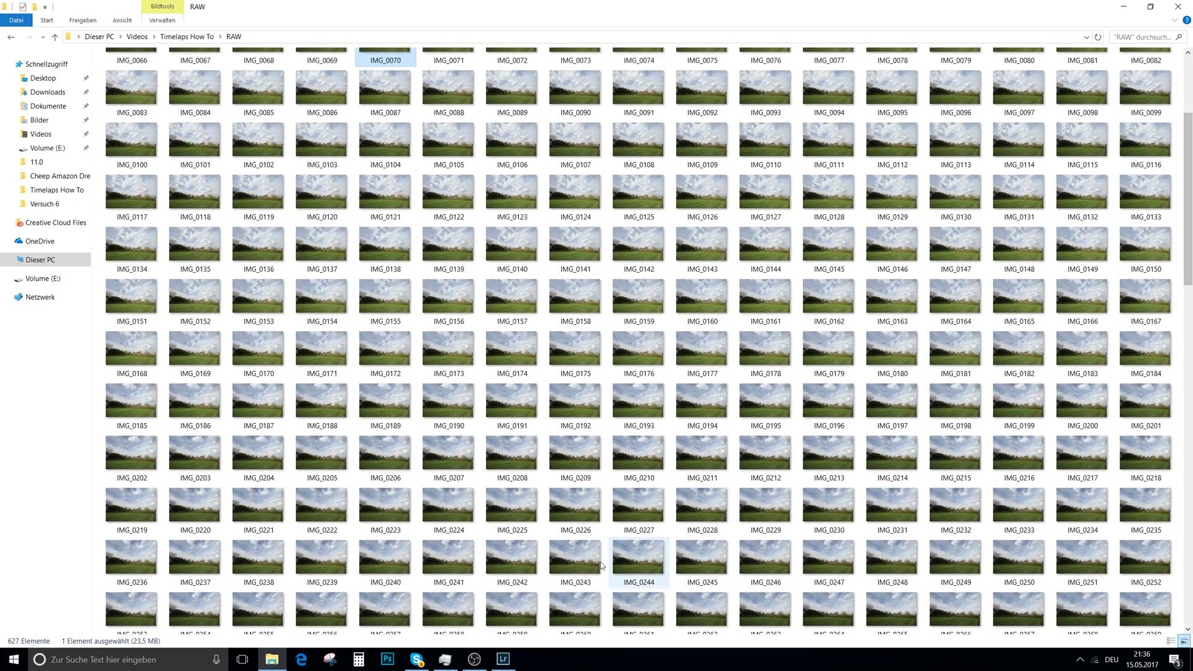
click(503, 658)
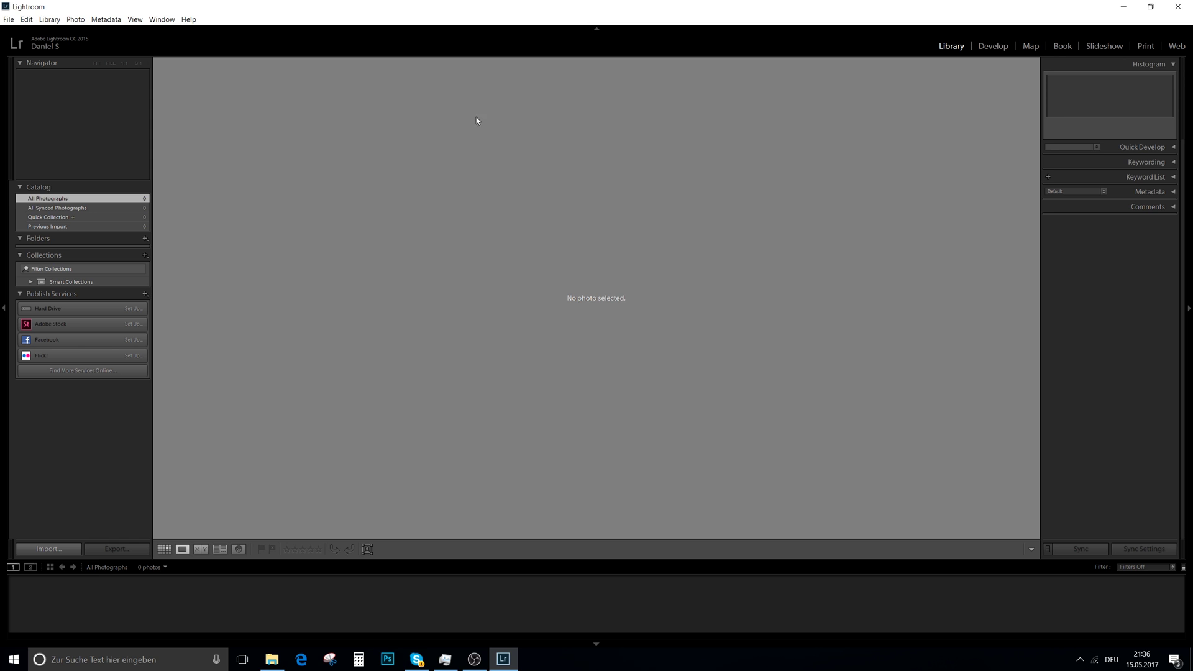
click(271, 659)
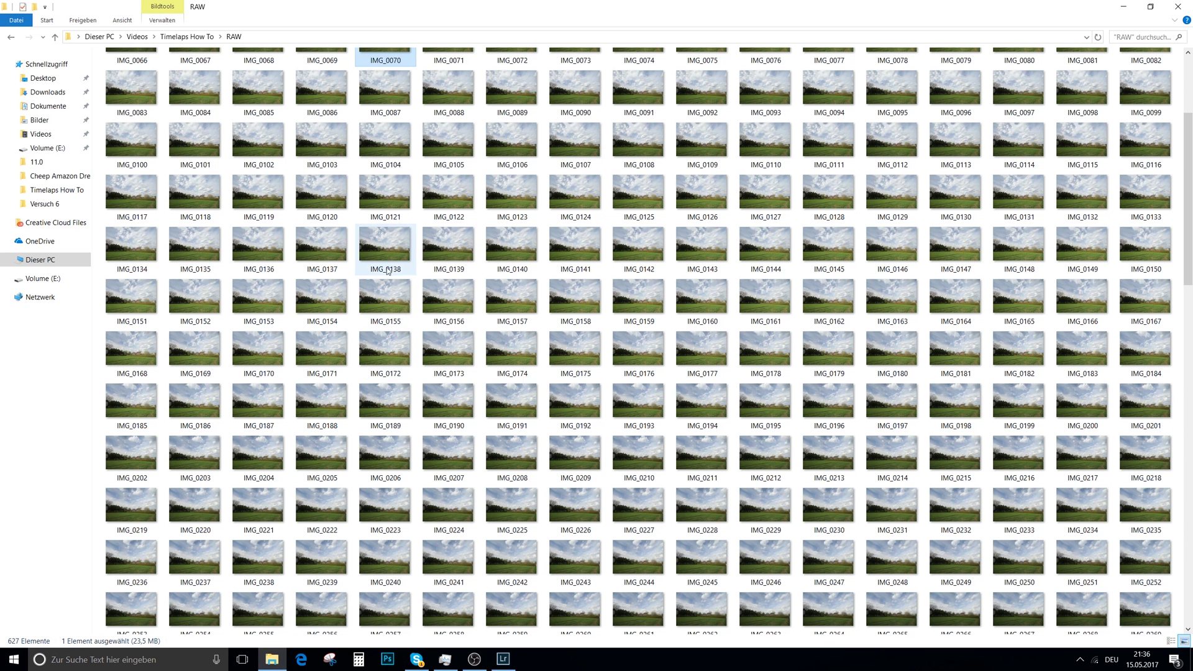
click(388, 339)
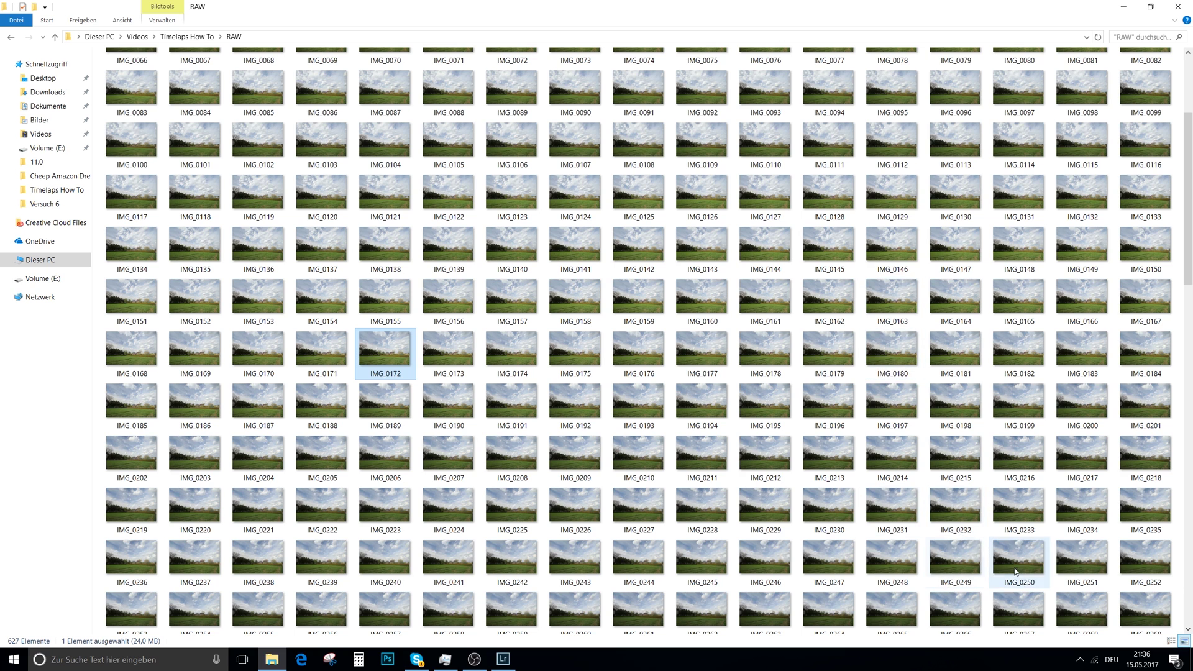
click(1019, 559)
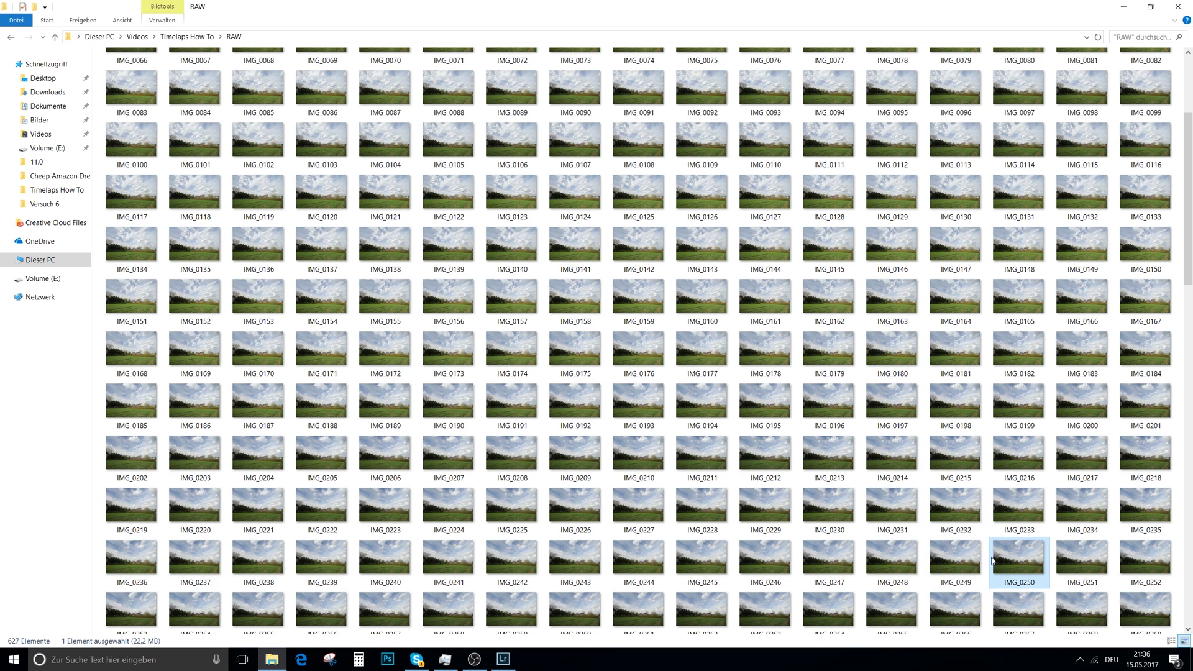
click(1123, 6)
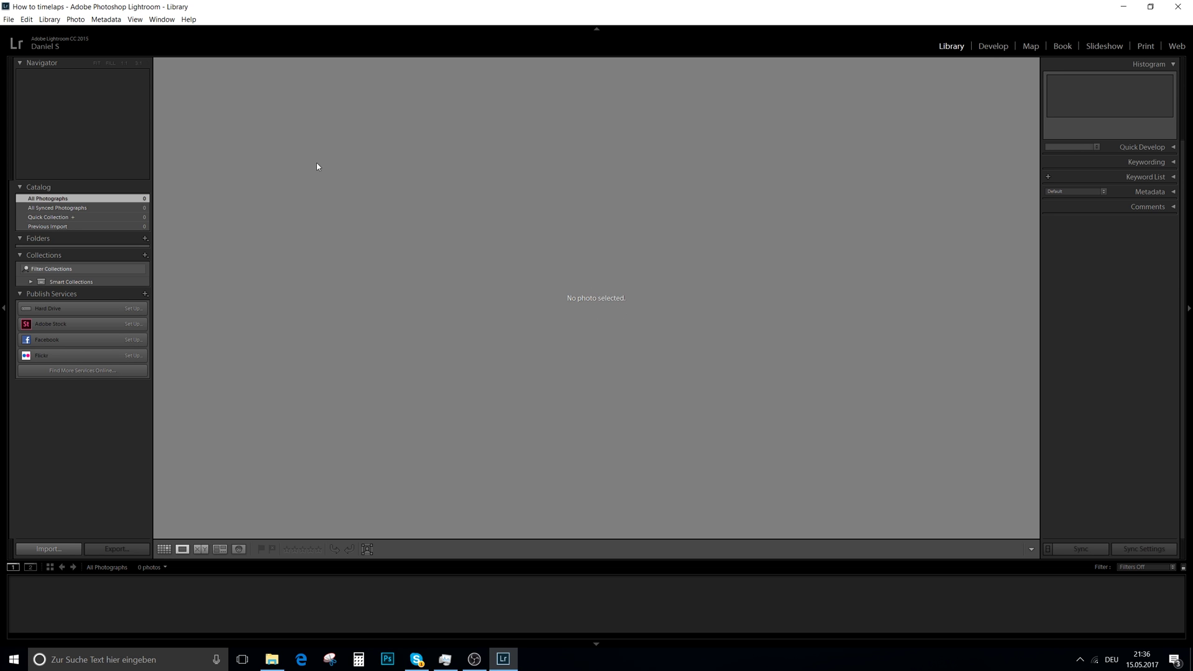
click(9, 19)
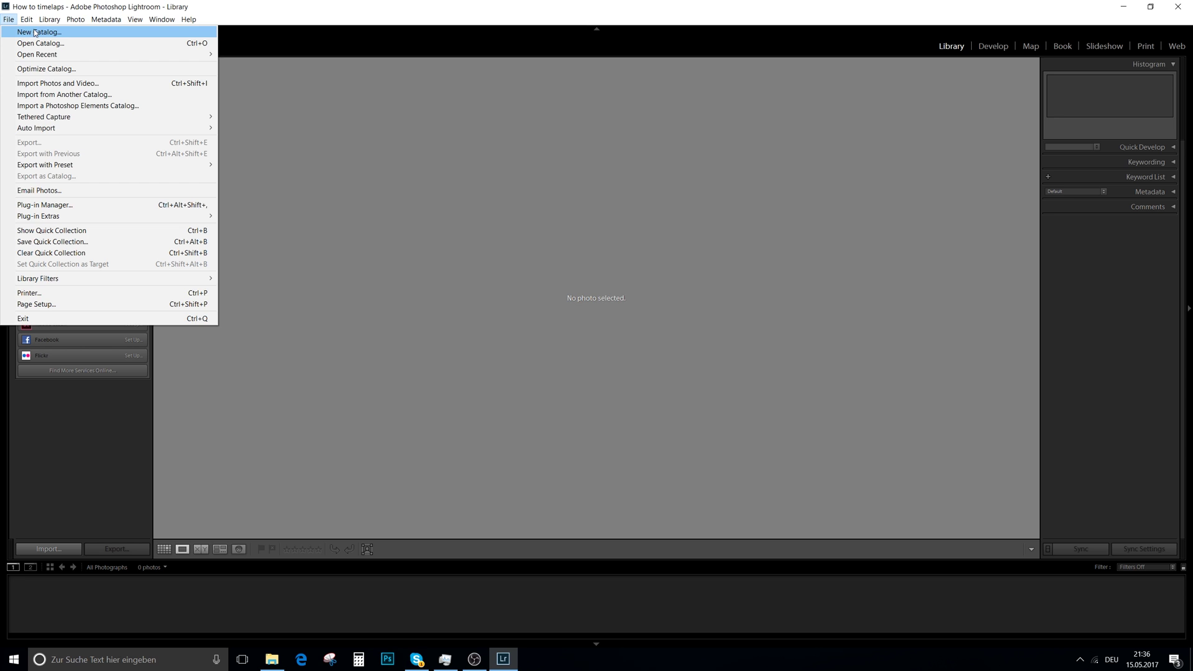
click(34, 33)
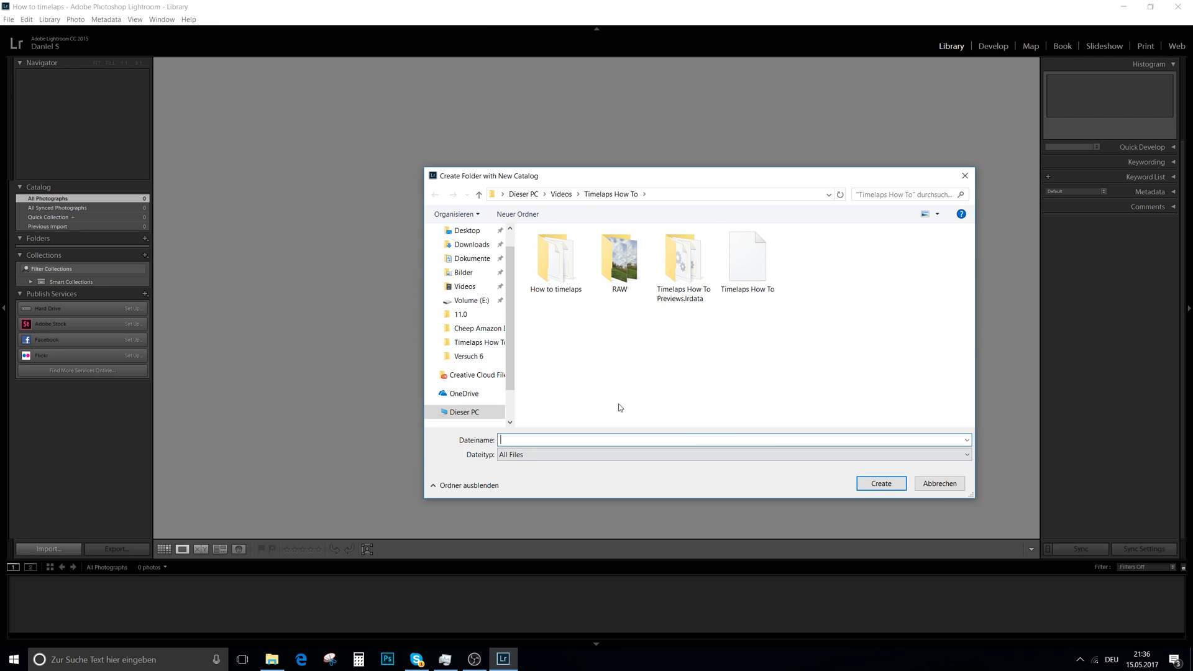
click(947, 482)
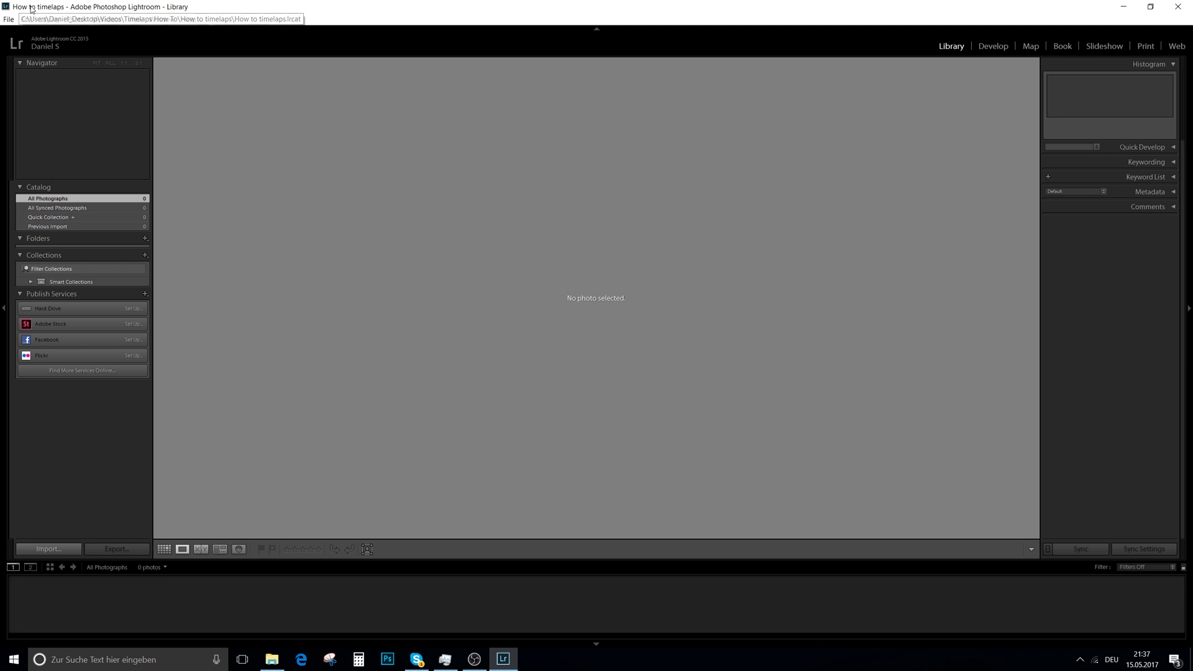
Import all photos from the RAW folder inside Timelaps How To by adding them to the catalog
click(9, 19)
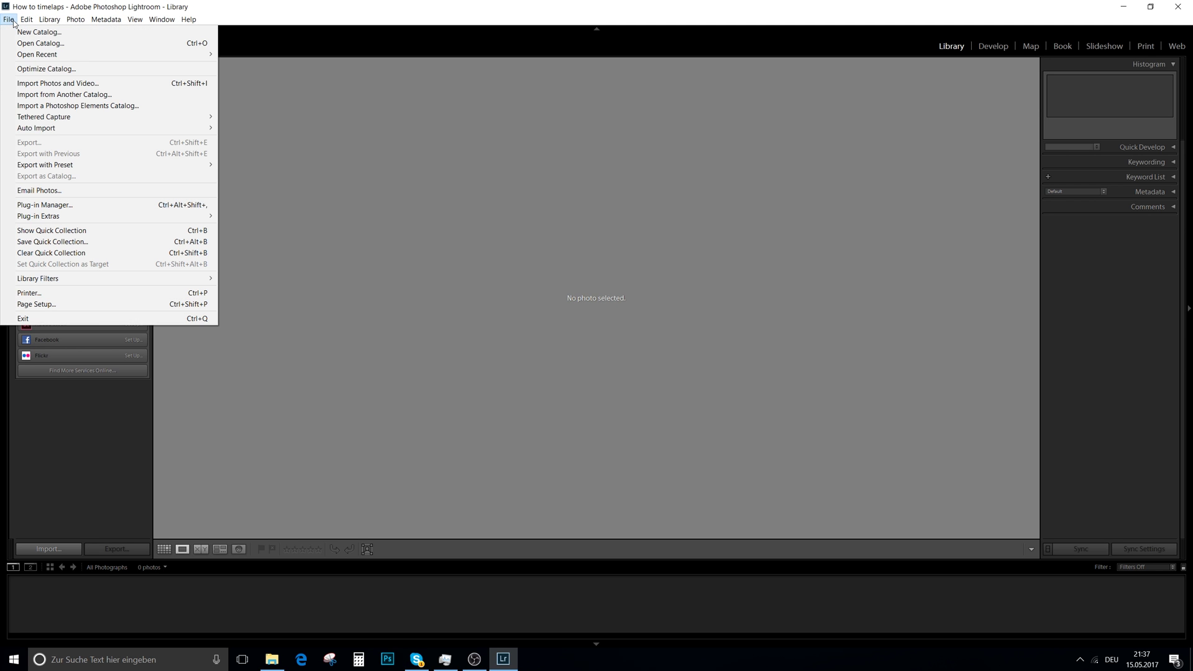
click(57, 84)
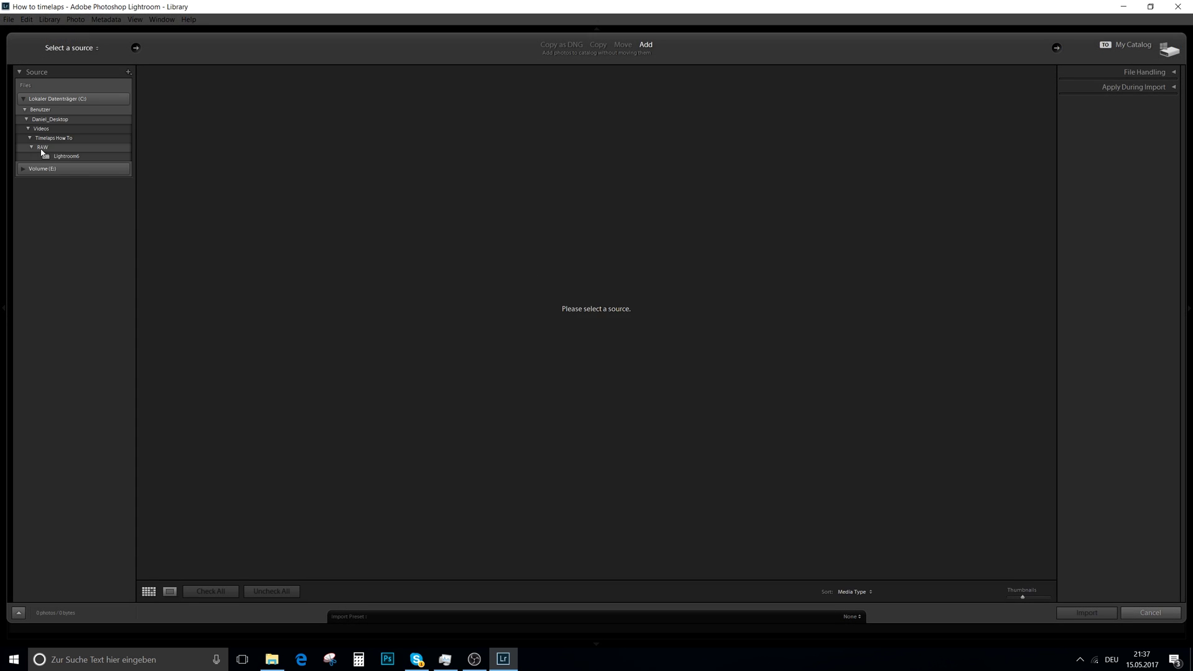
click(41, 148)
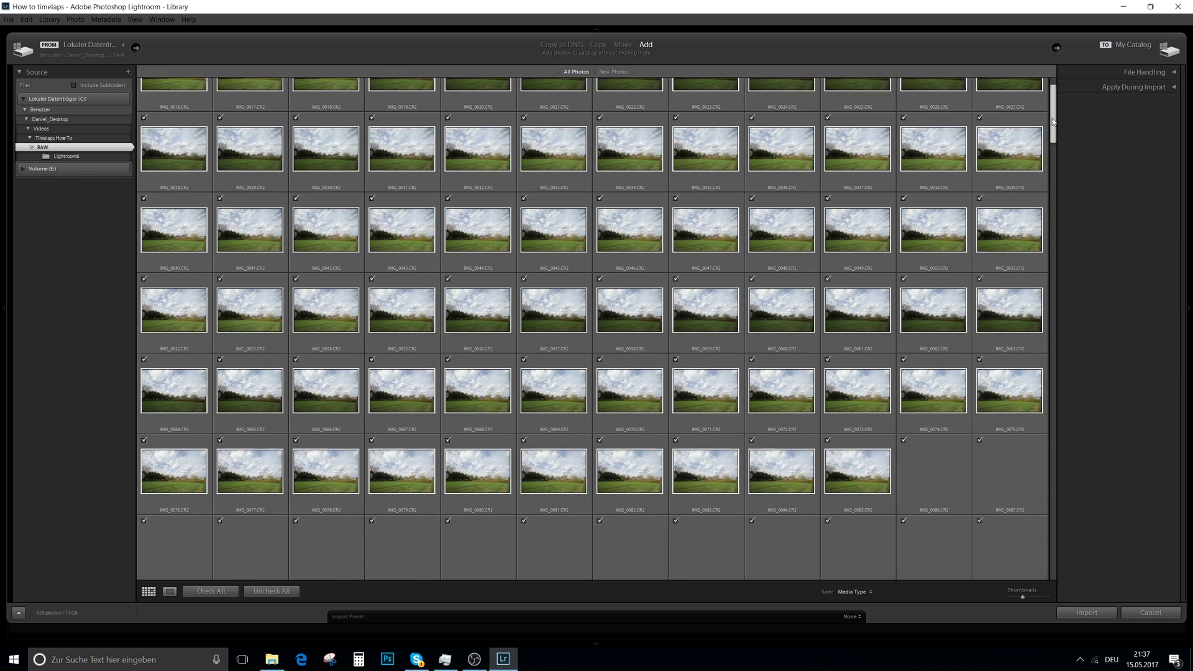
drag(1052, 105, 1056, 556)
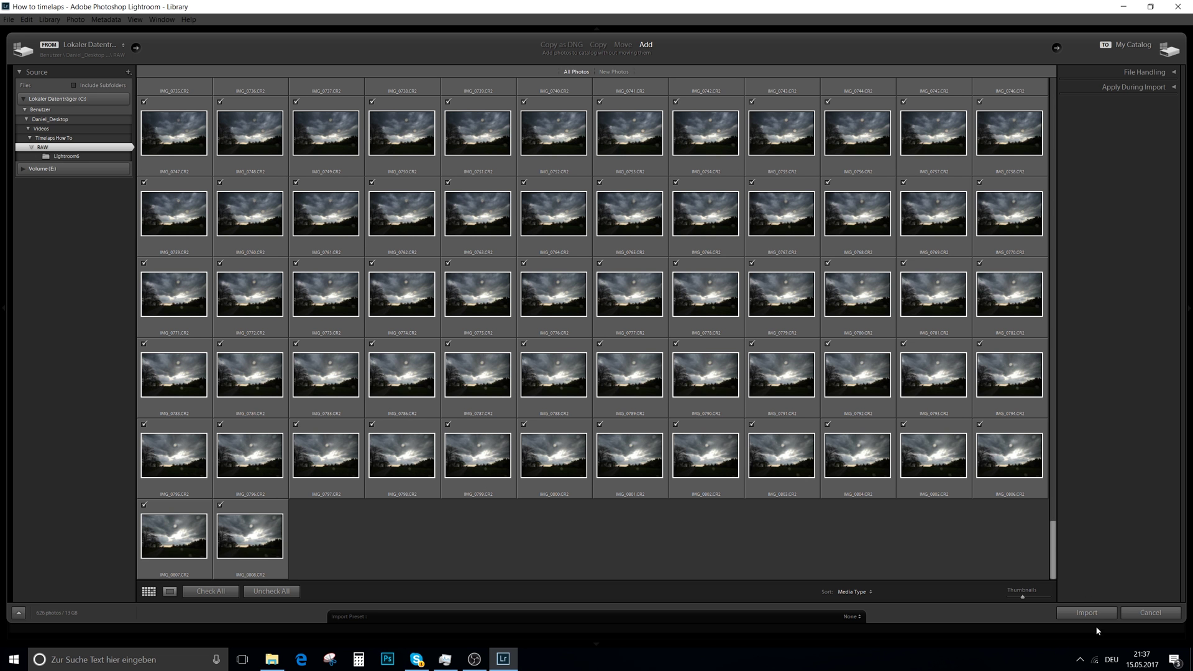
click(1091, 617)
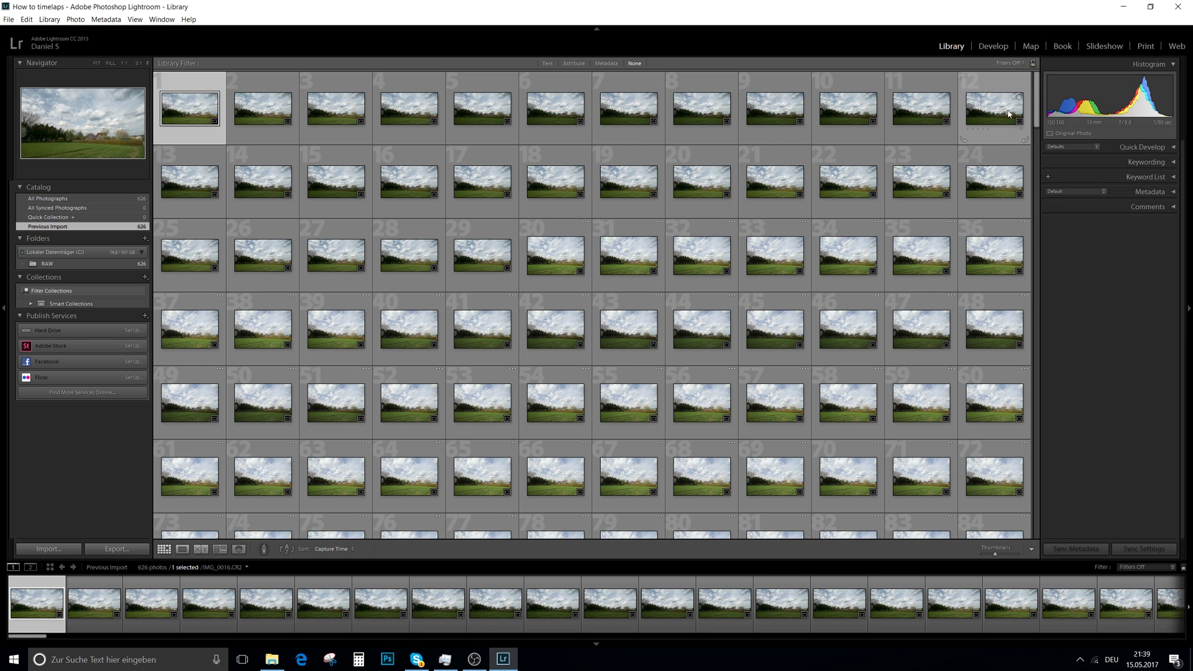
Open photo IMG_0039.CR2 in single-image view and bring it into the Develop module
click(996, 201)
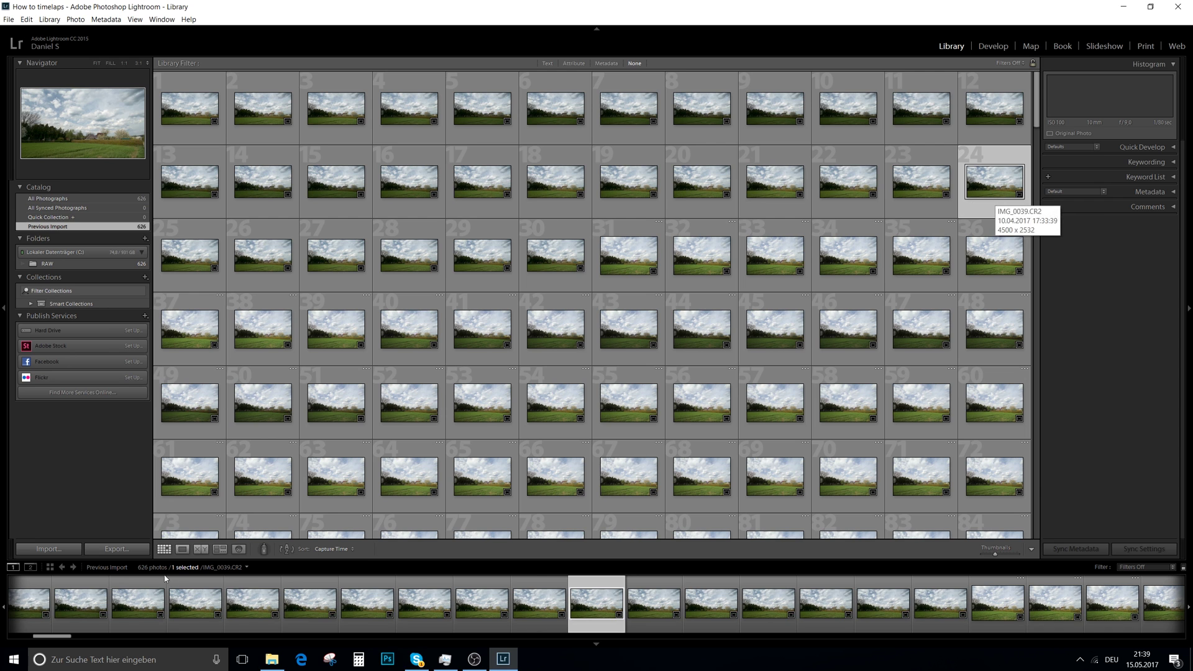
click(182, 549)
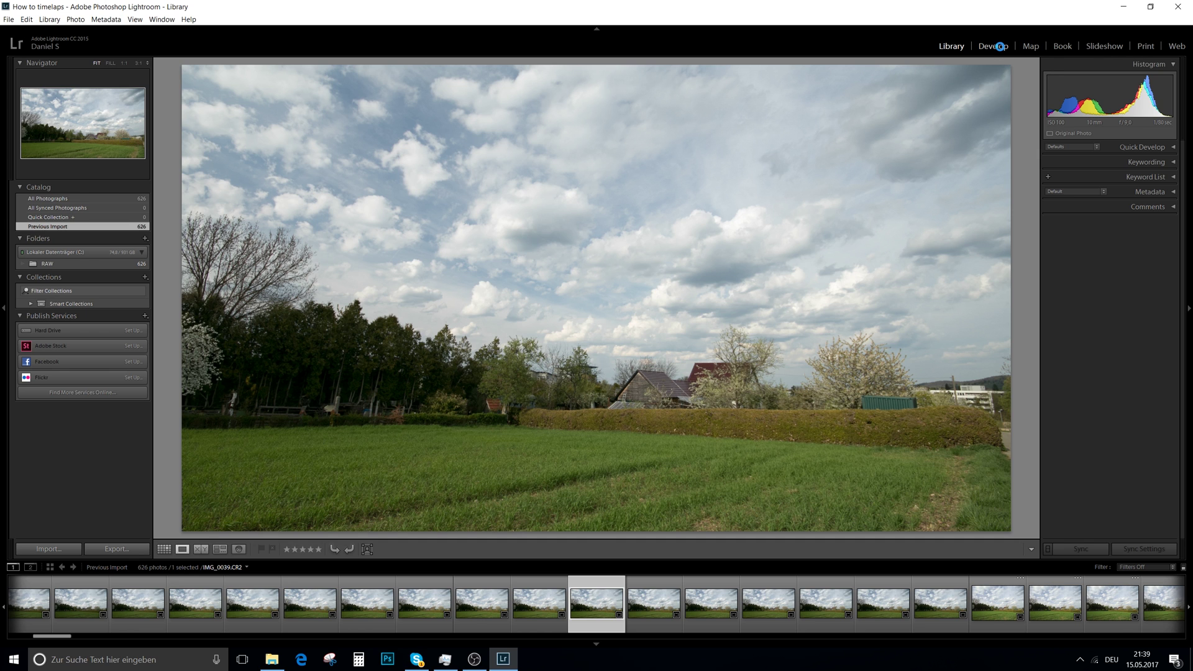
click(999, 47)
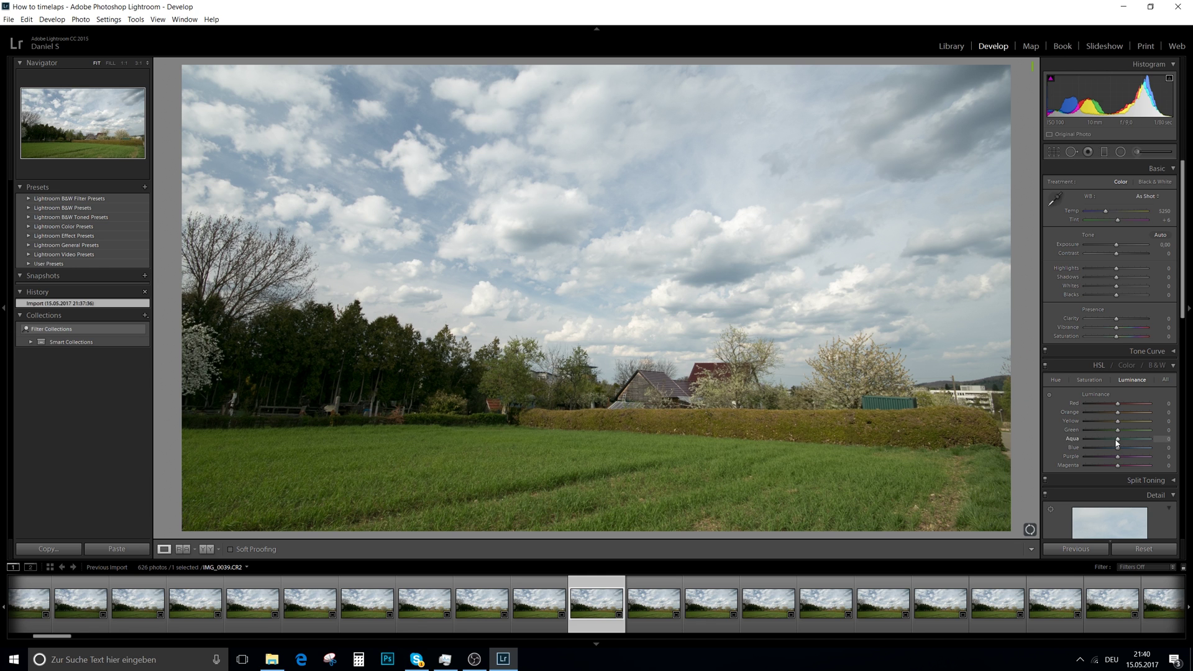
Set Blue luminance to −45 and Highlights to −47, and compare the photo before and after the edit
mouse_move(1118, 452)
mouse_down()
mouse_move(1081, 452)
mouse_move(1101, 450)
mouse_up()
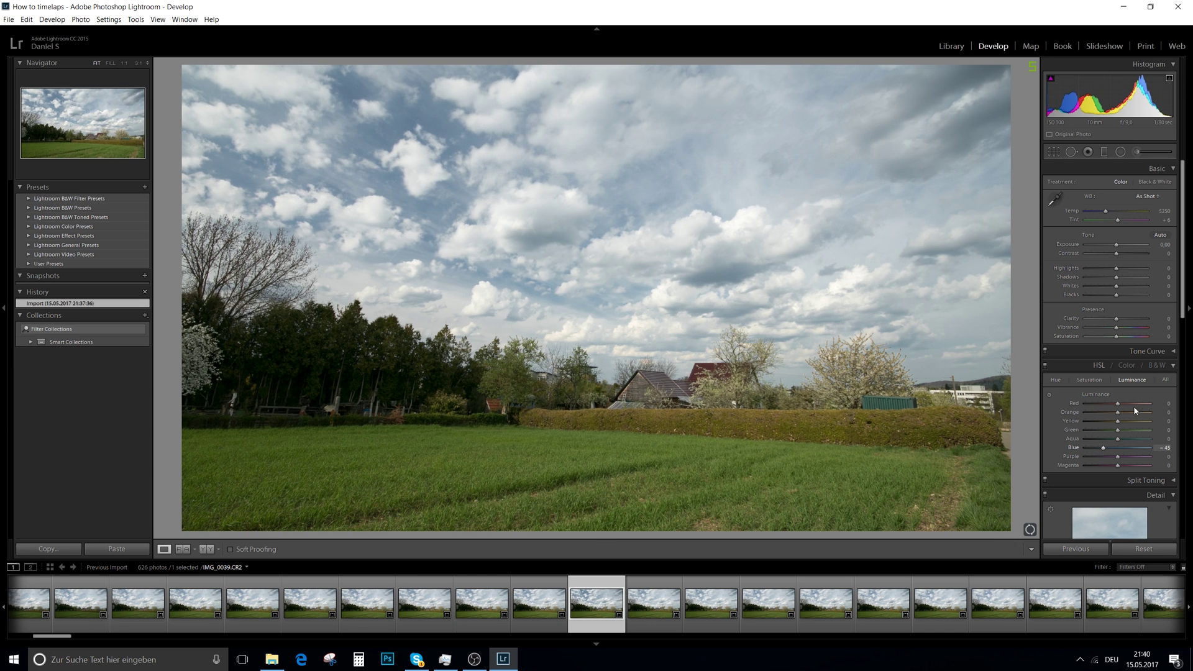
drag(1115, 271, 1101, 269)
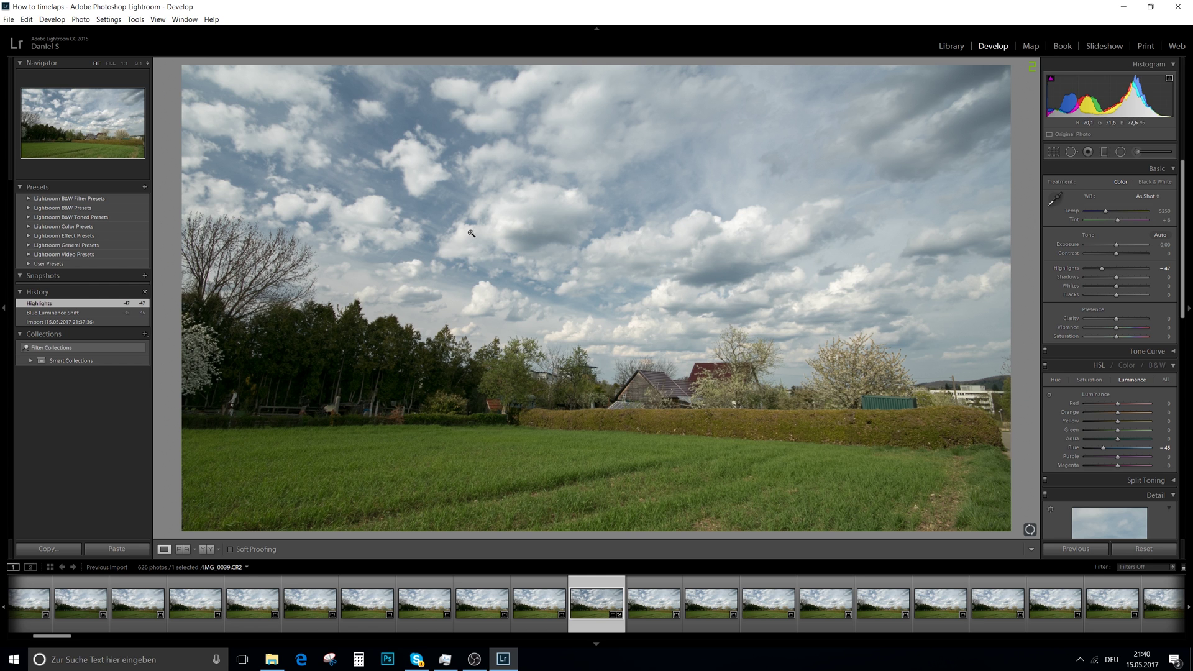
click(206, 549)
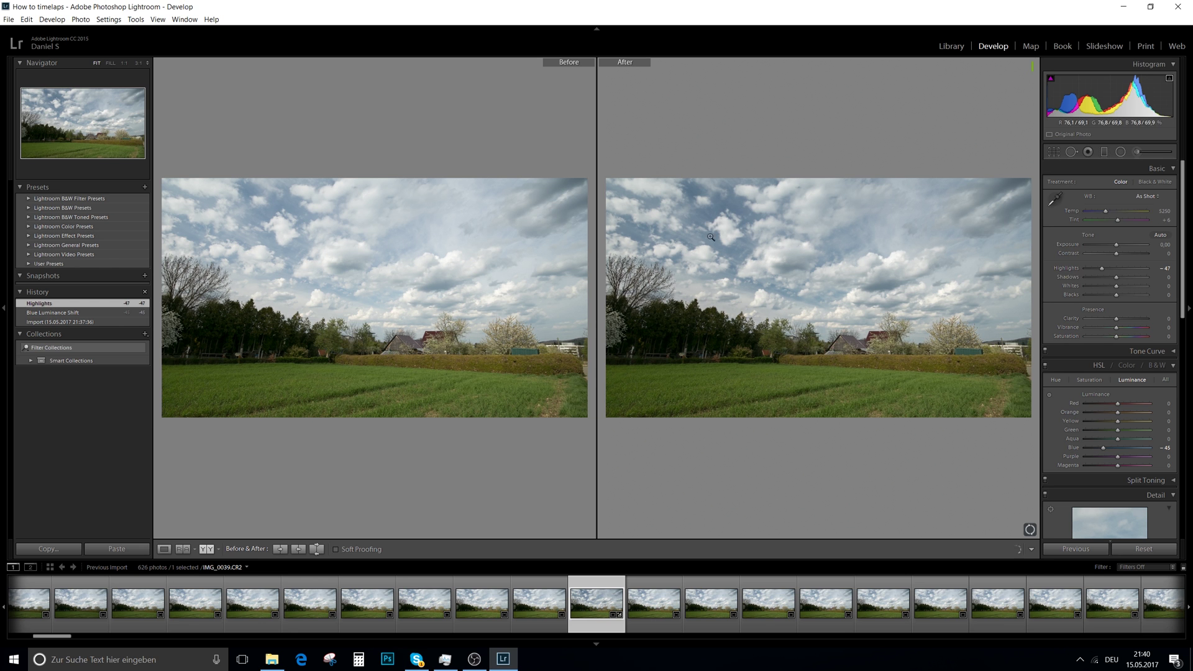
click(163, 549)
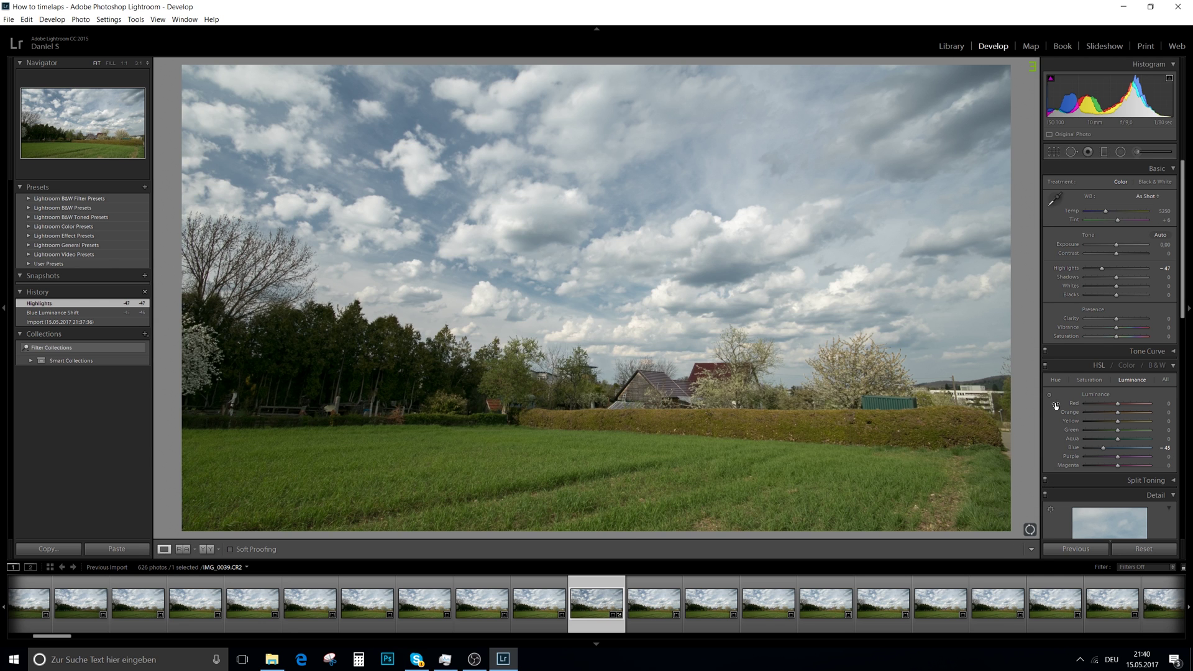
Enable the lens profile corrections and chromatic aberration removal for the photo
scroll(1086, 356, down, 10)
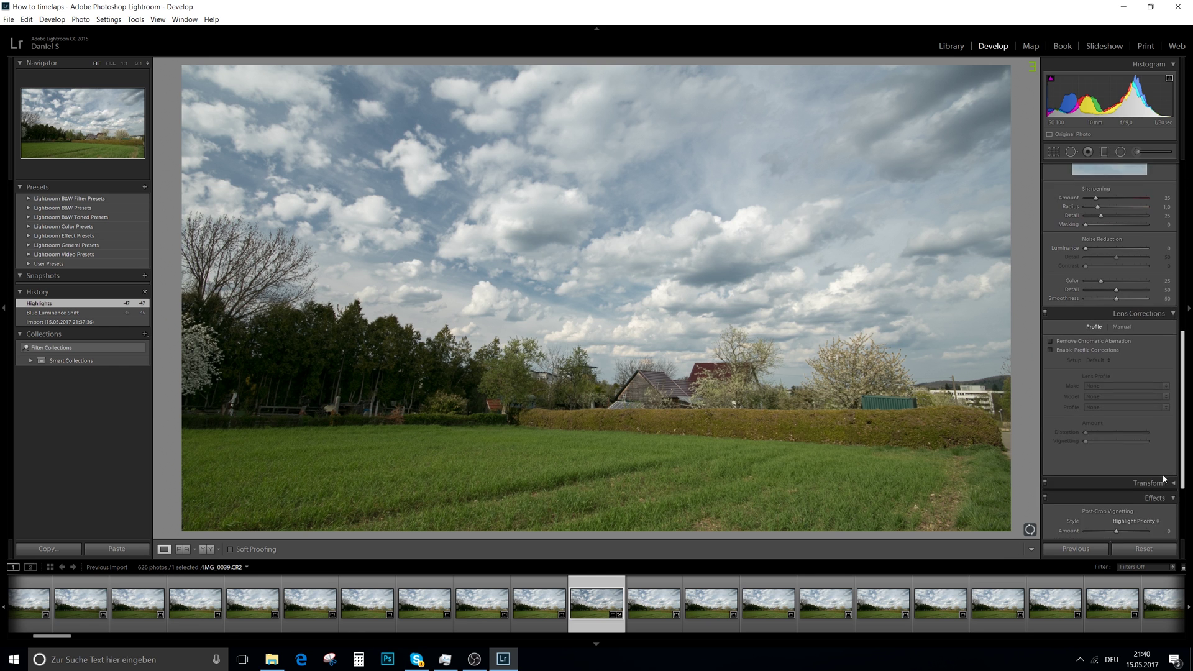
click(1084, 331)
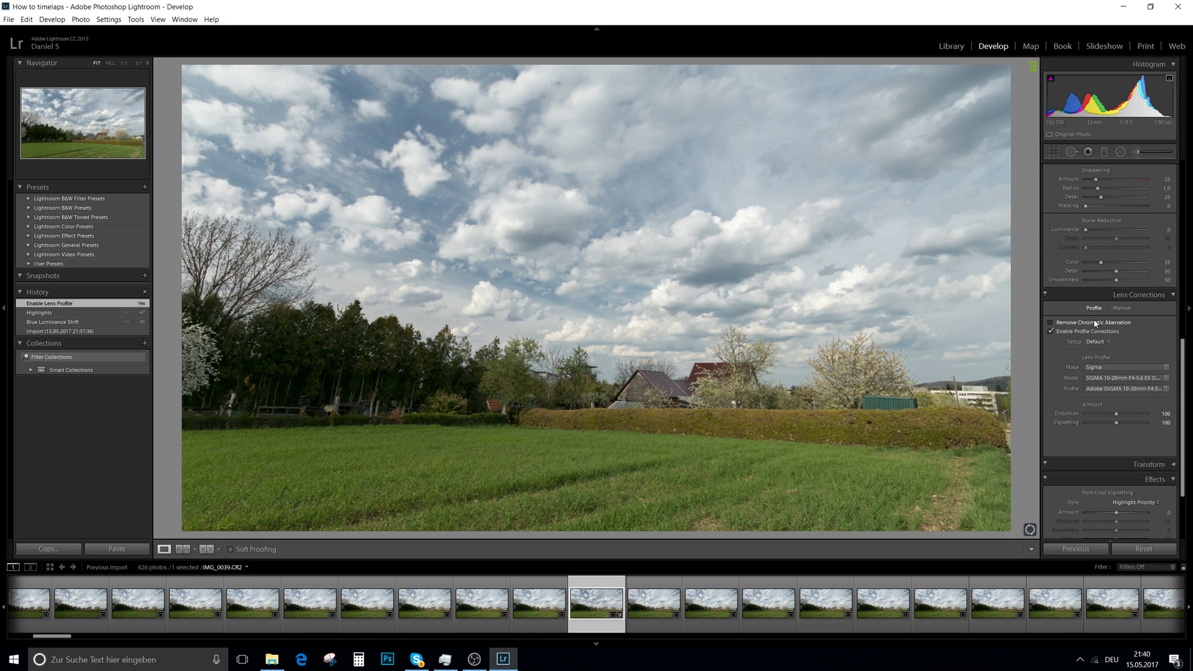
click(1095, 323)
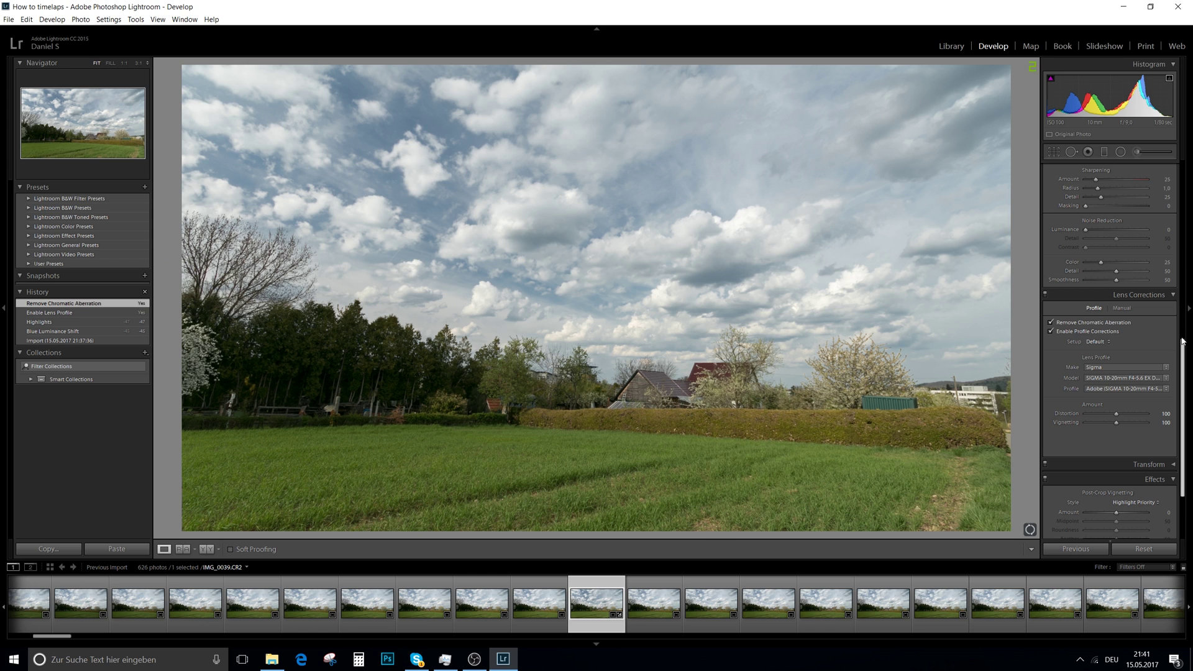
Set Shadows to +38 and Highlights to −74, and shift the Green hue to +10
drag(1183, 355, 1186, 153)
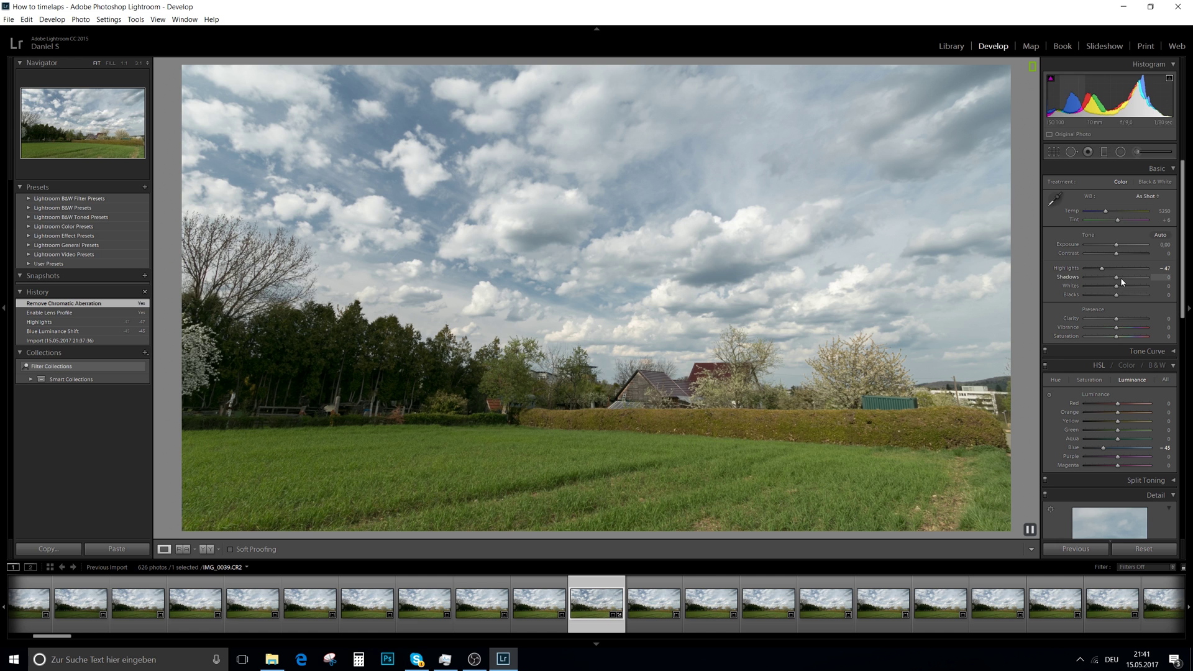
drag(1129, 282, 1130, 283)
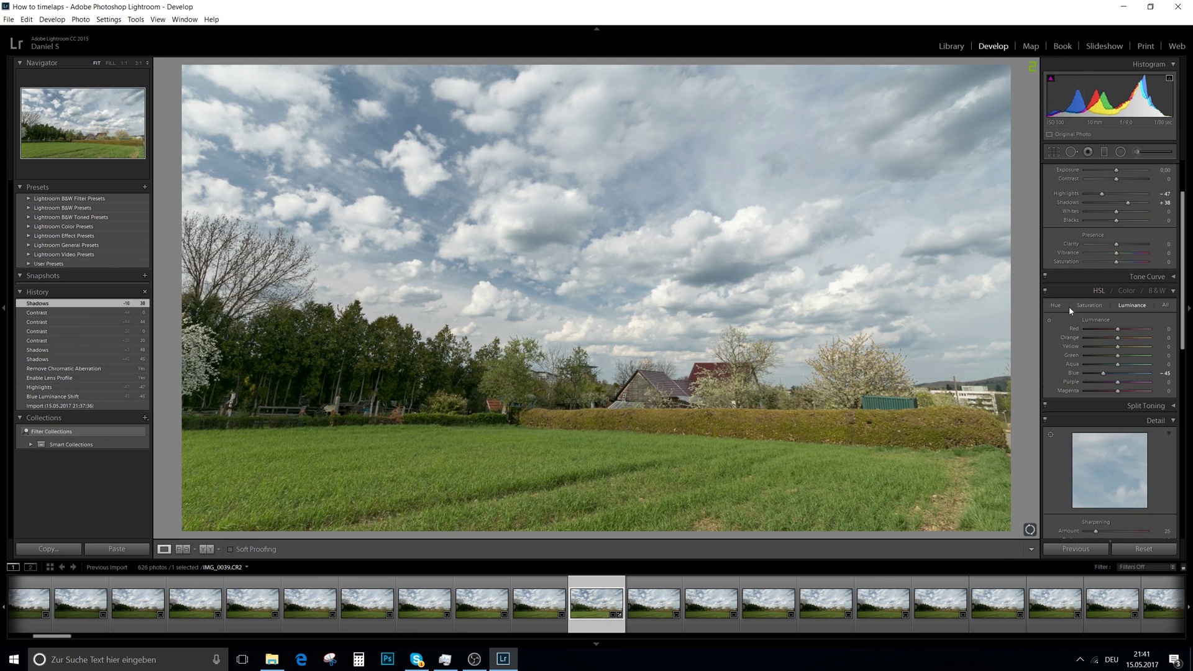
click(1057, 306)
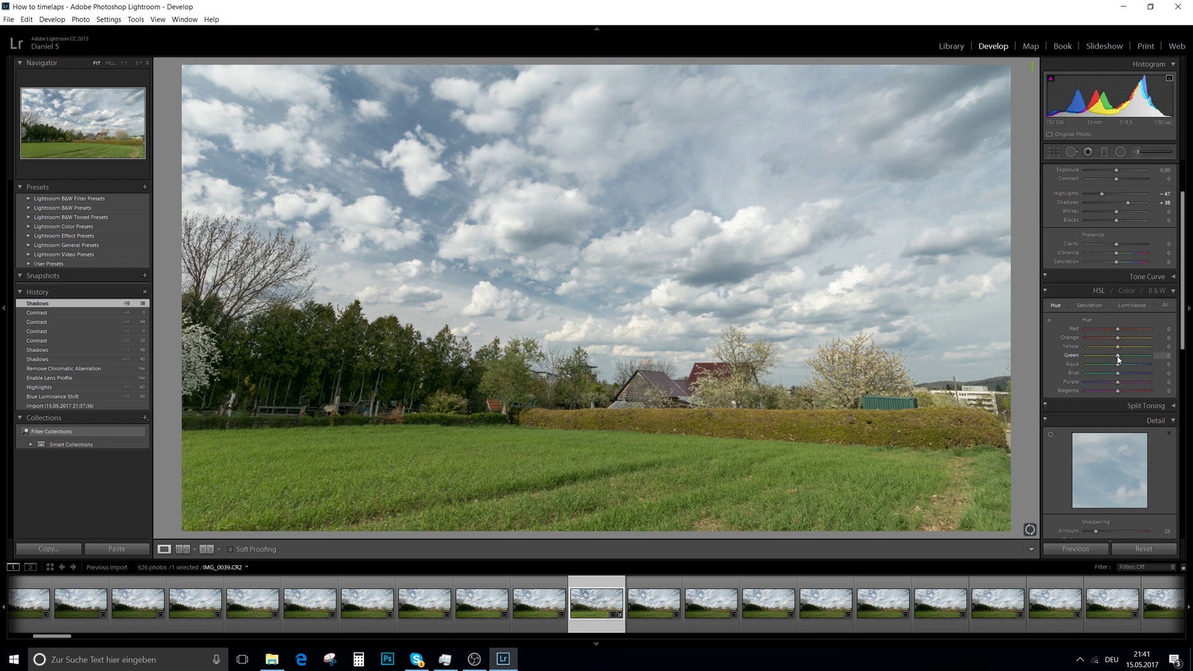
drag(1121, 359, 1121, 358)
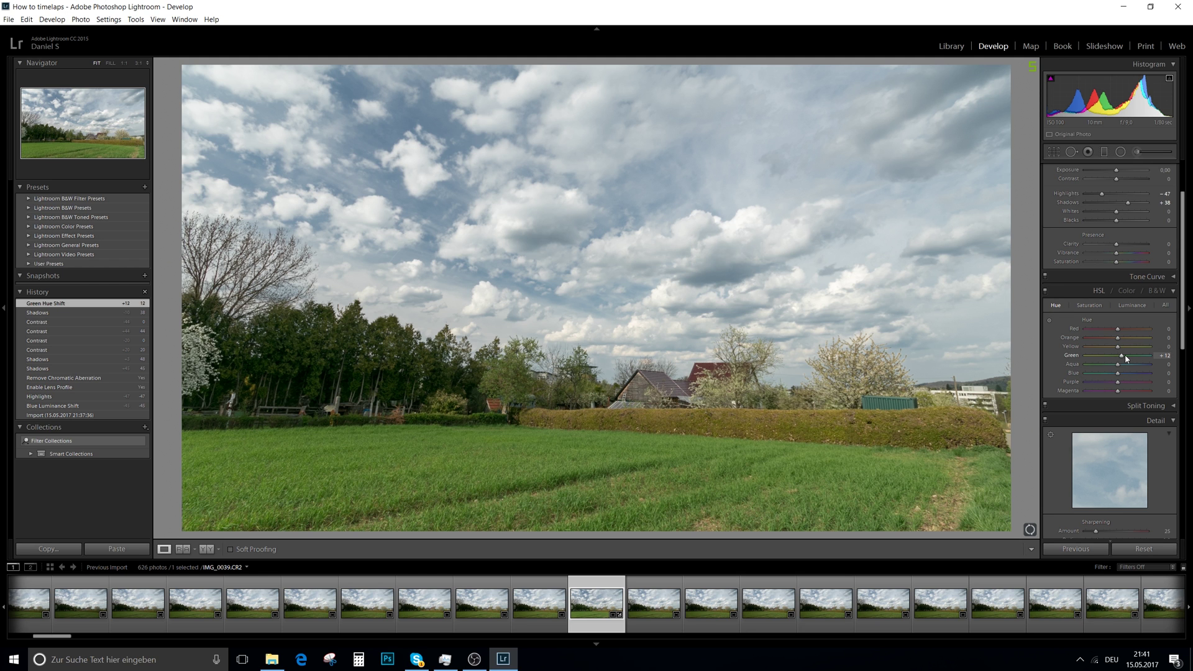
drag(1122, 358, 1166, 358)
drag(1065, 359, 1123, 366)
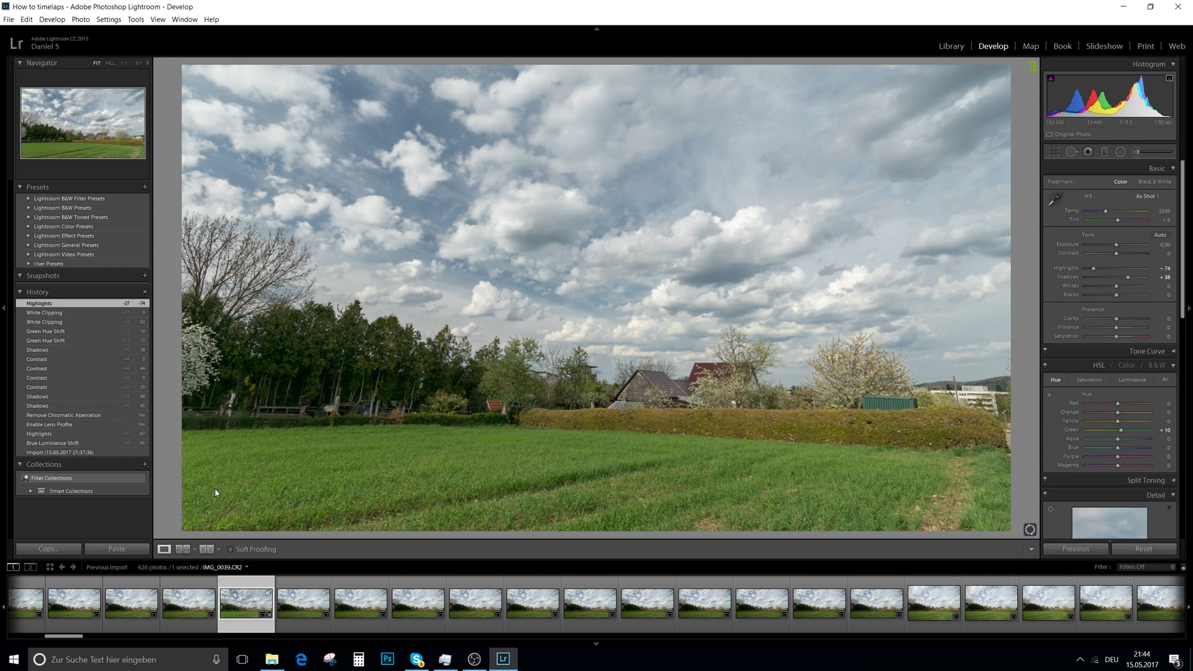
Copy the develop settings of the edited photo IMG_0039.CR2
click(48, 549)
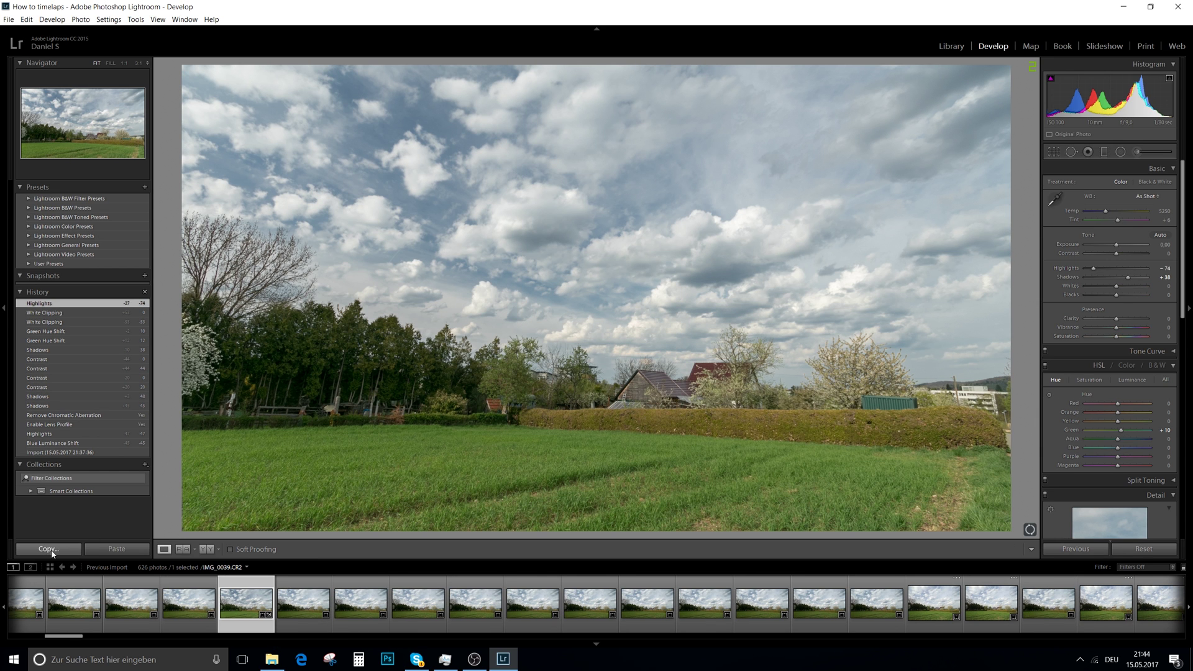
click(732, 415)
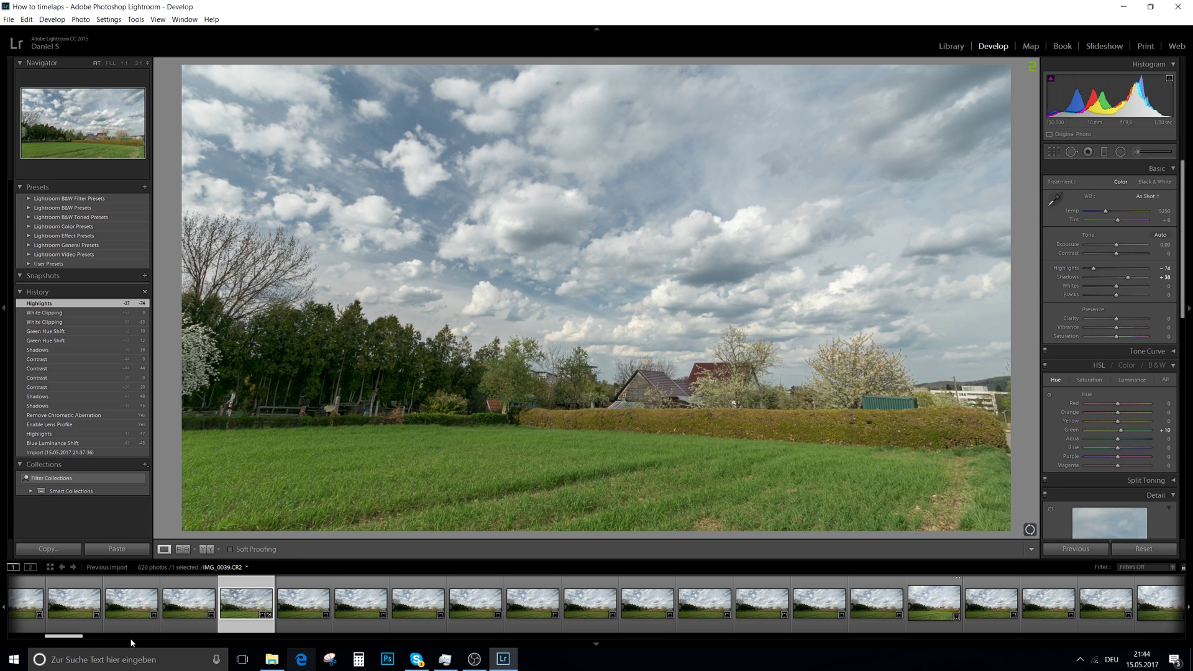
Select all photos of the daylight meadow sequence, from IMG_0016 through IMG_0391, in the filmstrip
drag(71, 637, 33, 637)
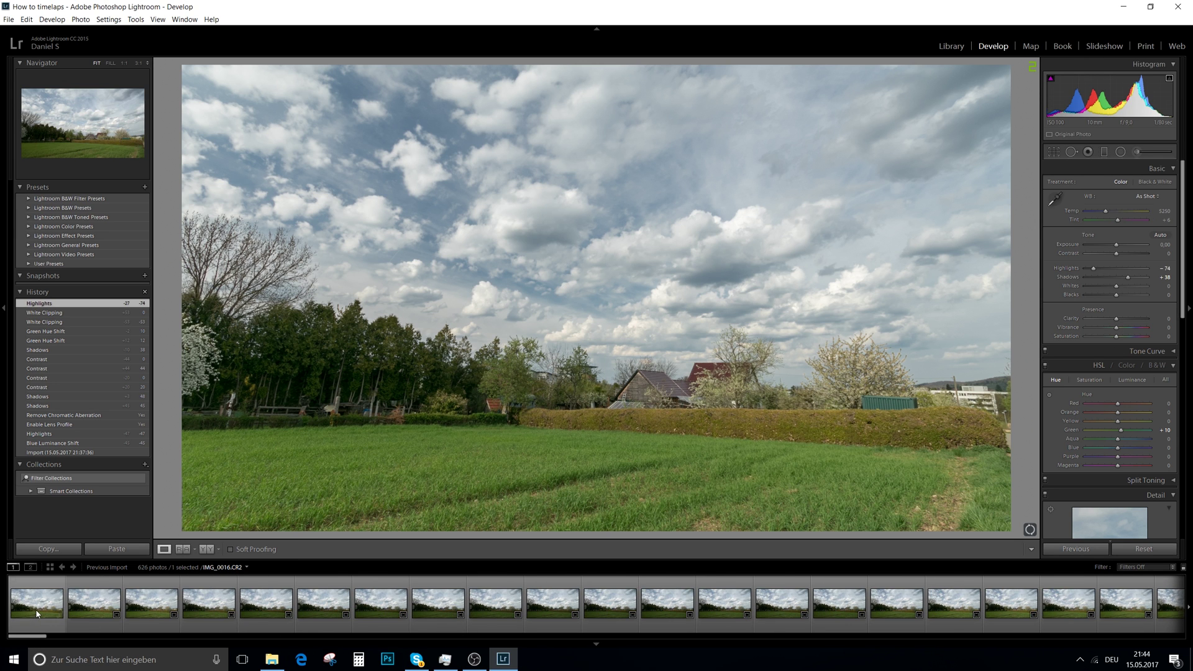
key(Home)
drag(34, 637, 724, 663)
click(448, 611)
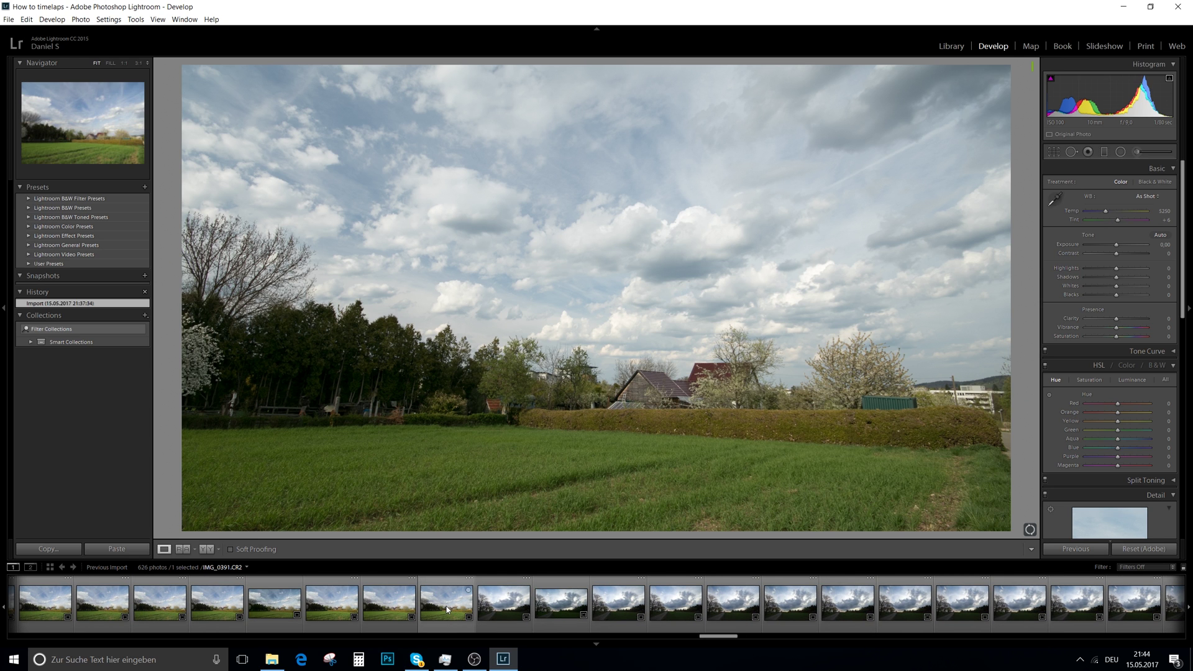
key(shift+Home)
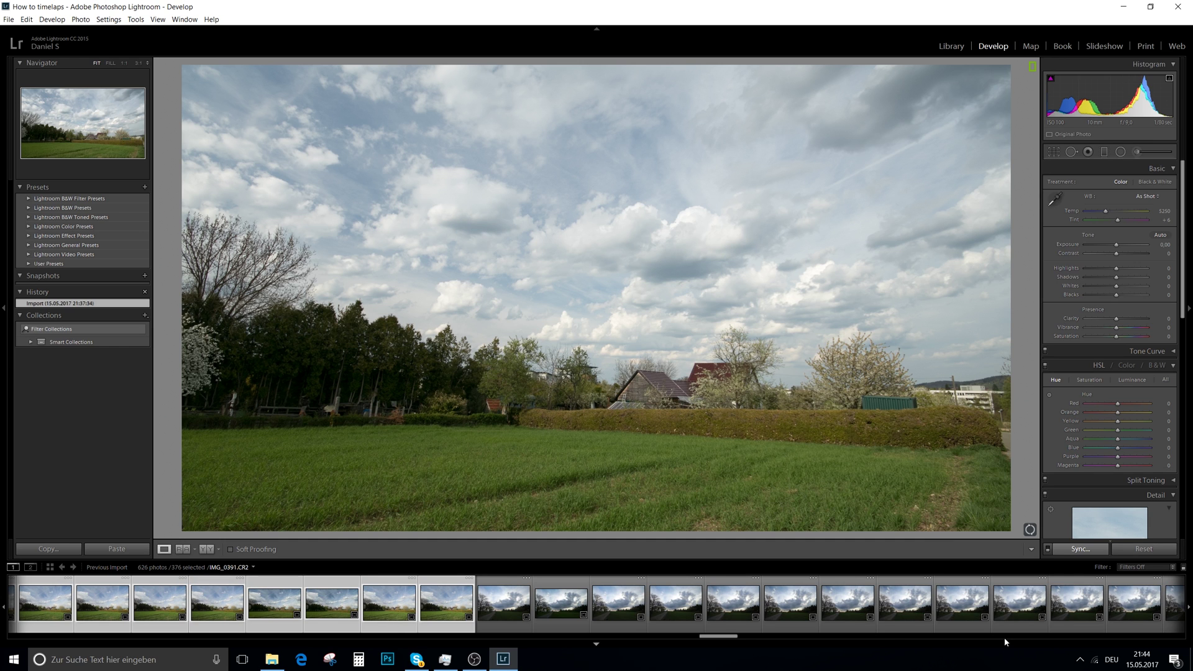
drag(734, 640, 593, 640)
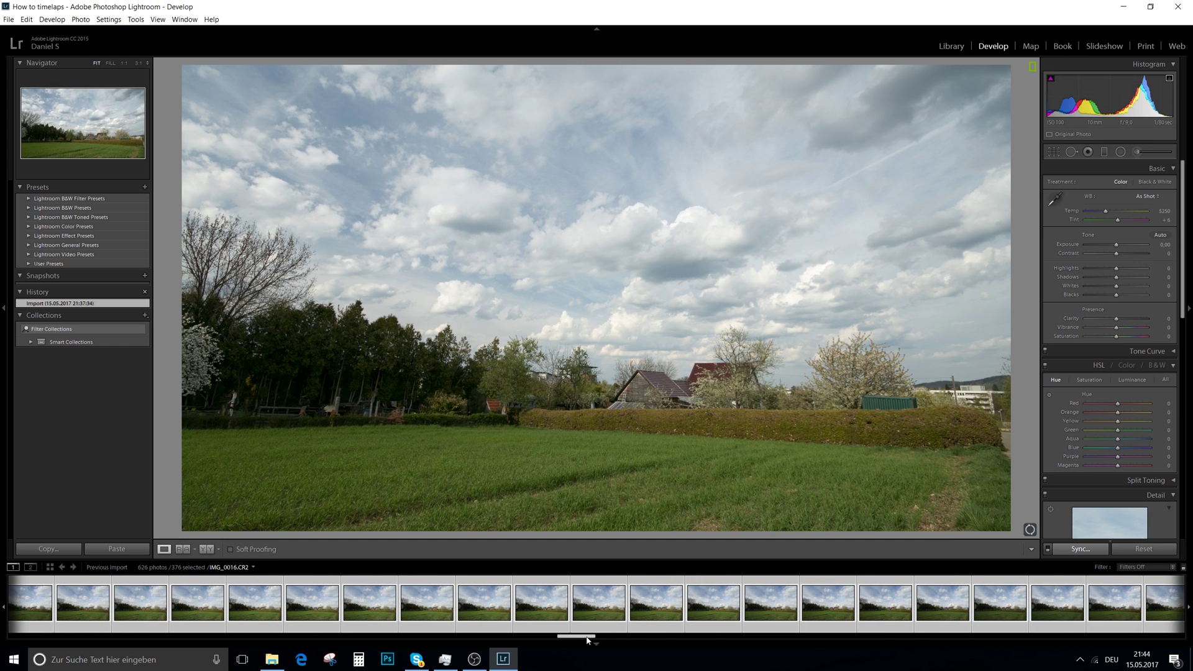
Synchronize all develop settings across the selected meadow photos and check the result on several of them in the filmstrip
click(1084, 551)
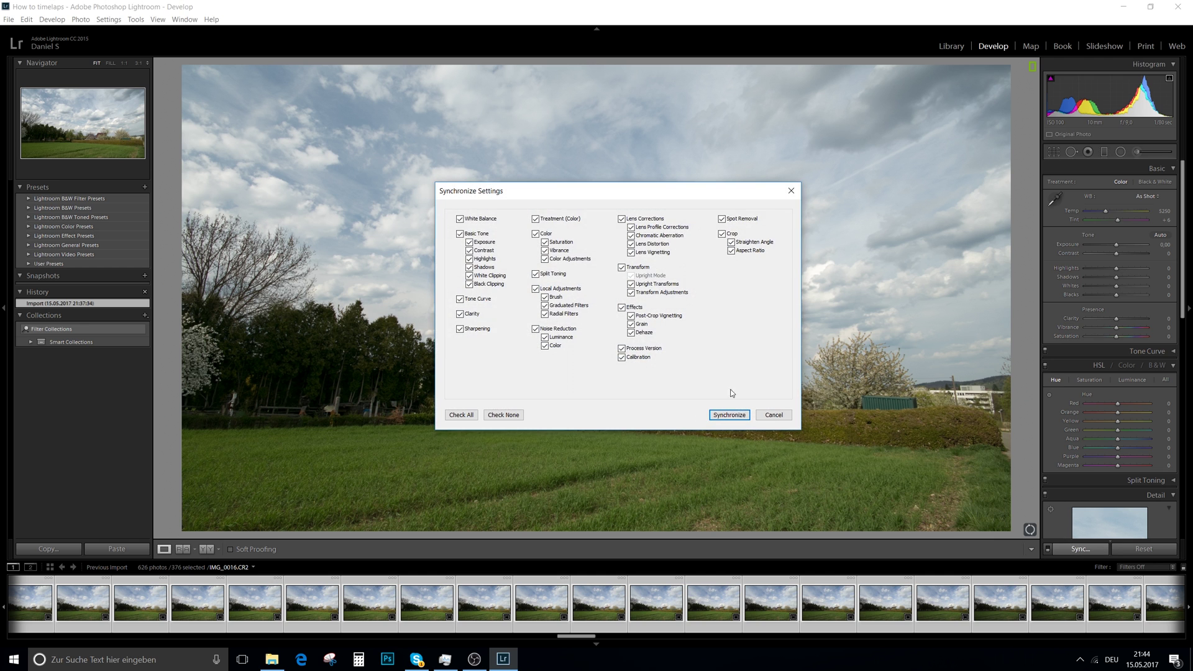
click(730, 415)
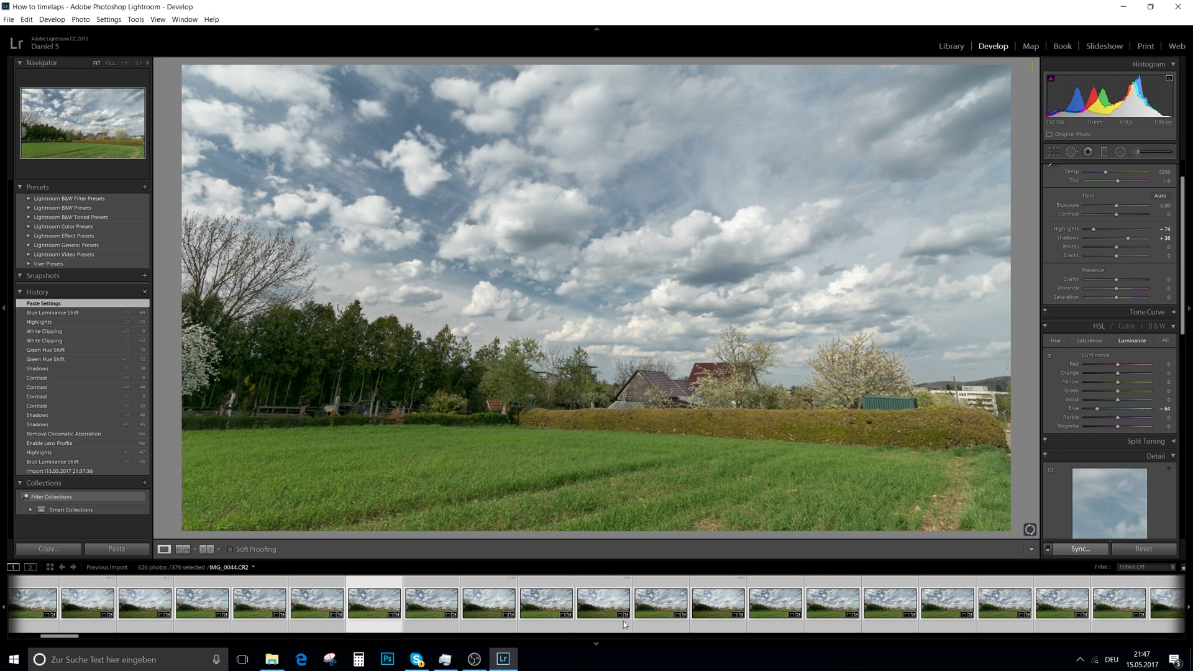
click(620, 610)
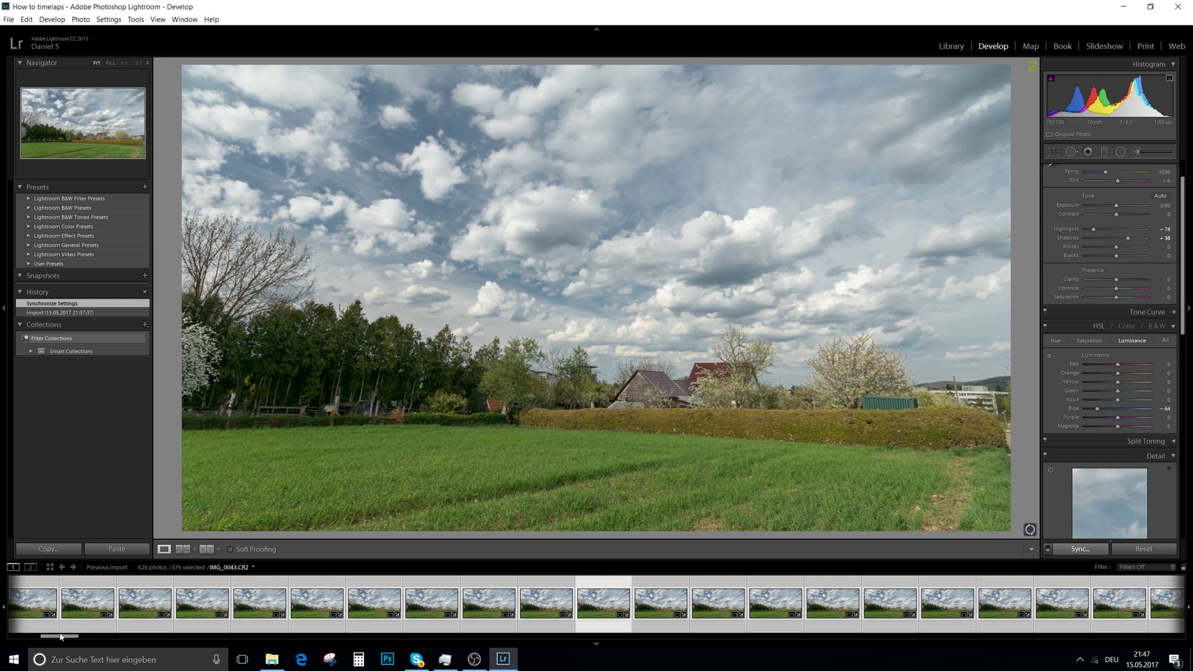
scroll(43, 621, up, 3)
click(155, 618)
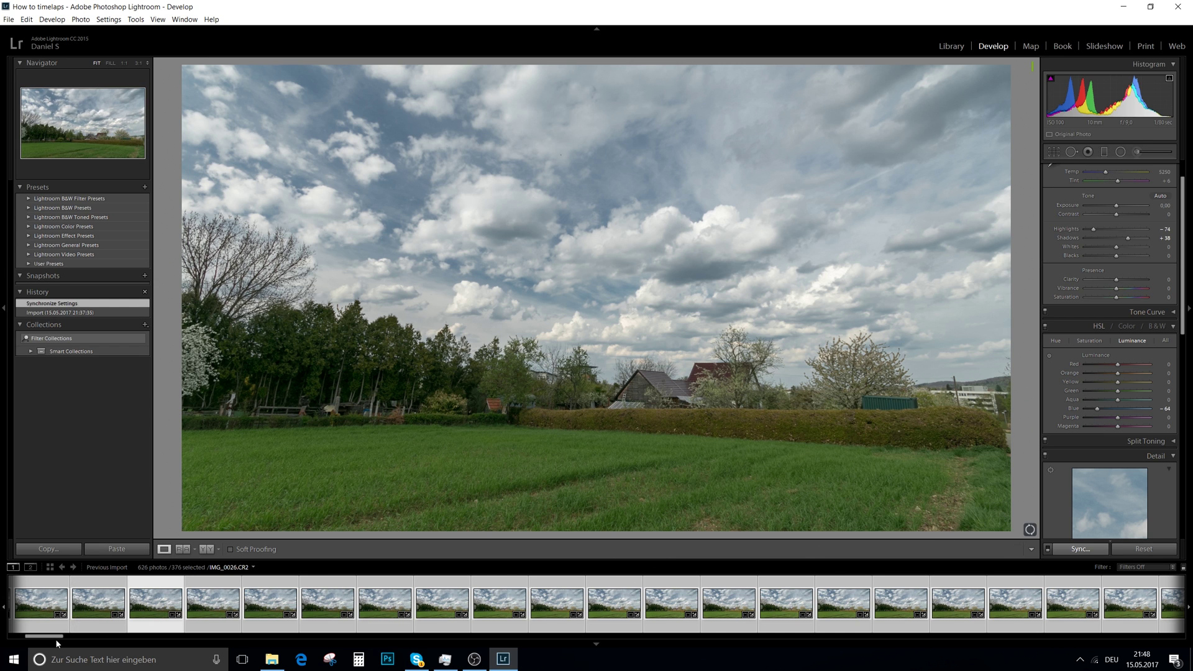
Show a meadow photo further along the sequence, IMG_0083, and set its Saturation to −100, leaving Red luminance at 0
drag(55, 638, 146, 638)
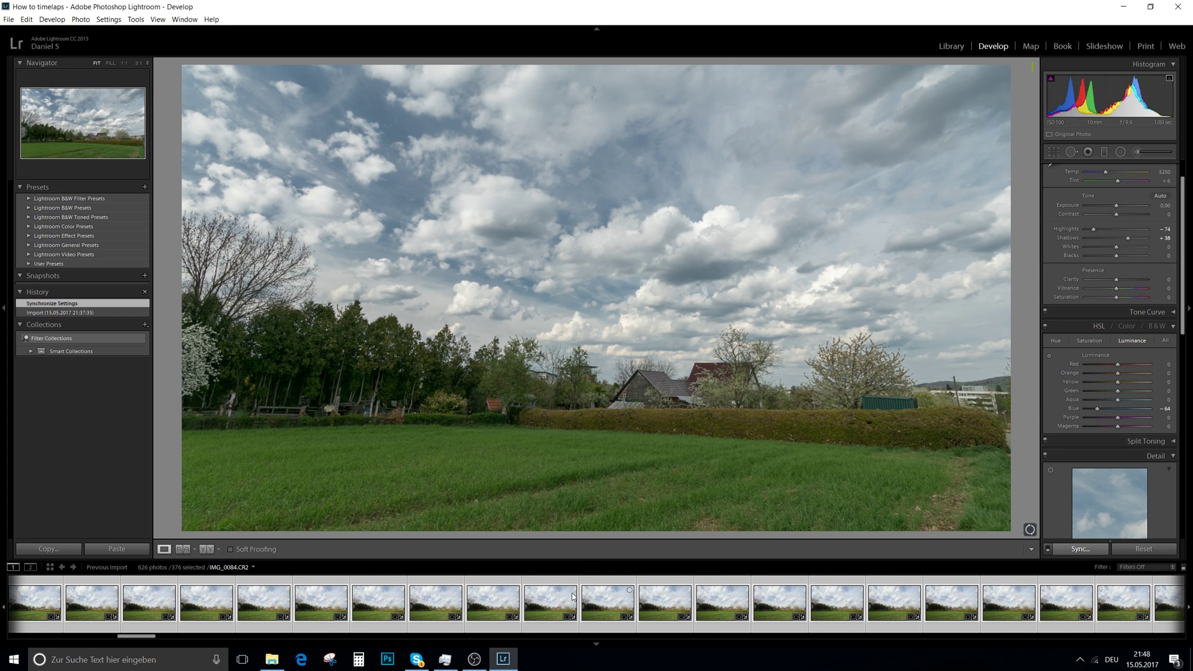
click(557, 598)
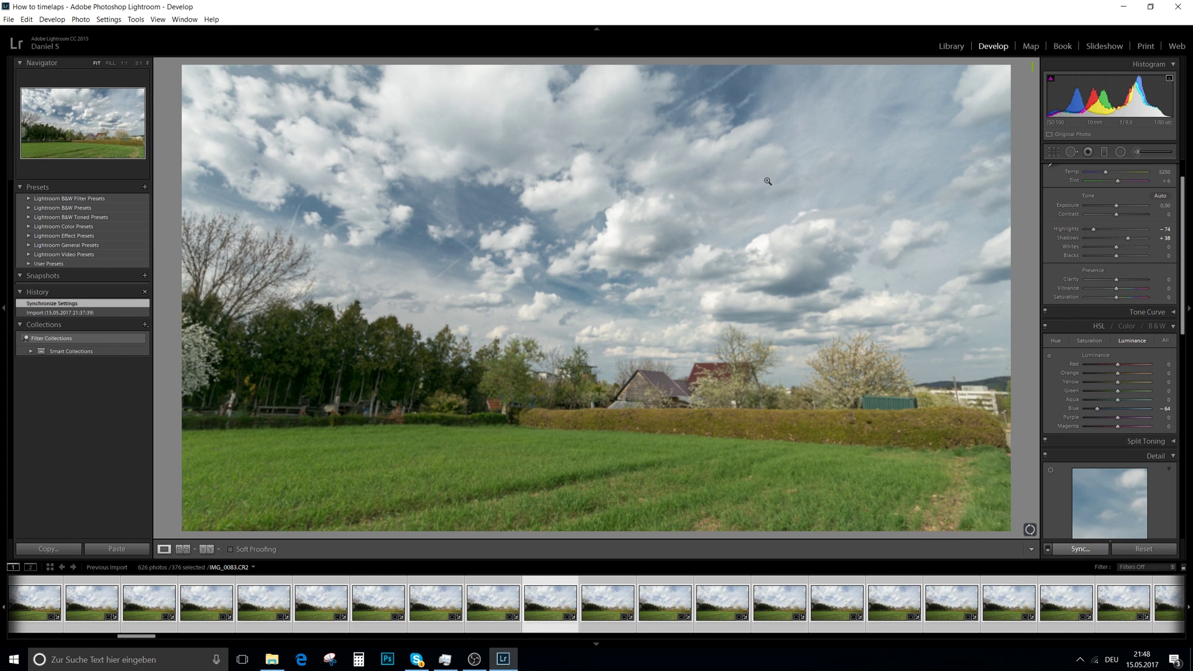
drag(1117, 364, 1083, 364)
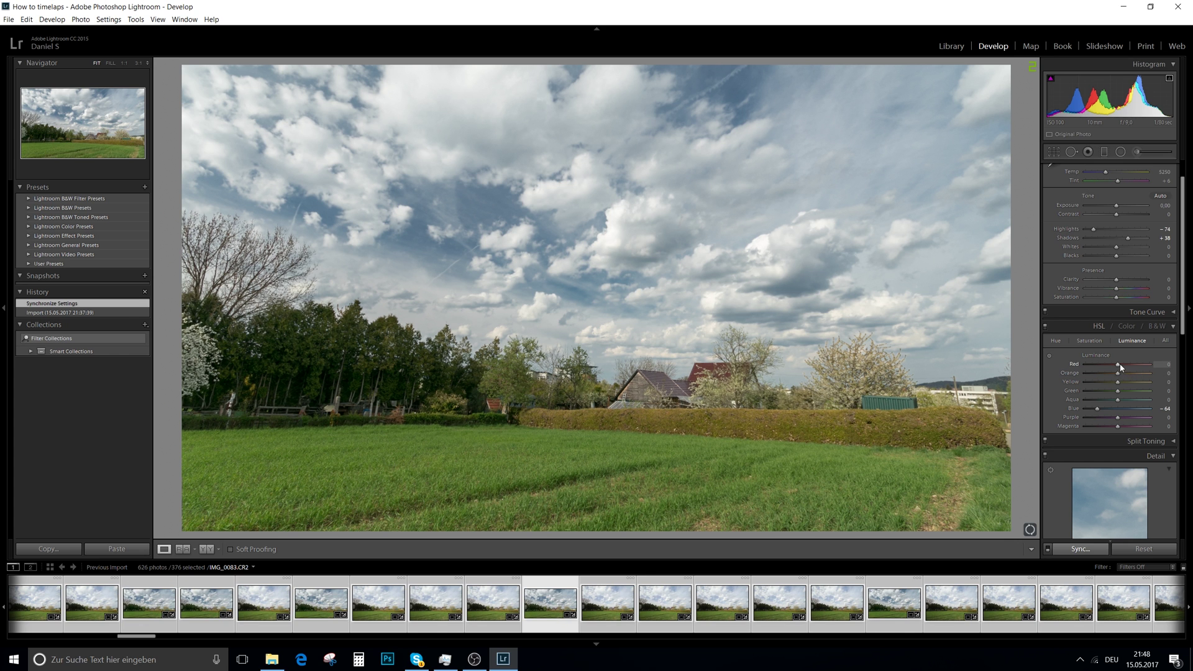
double_click(1119, 363)
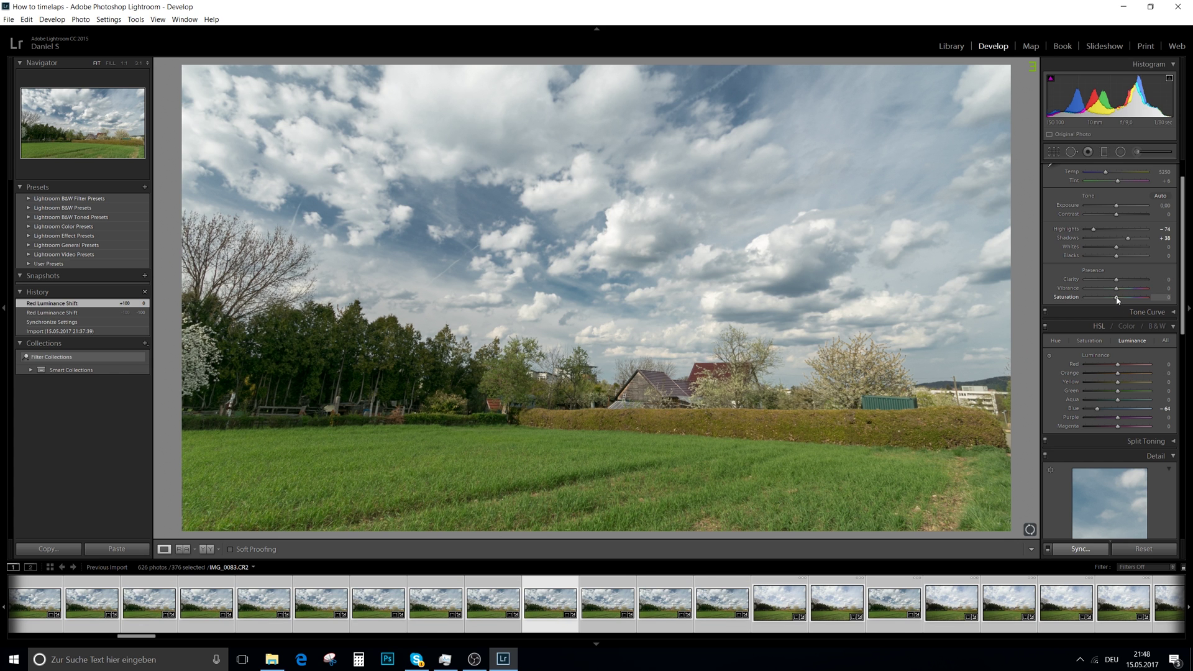
drag(1116, 297, 1029, 307)
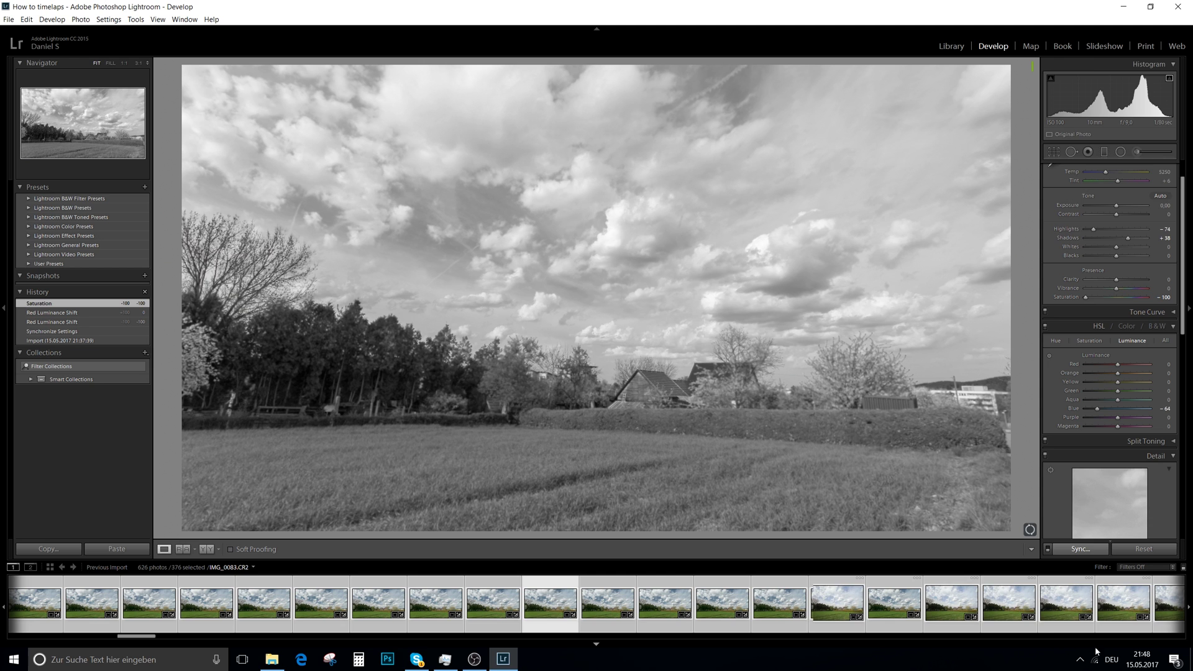
Synchronize the desaturated photo's develop settings to all selected meadow photos and check the filmstrip
key(alt)
click(1079, 549)
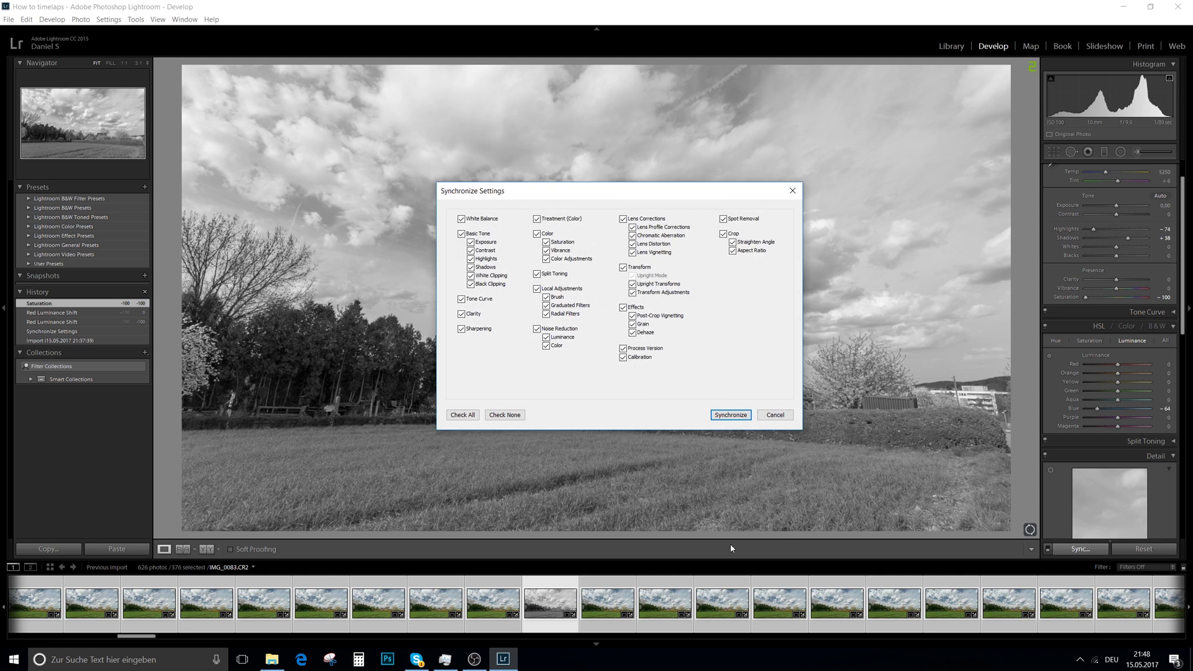
click(738, 416)
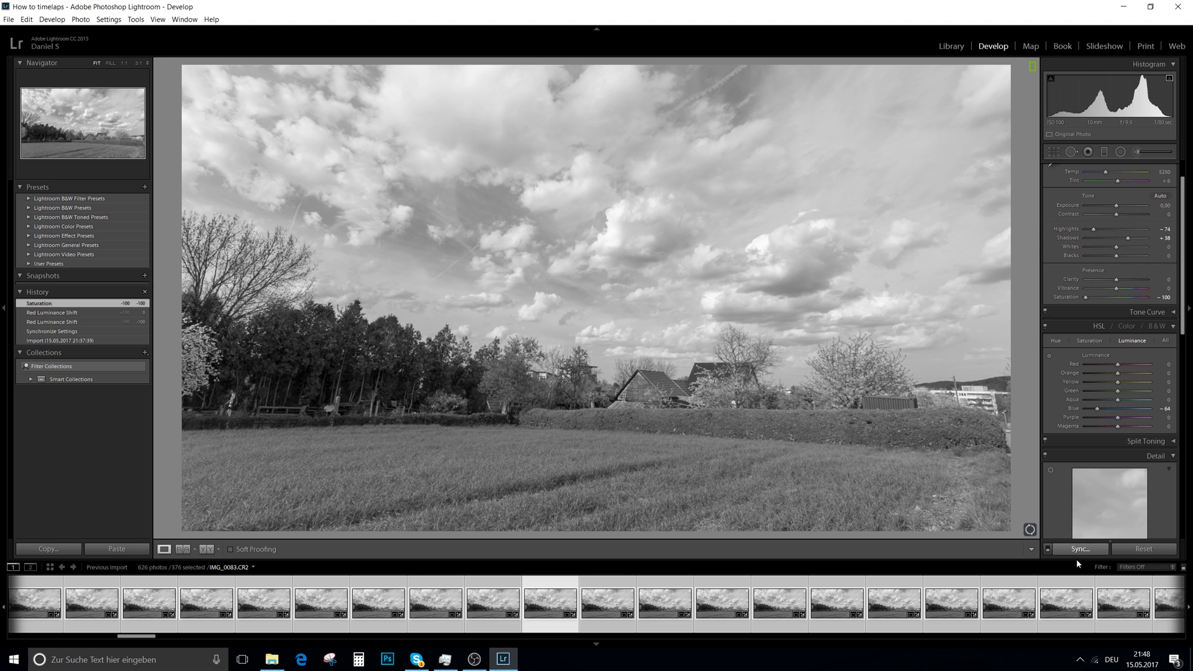
scroll(900, 602, down, 5)
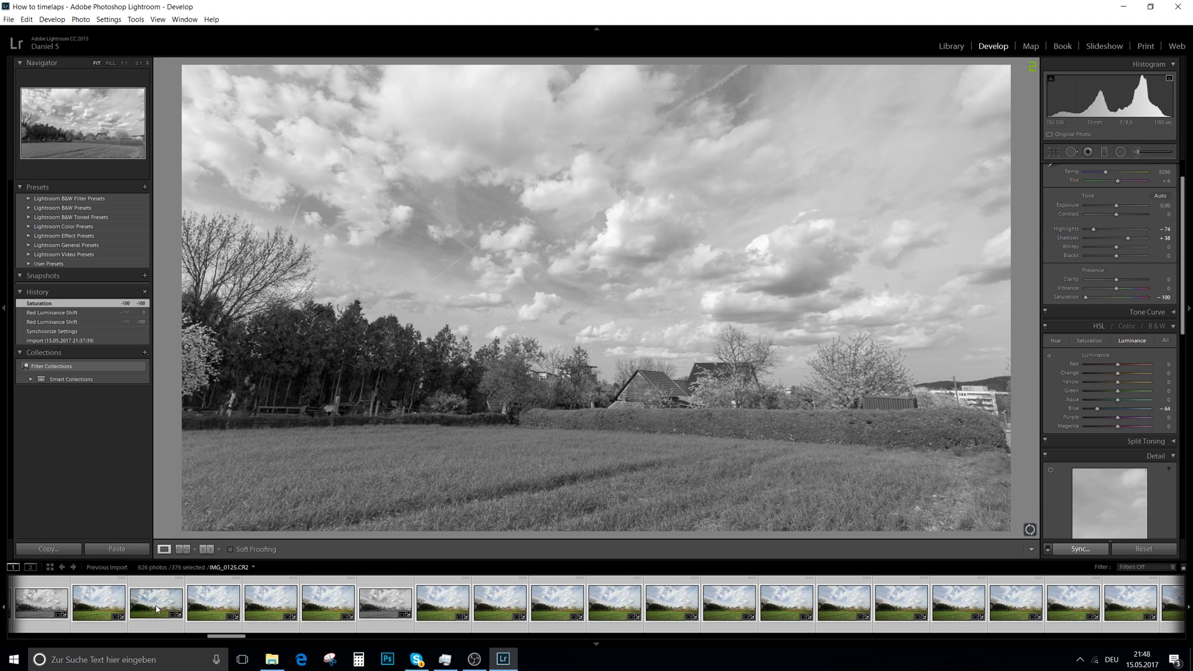
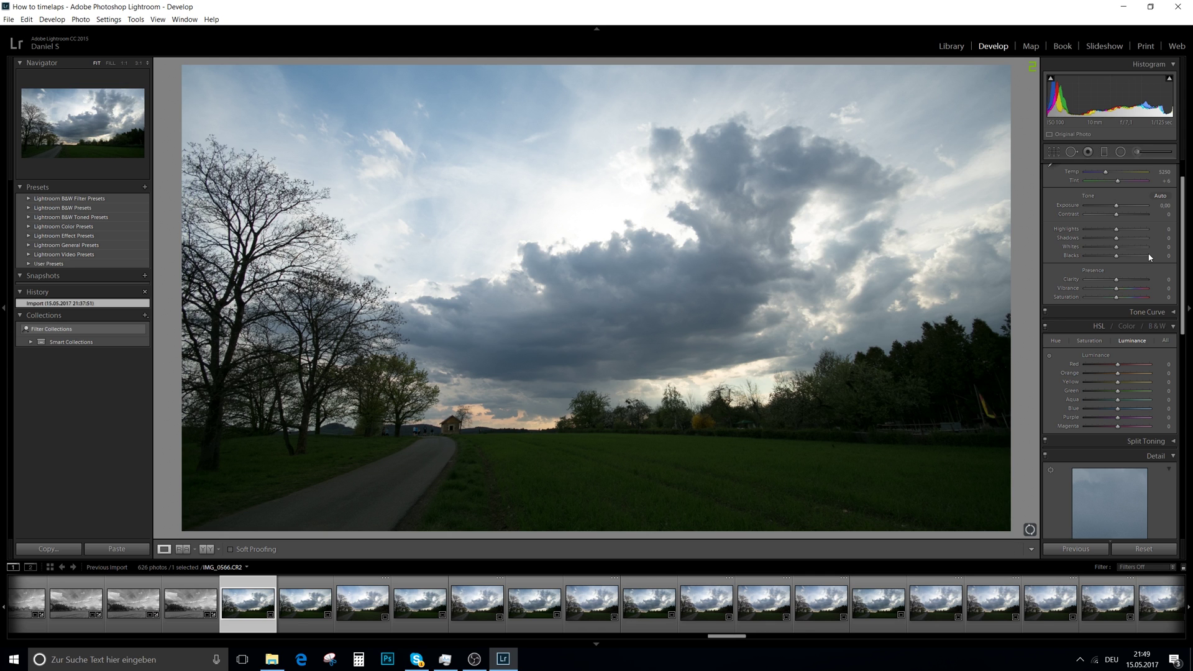
Keep Exposure at 0.00 and set Shadows to +100 and Blacks to +21 on the first country path photo
drag(1126, 206, 1130, 210)
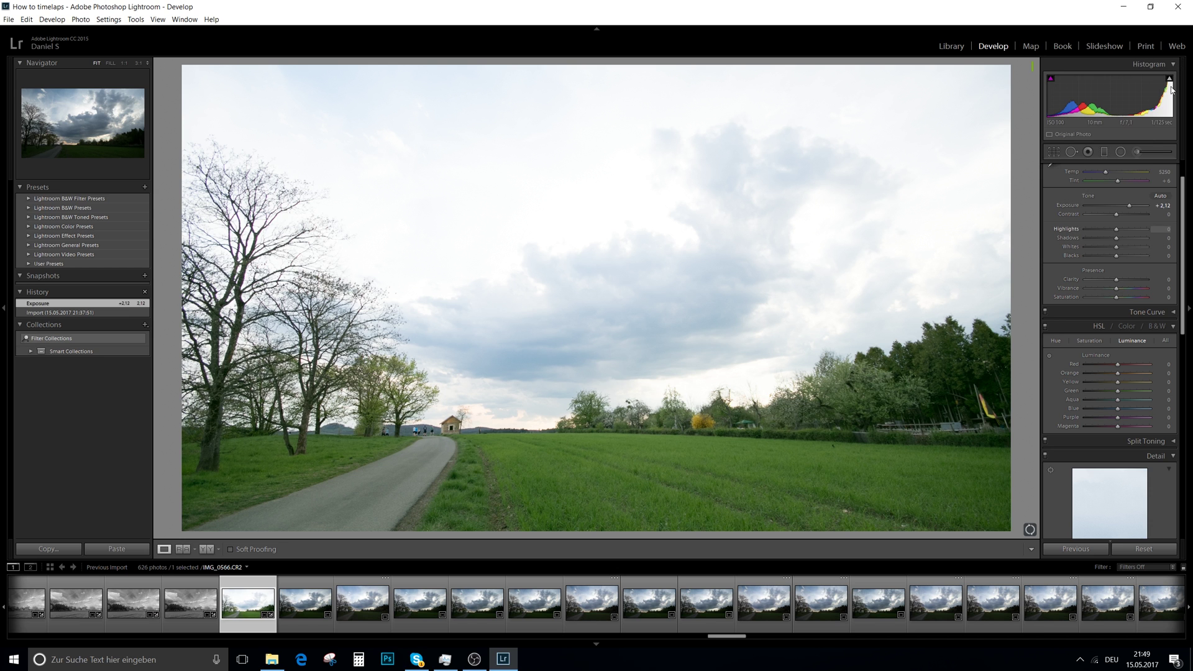
double_click(1129, 205)
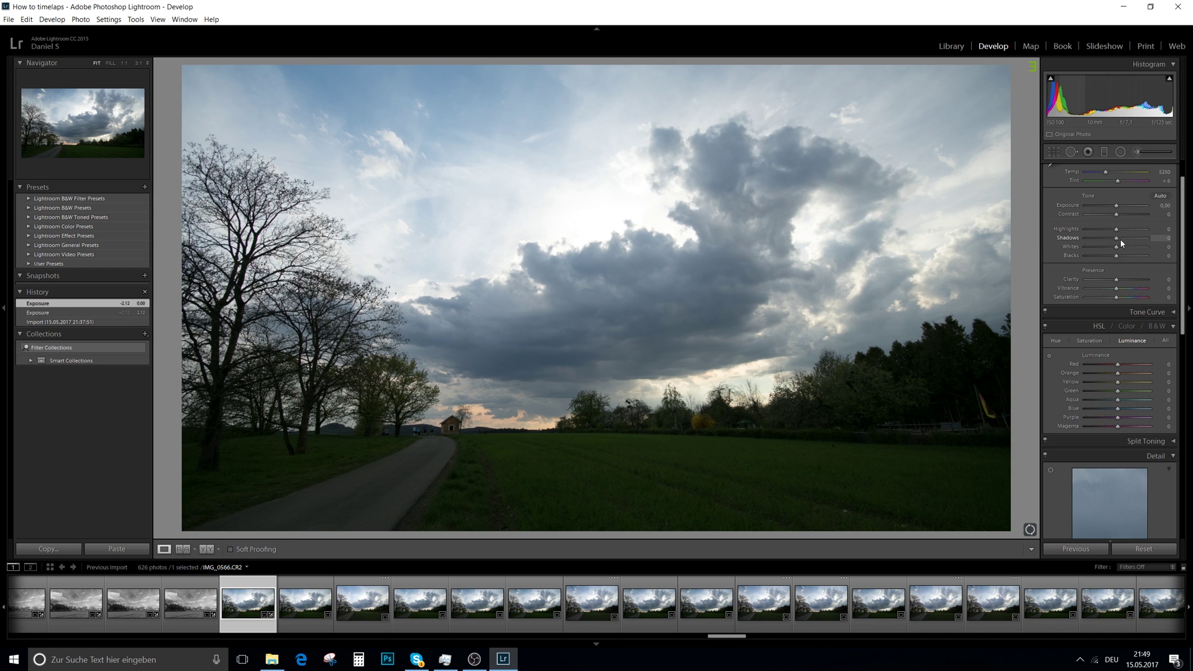
drag(1116, 239, 1151, 239)
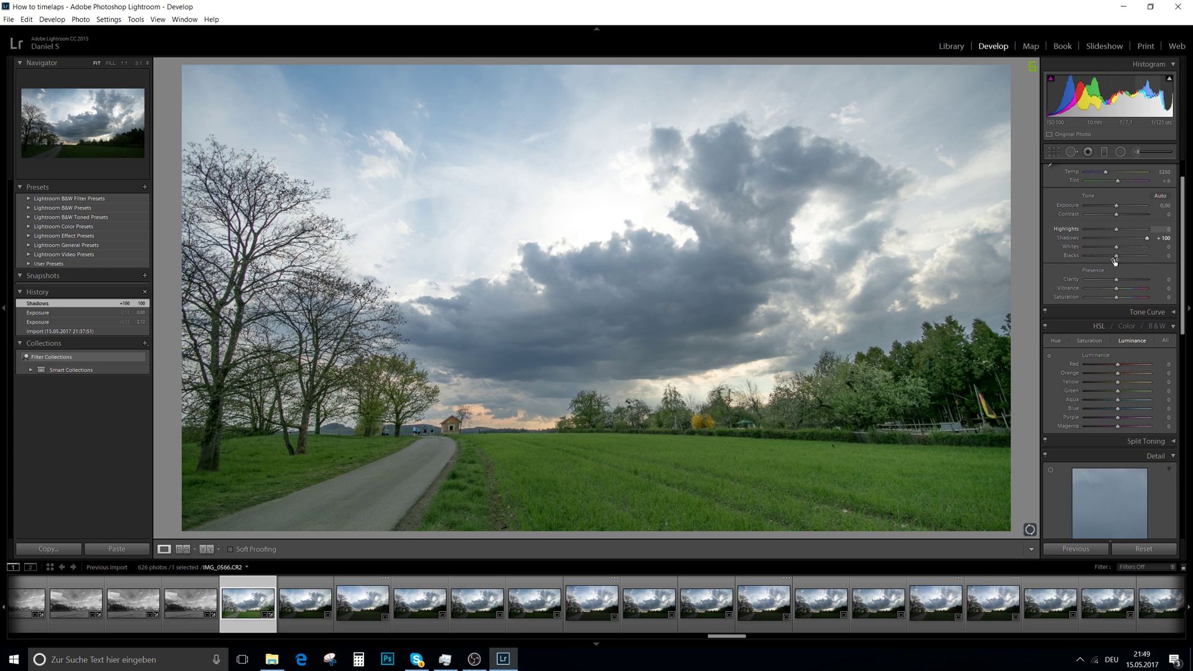
drag(1116, 256, 1123, 259)
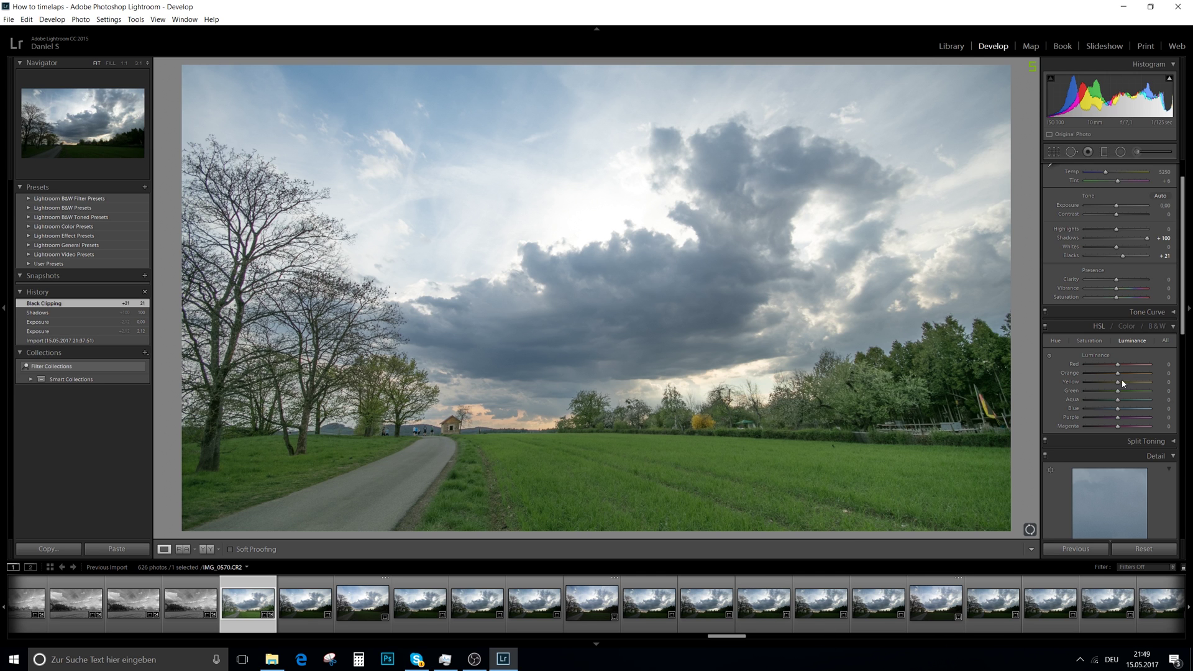
Set the Blue luminance to −61 and Highlights to −55 on the country path photo
drag(1117, 409, 1097, 410)
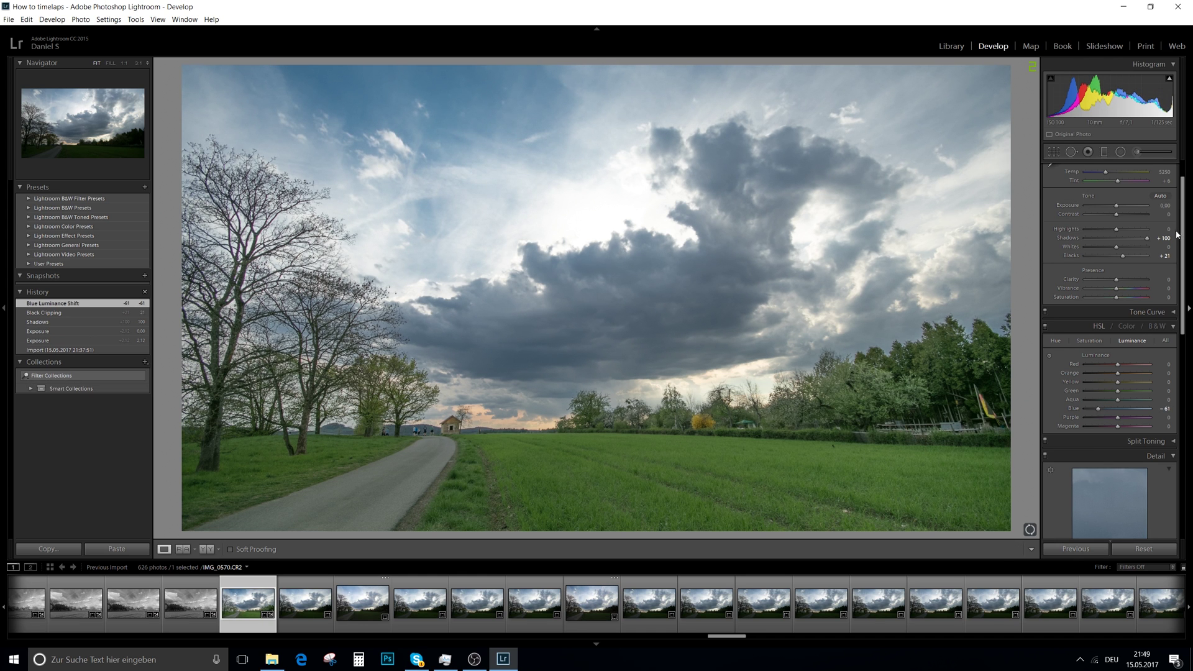
scroll(1115, 247, up, 1)
drag(1116, 247, 1098, 248)
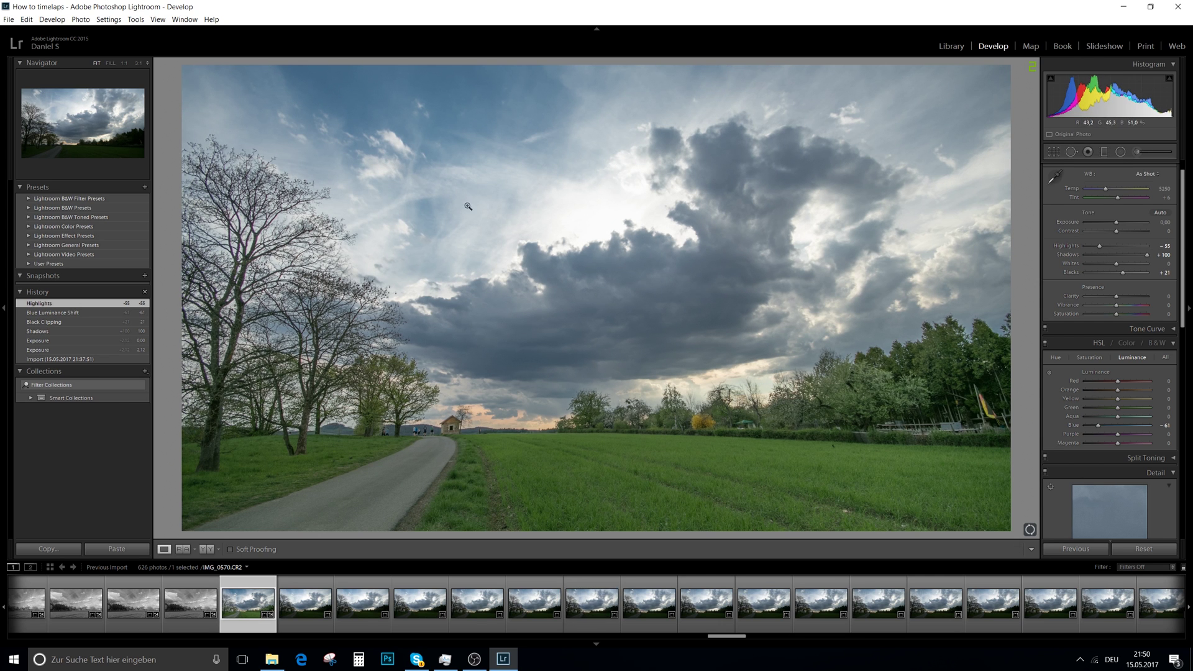
Enable profile corrections and chromatic aberration removal for the path photo, and copy its develop settings
scroll(1112, 298, down, 5)
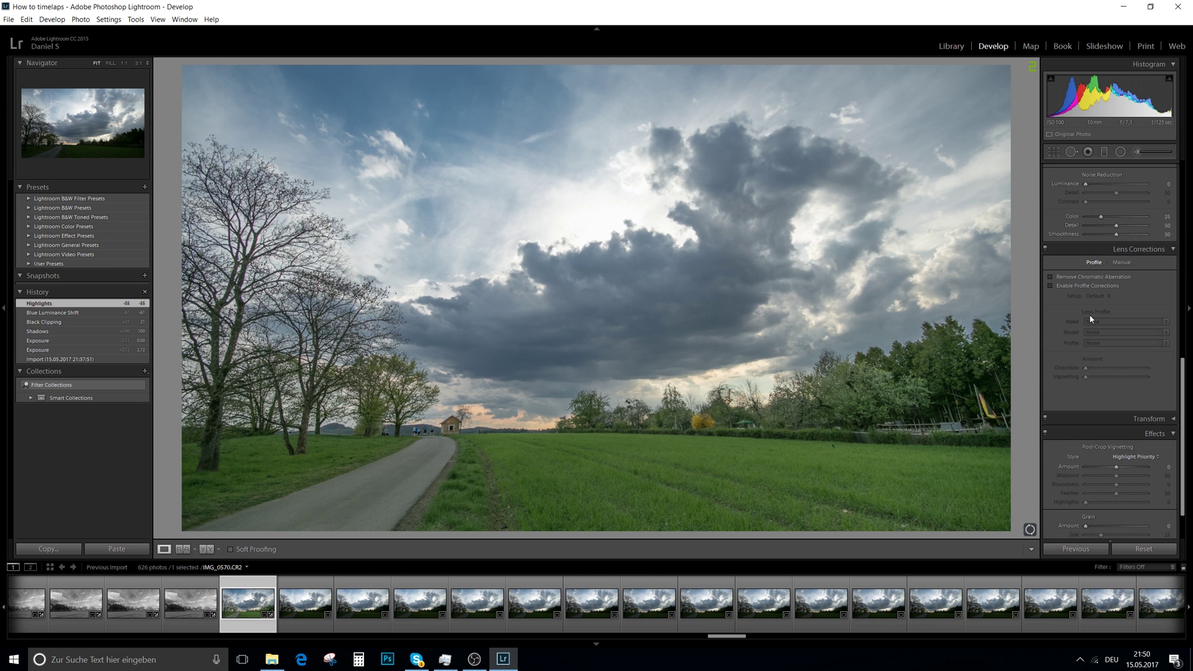
click(1069, 285)
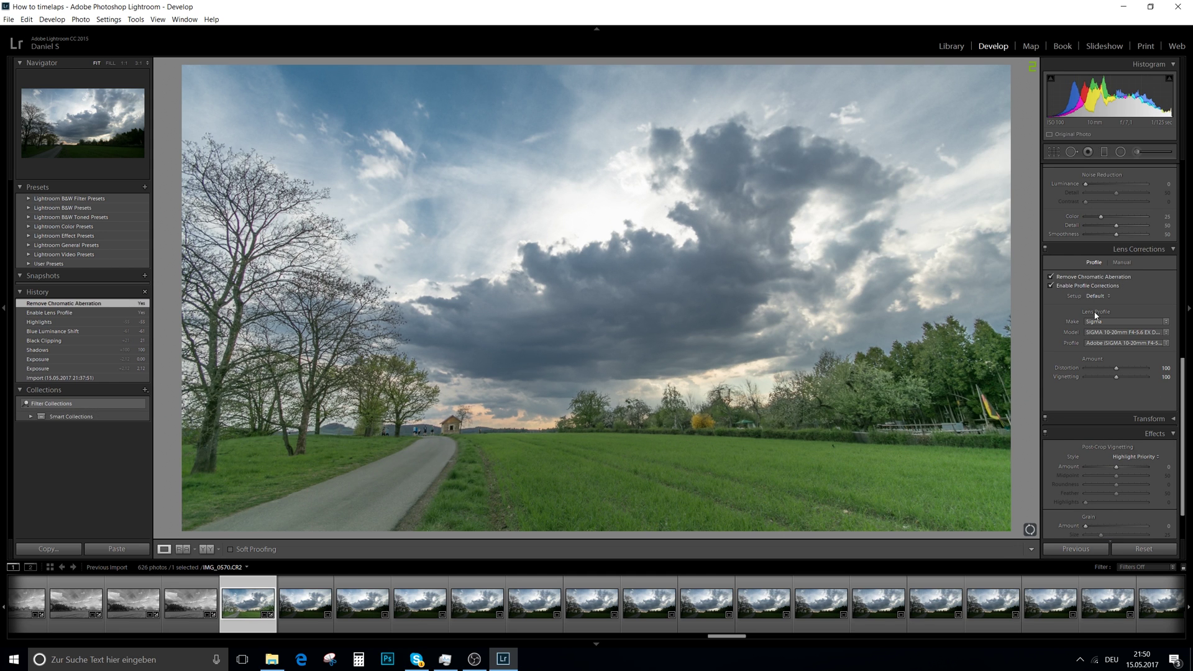
drag(1185, 473, 1187, 198)
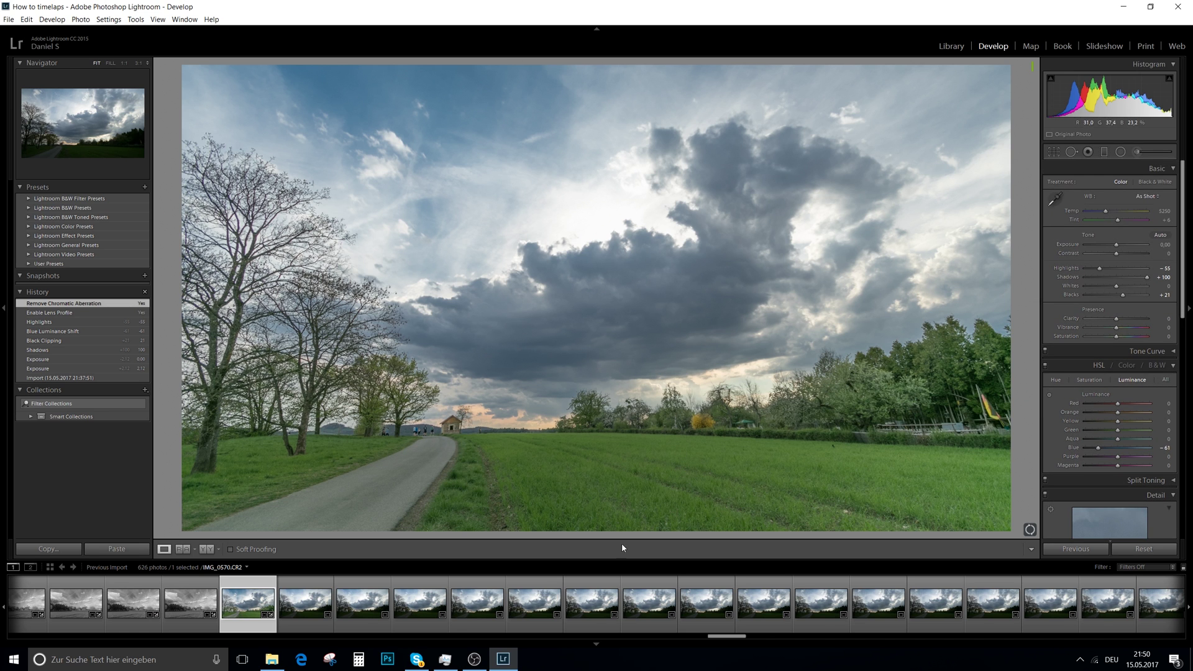
click(55, 549)
click(734, 418)
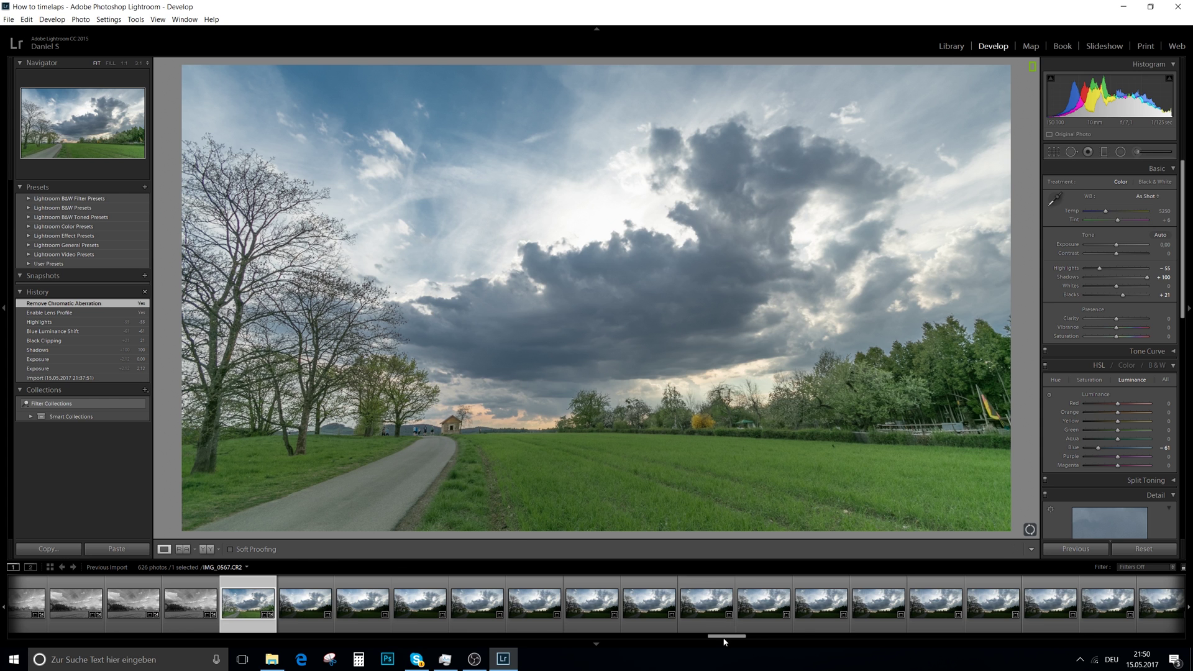
Extend the selection from the edited path photo through the last photo in the filmstrip and synchronize all develop settings
drag(724, 636, 1163, 636)
click(1163, 612)
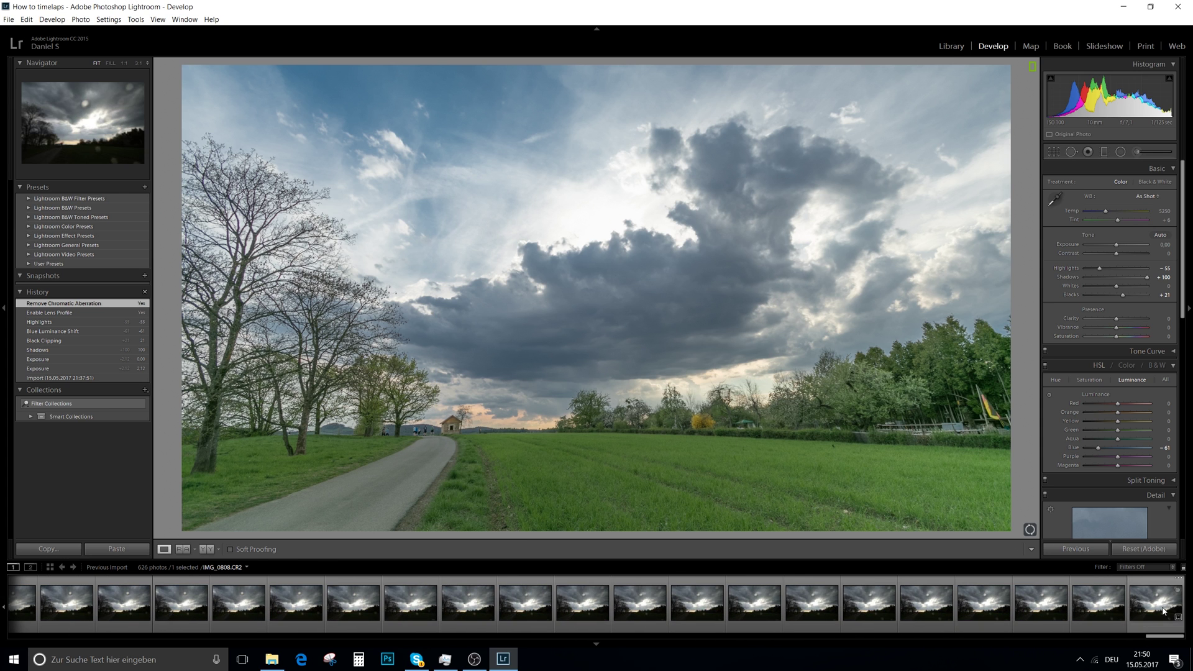
shift+click(1164, 612)
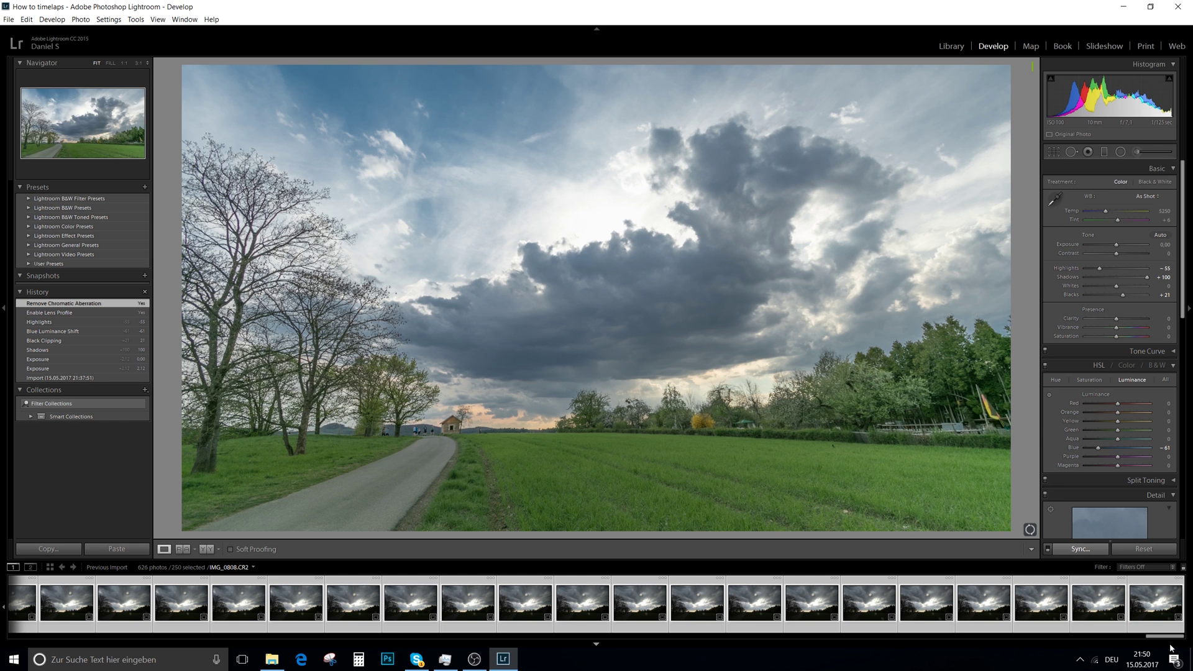
click(1050, 547)
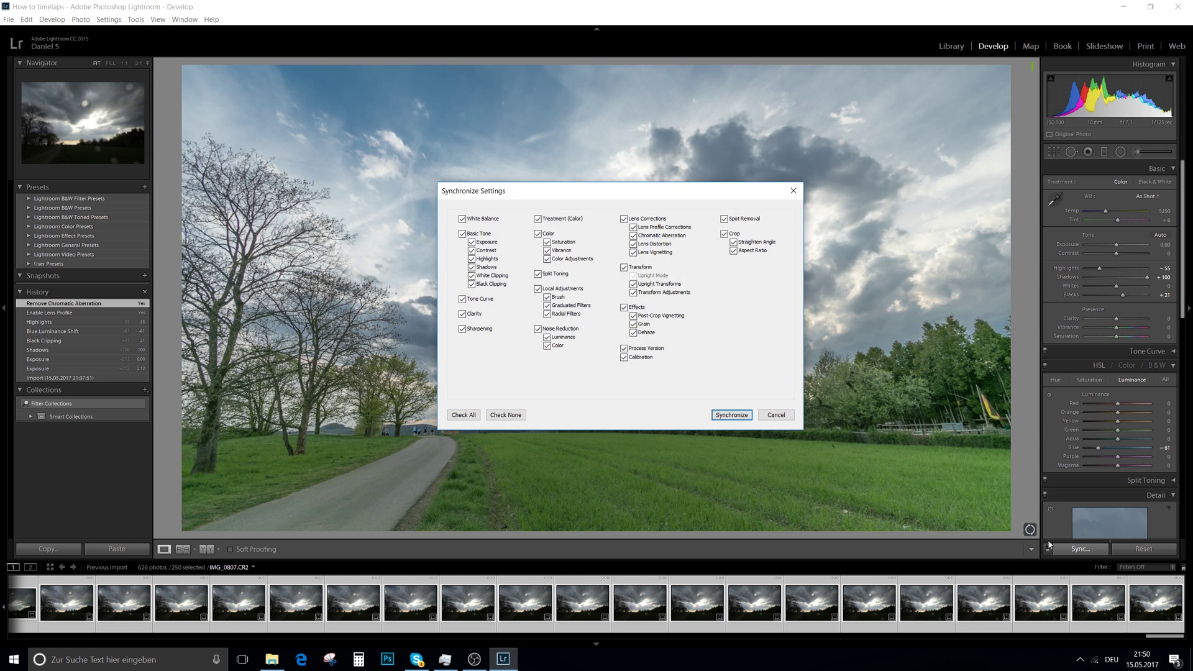
click(730, 414)
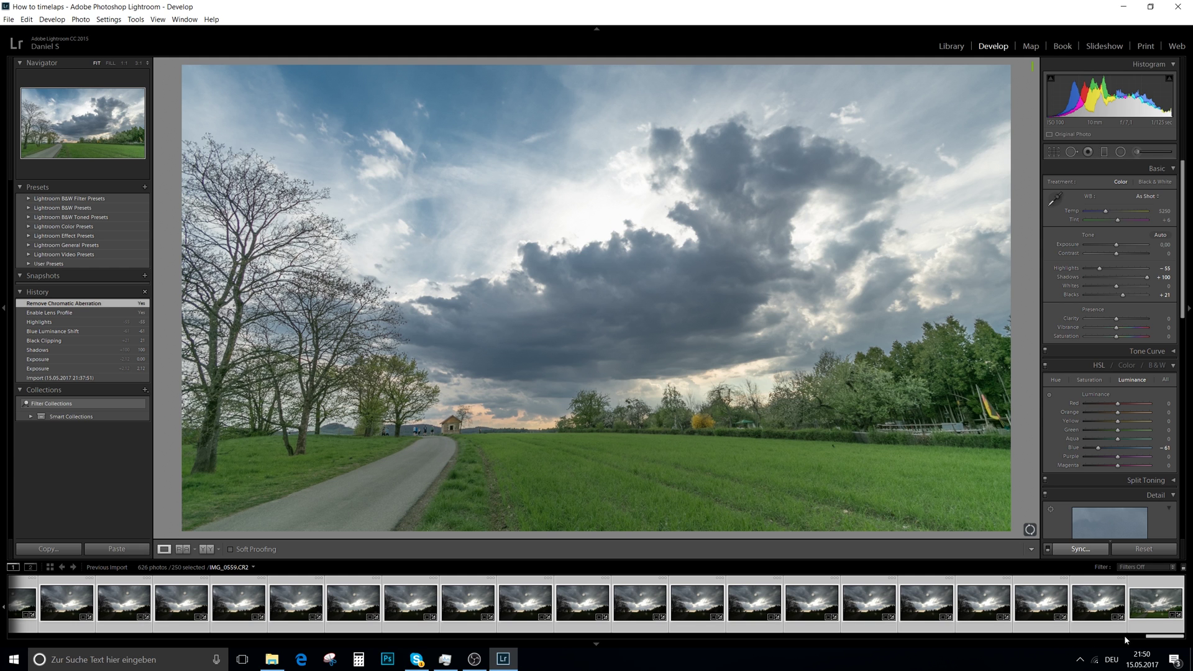
Compare the last path photo before and after the synchronized edits, and return to the single-photo view
click(1153, 607)
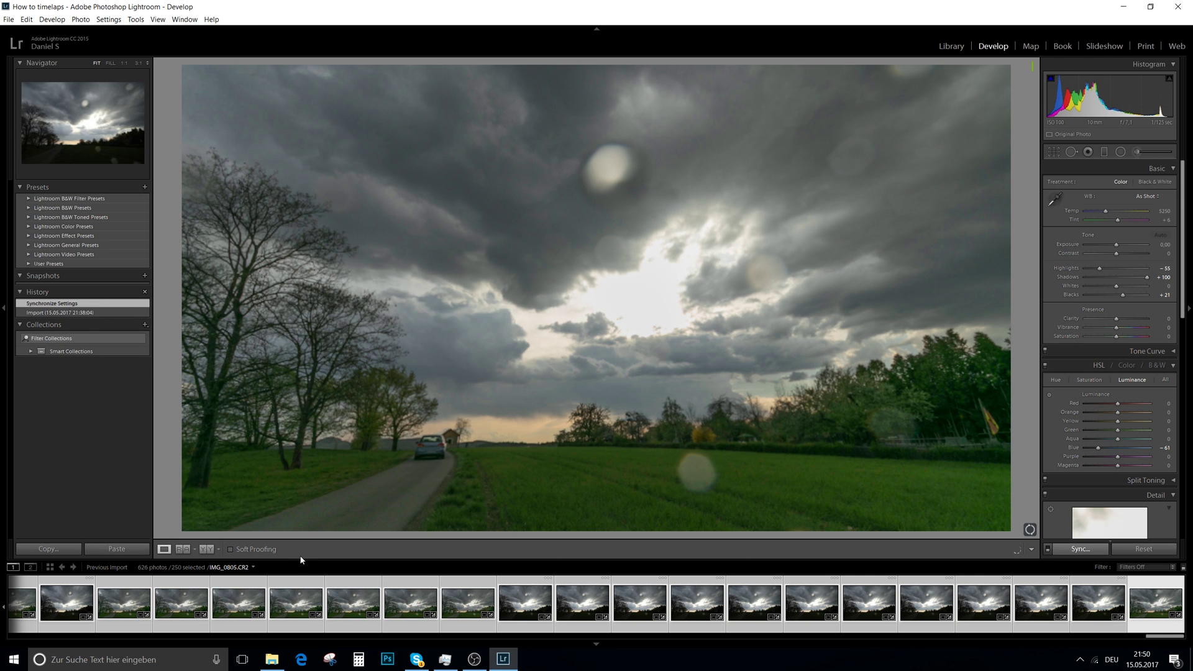
click(206, 549)
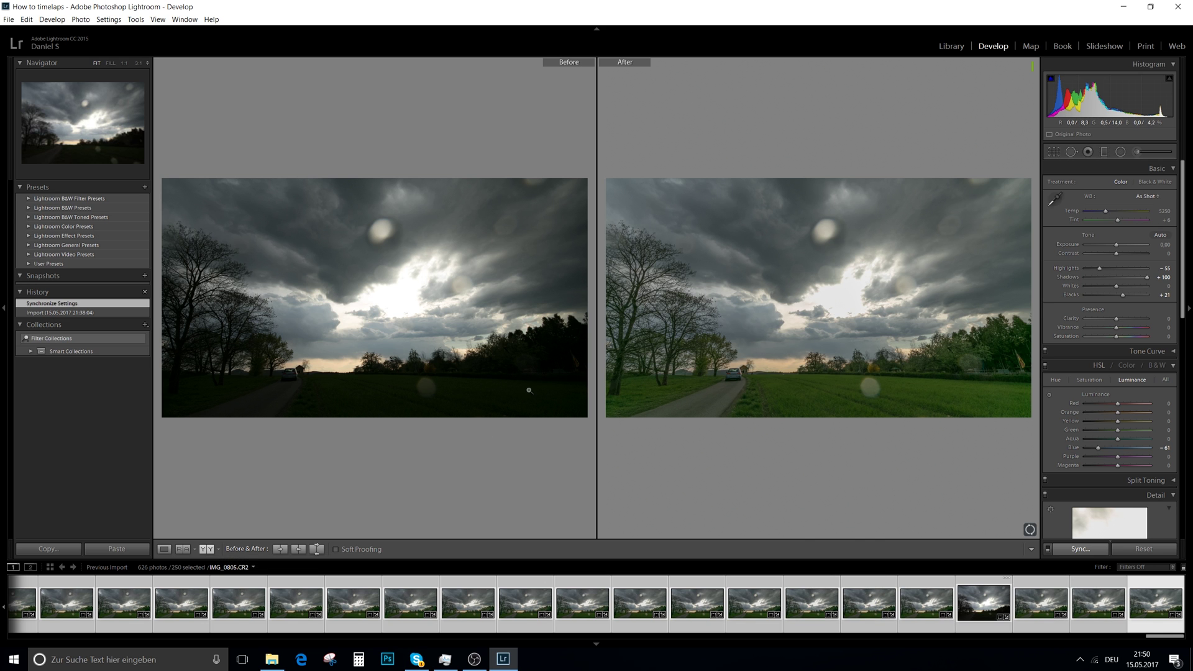
click(164, 549)
Open the export settings for all photos and name the subfolder of the original folder Lightroom7
click(8, 20)
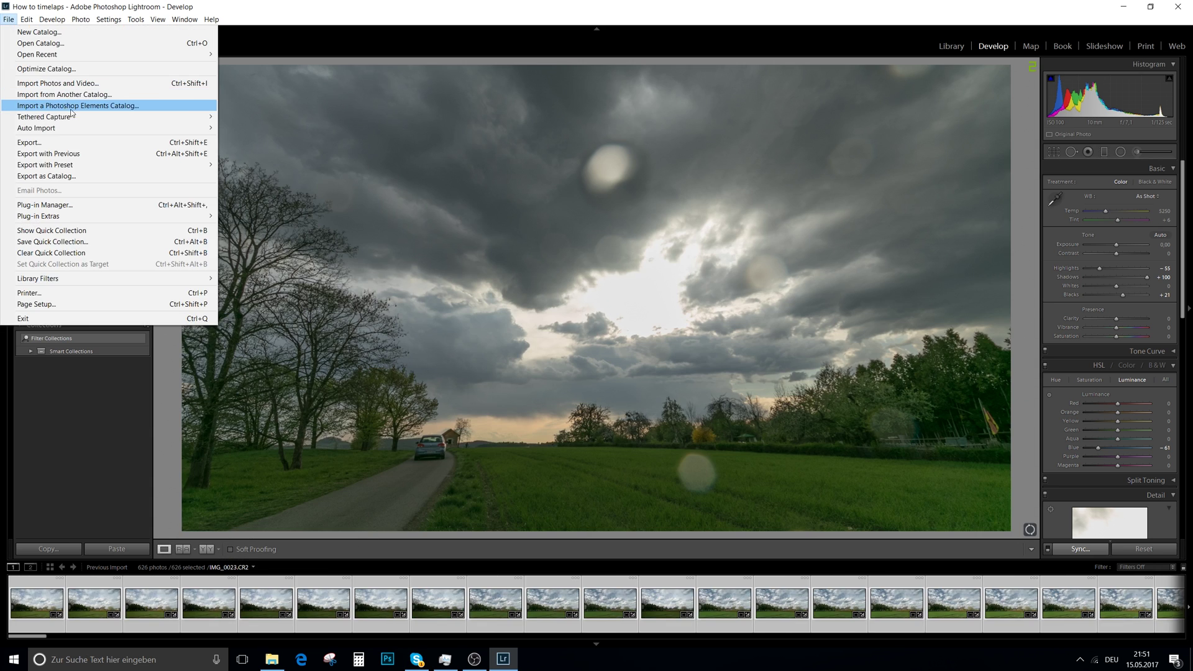
click(88, 146)
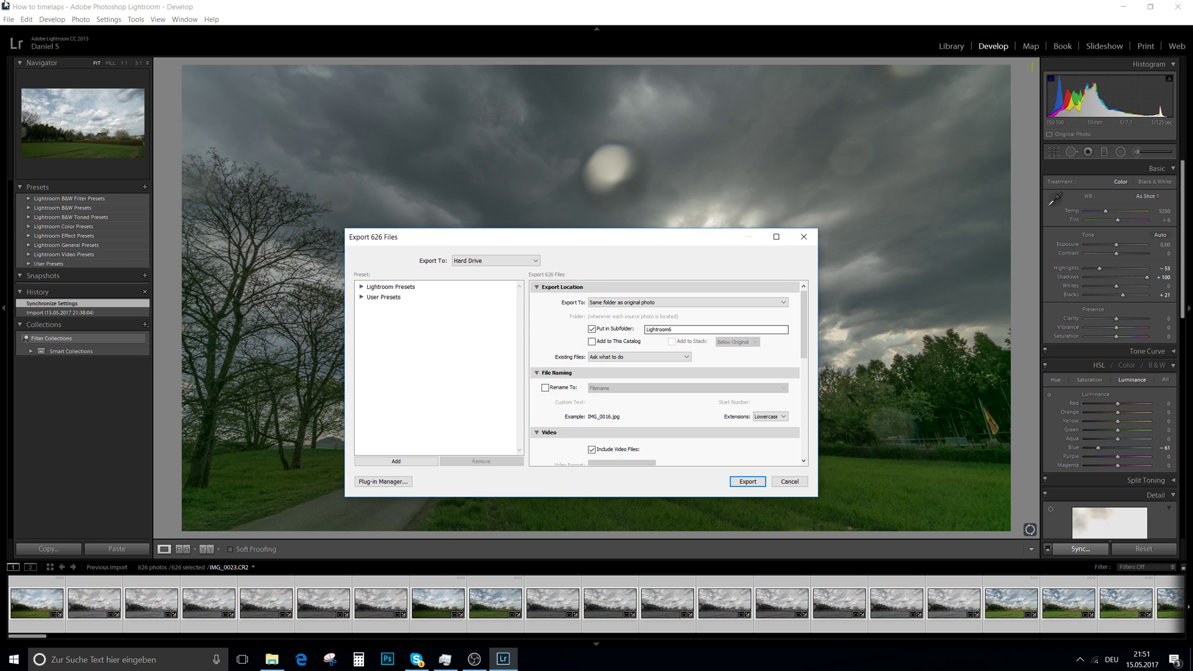
click(697, 330)
click(696, 329)
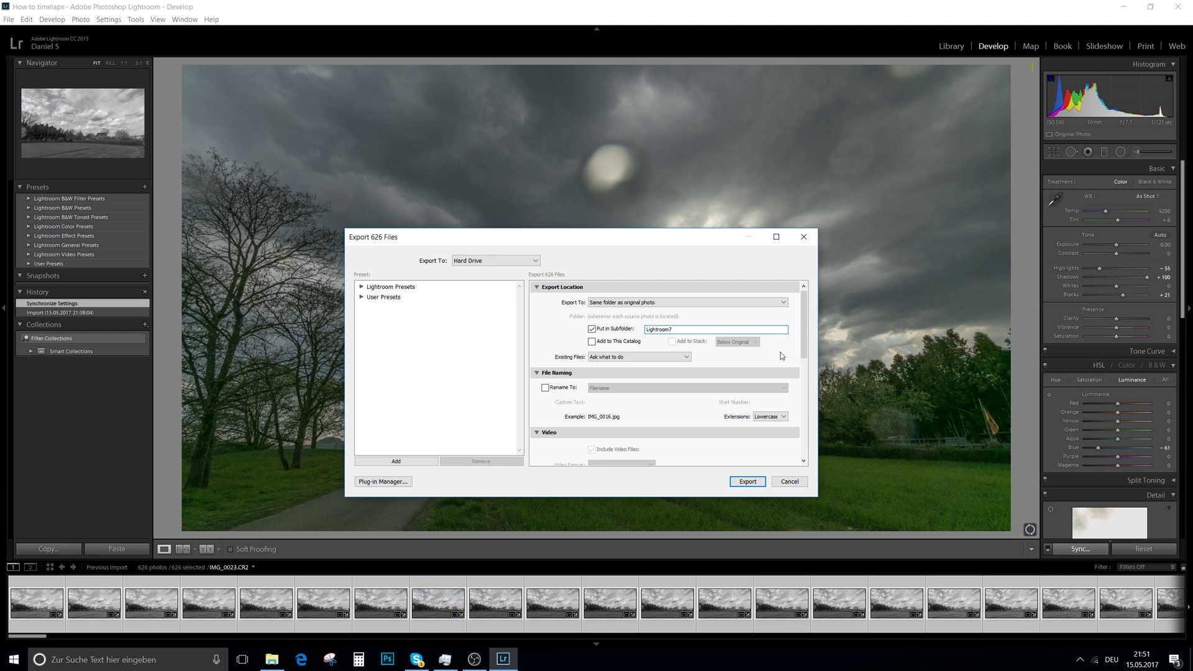
Review the remaining export settings and export all photos as sRGB JPEG files with quality 70
scroll(720, 392, down, 5)
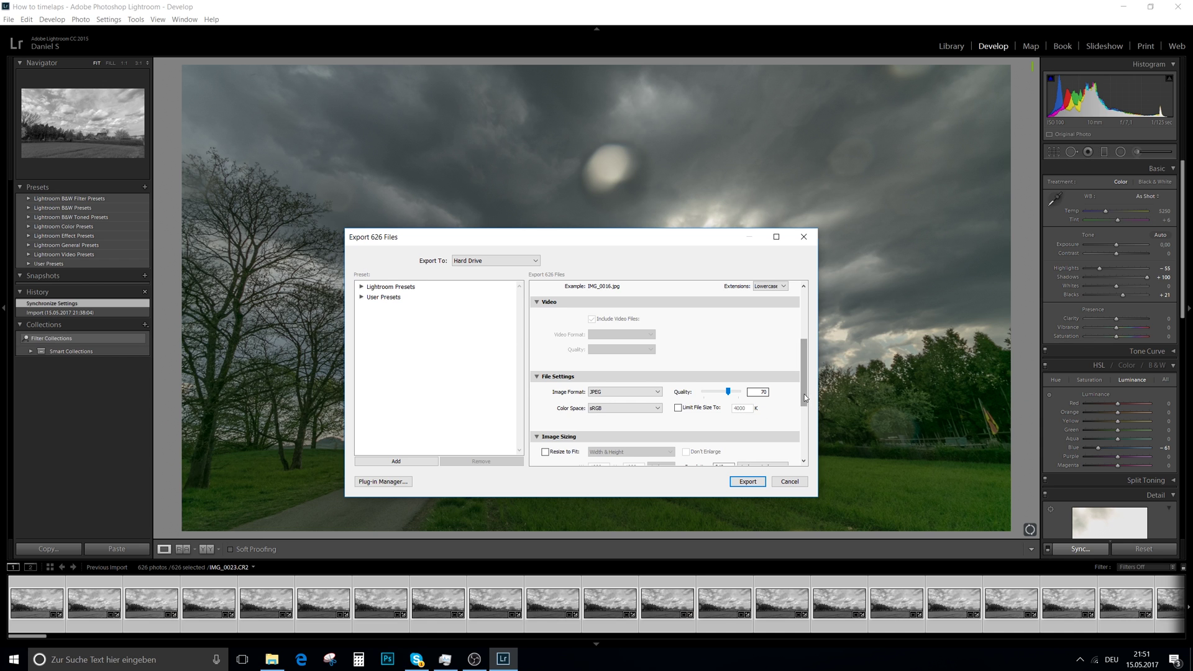
scroll(805, 399, down, 5)
scroll(813, 393, up, 5)
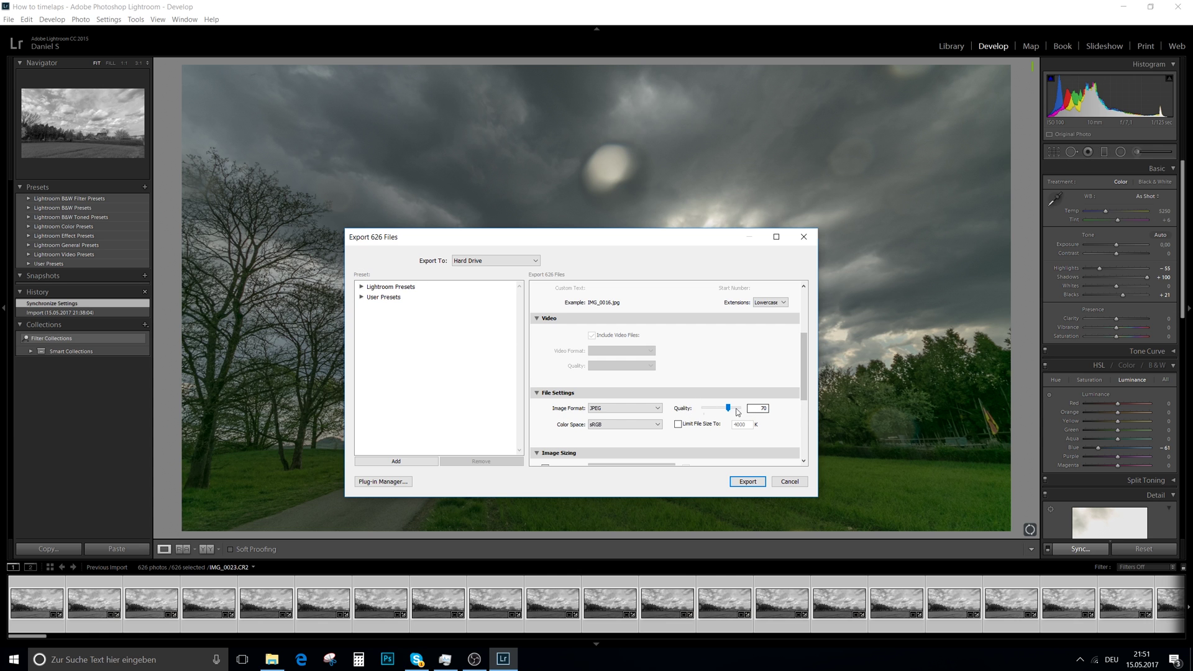
click(756, 482)
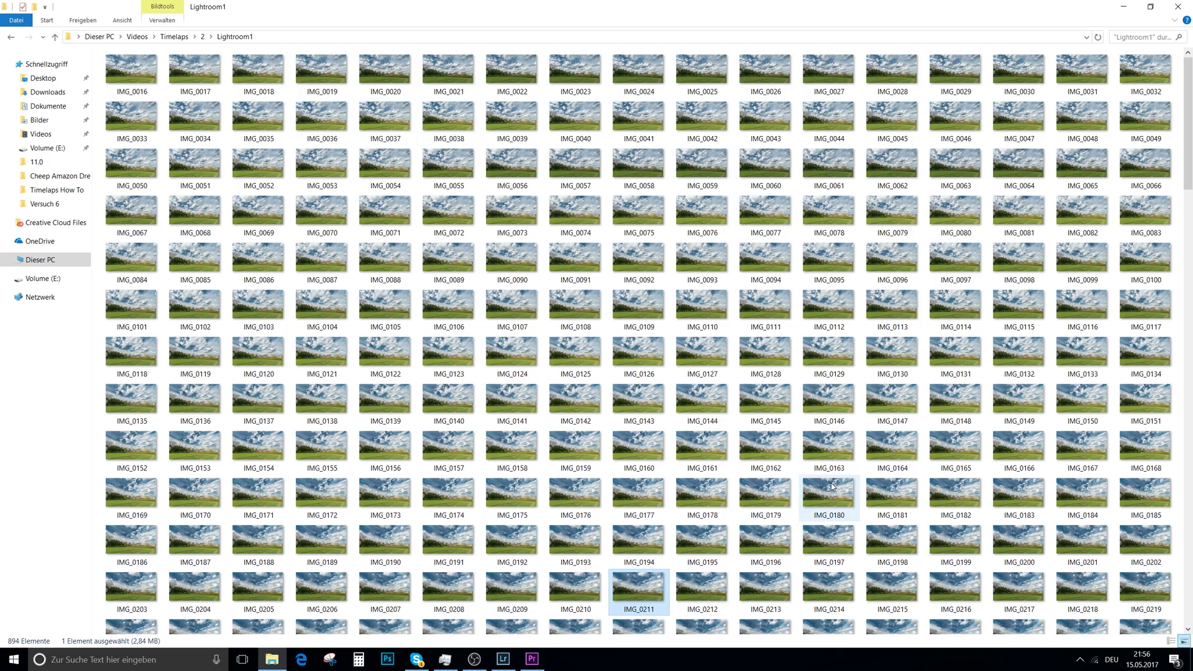
Select all photos of the field sequence in the Lightroom1 folder, from IMG_0016 through IMG_0391
scroll(1188, 137, down, 3)
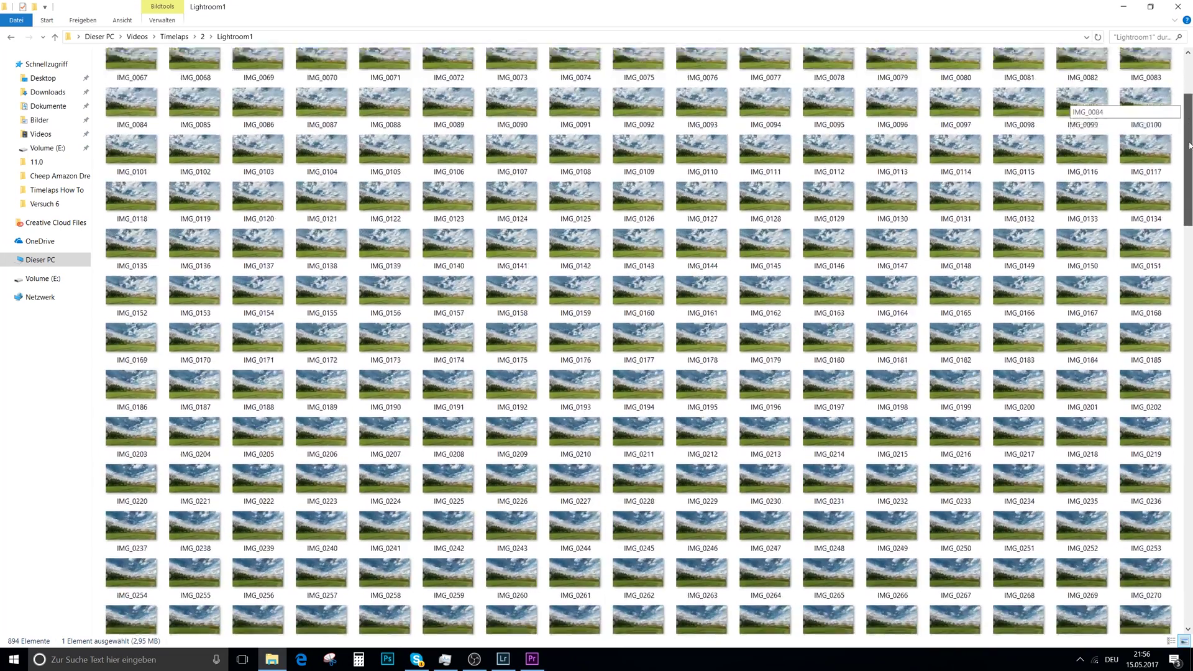
drag(1188, 144, 1188, 252)
shift+click(195, 478)
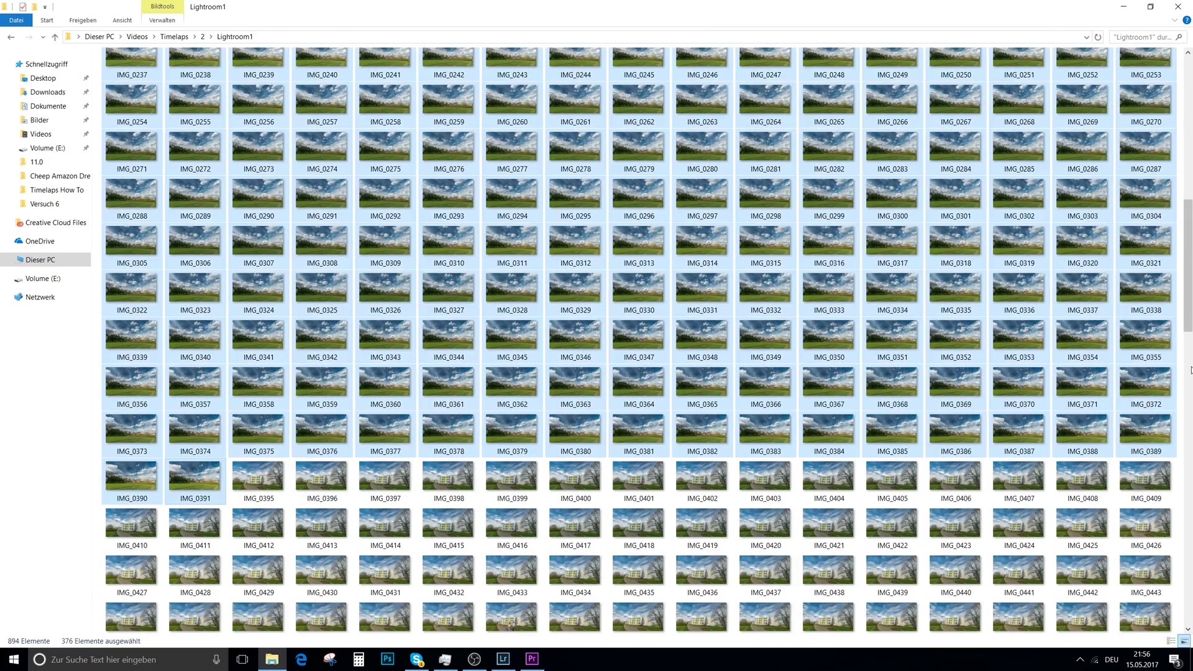
scroll(1188, 376, up, 9)
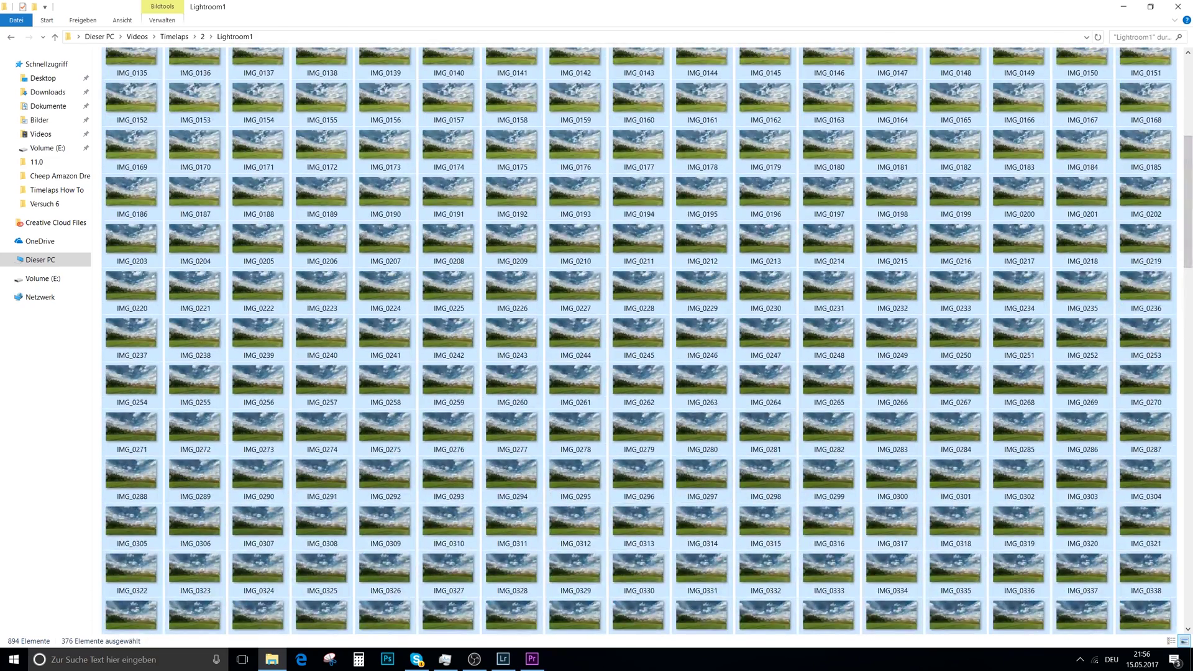
Switch to Premiere Pro and preview the time-lapse clips in Sequence 01 from the first clip to the last
click(532, 659)
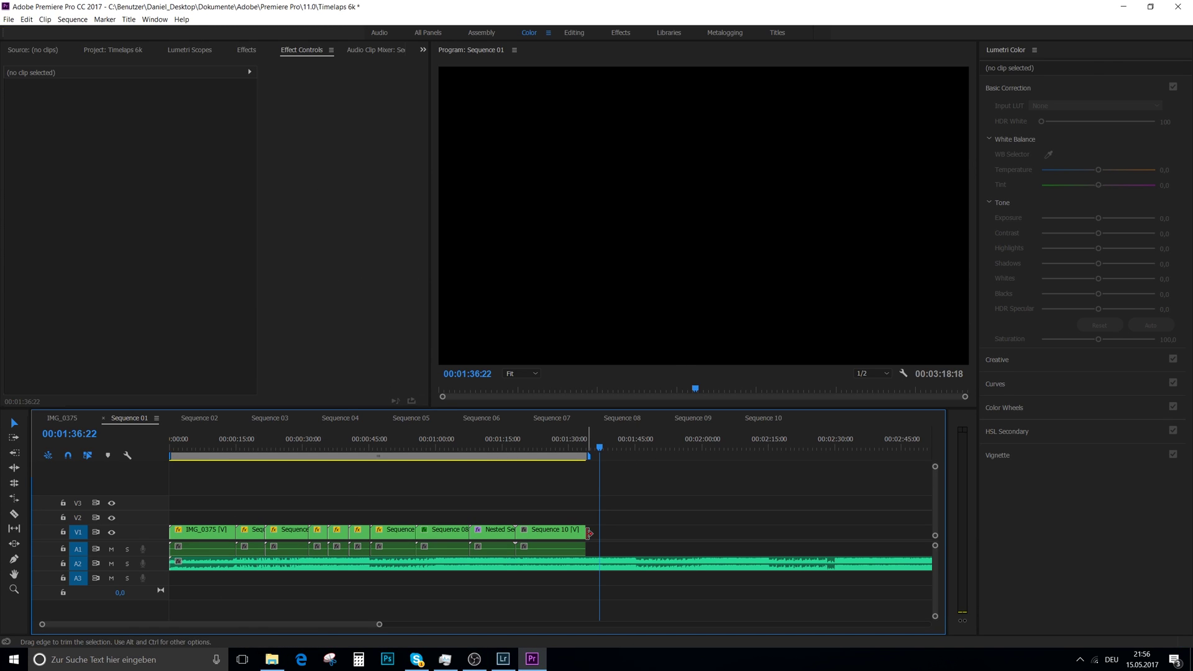
click(209, 452)
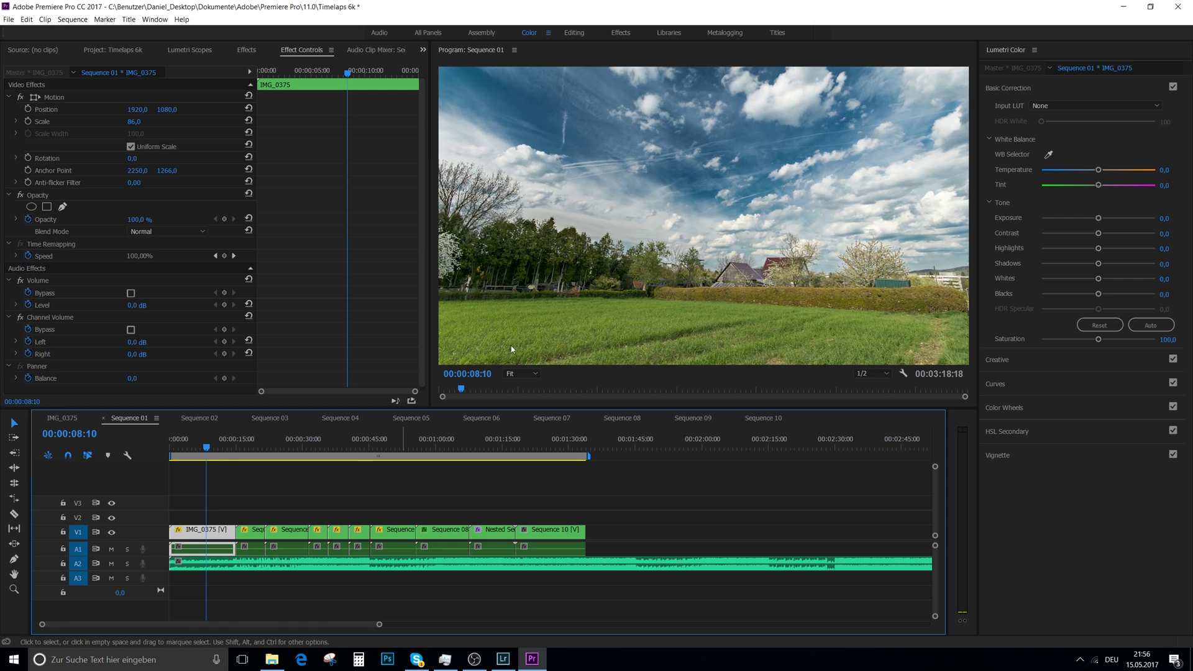
click(243, 441)
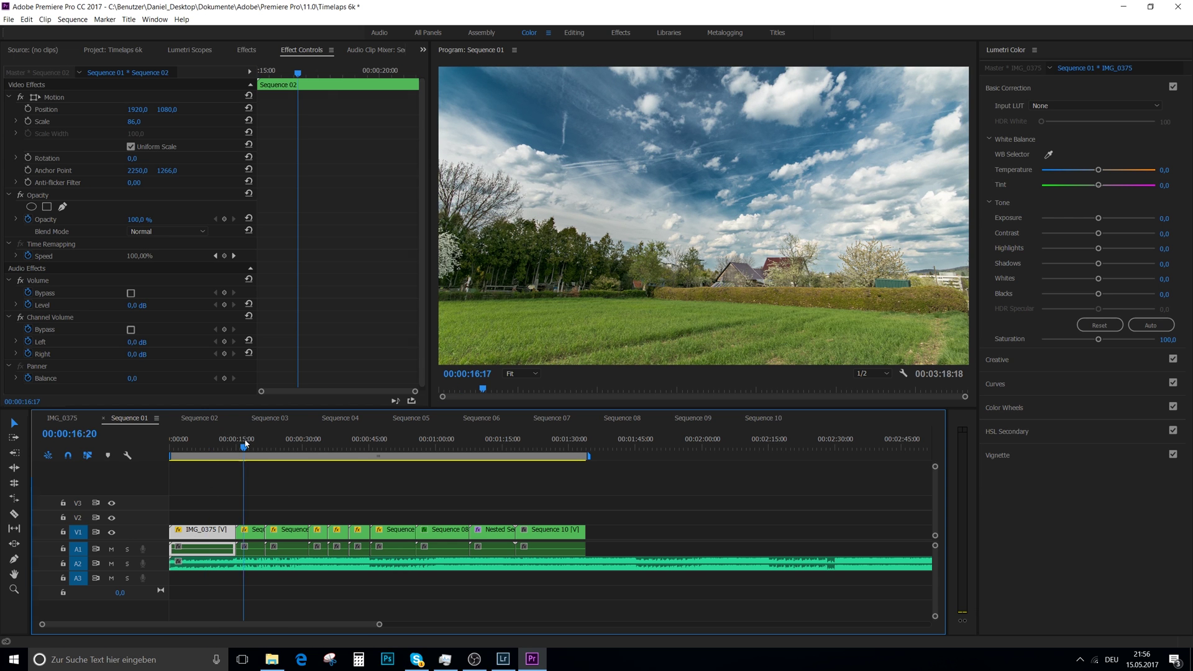
click(320, 447)
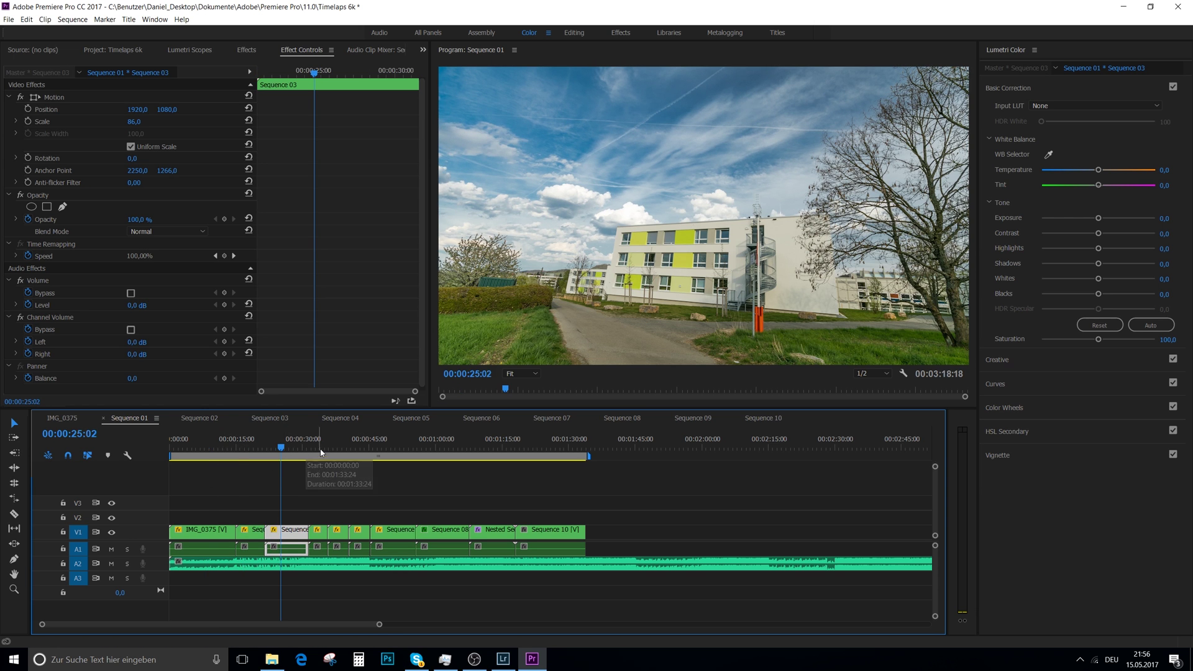
drag(322, 448, 395, 448)
click(443, 452)
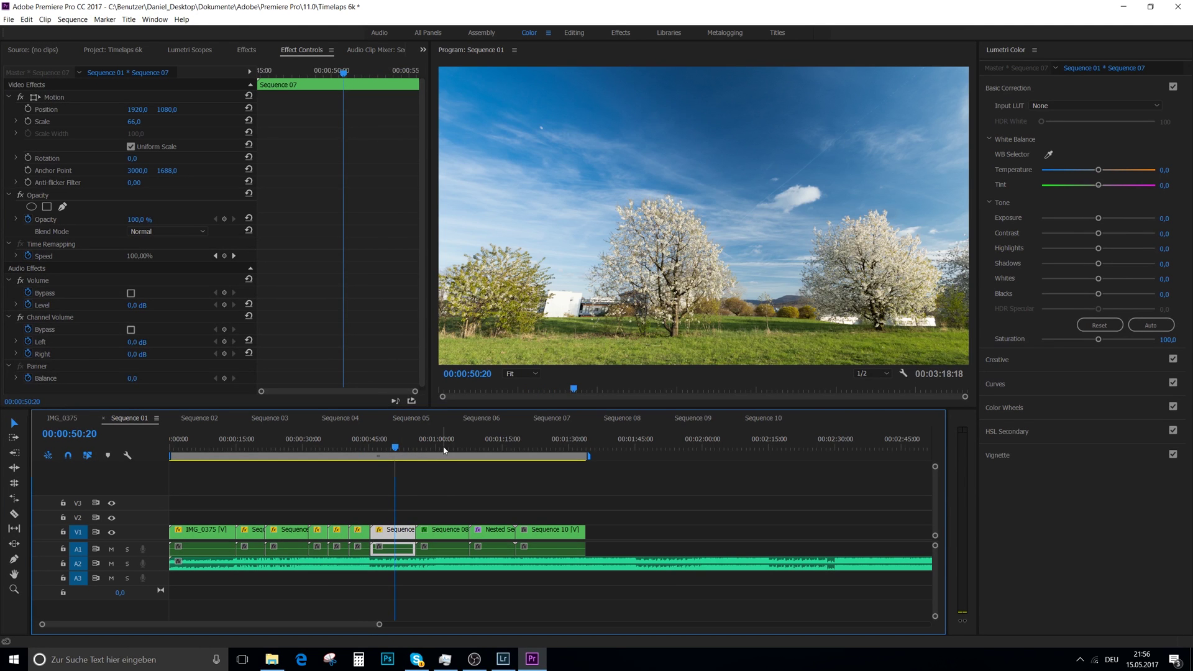
drag(484, 453, 554, 453)
Create a new sequence named Timelaps Youtube with the DSLR 1080p25 preset
click(8, 19)
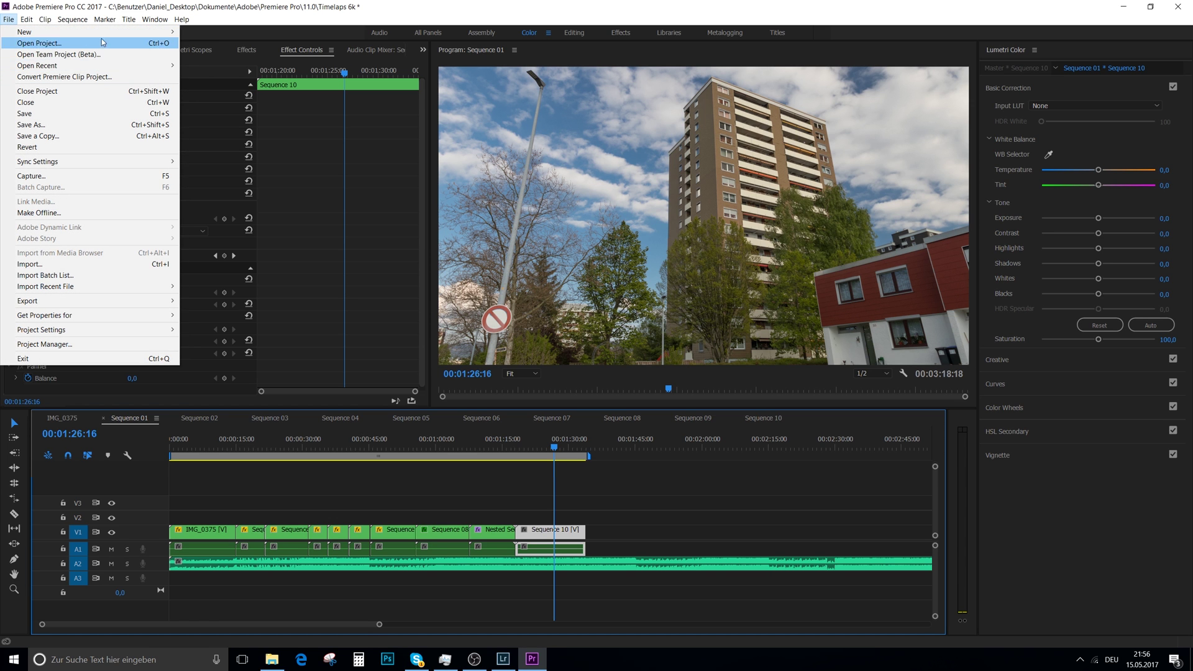
mouse_move(62, 32)
click(247, 56)
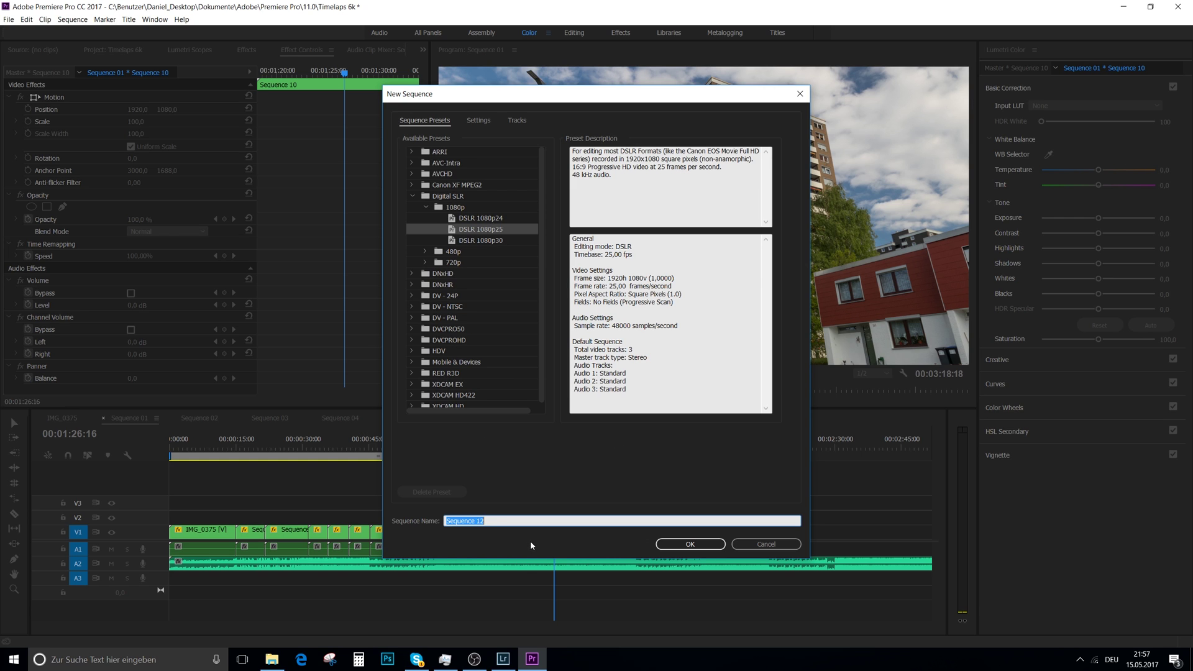
text(T)
click(689, 543)
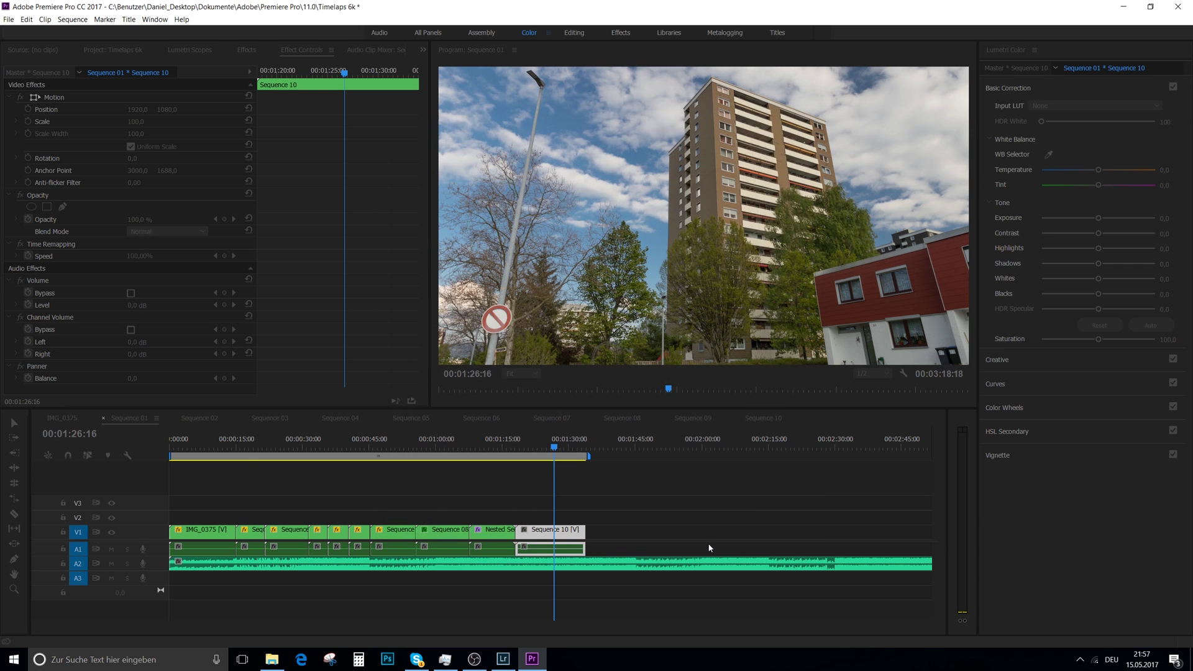
Add the selected field photos from the Lightroom1 folder to track V1 of the new sequence and preview one near the start
click(272, 659)
drag(386, 382, 493, 629)
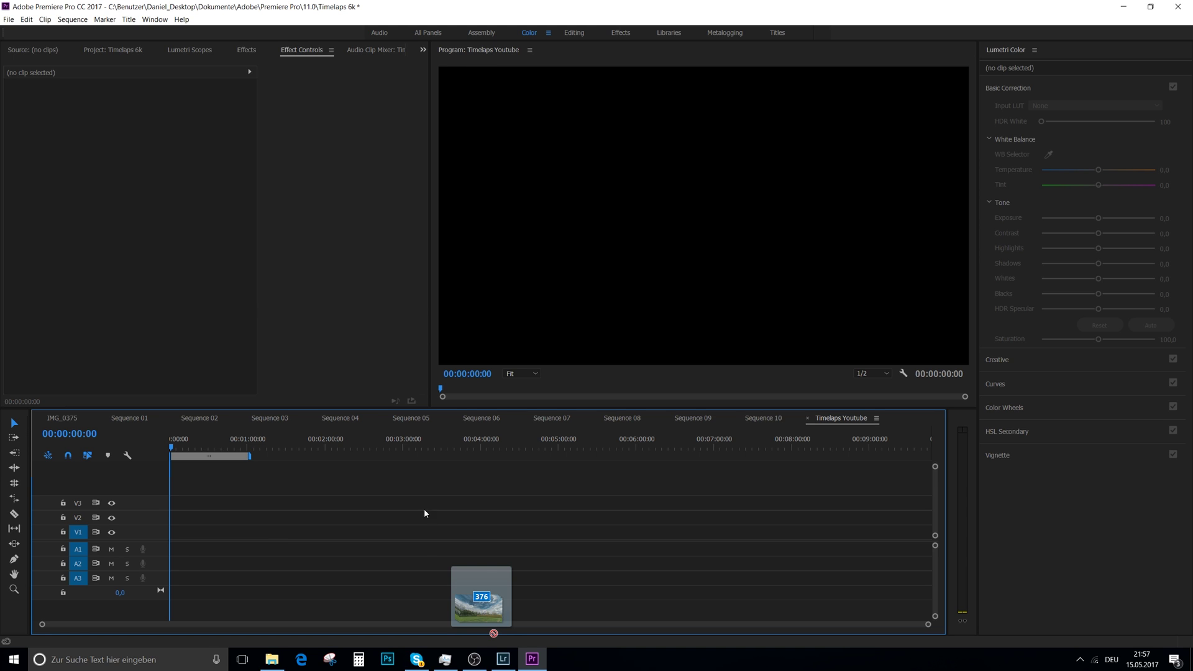
drag(487, 578, 488, 579)
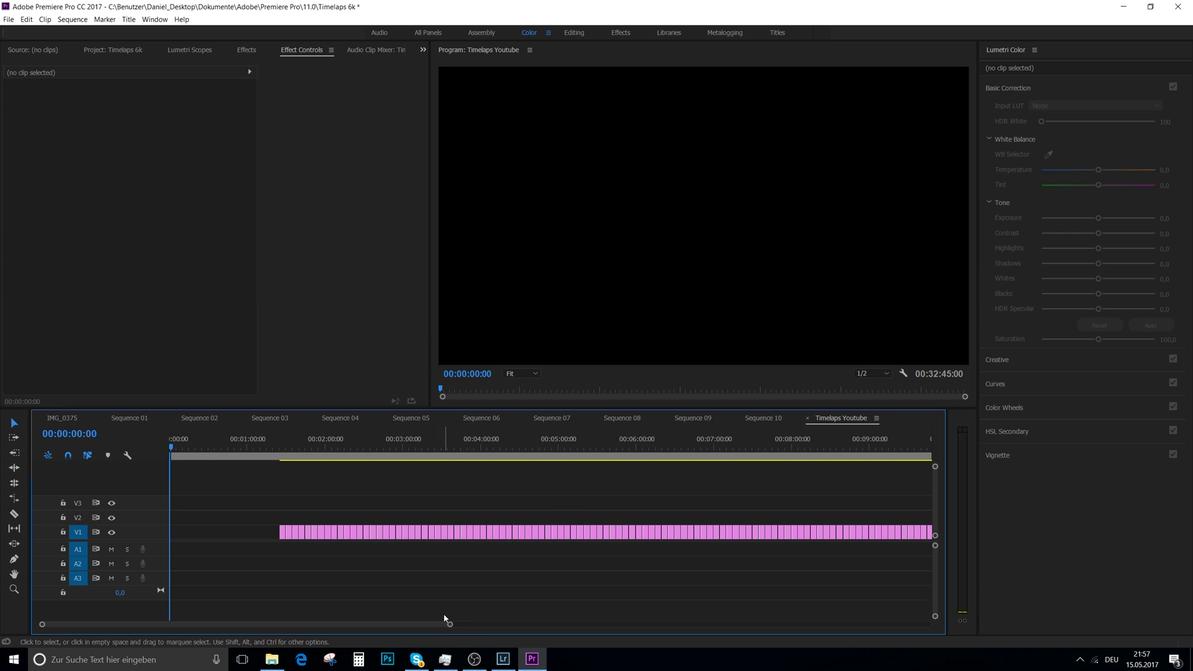
drag(450, 625, 832, 626)
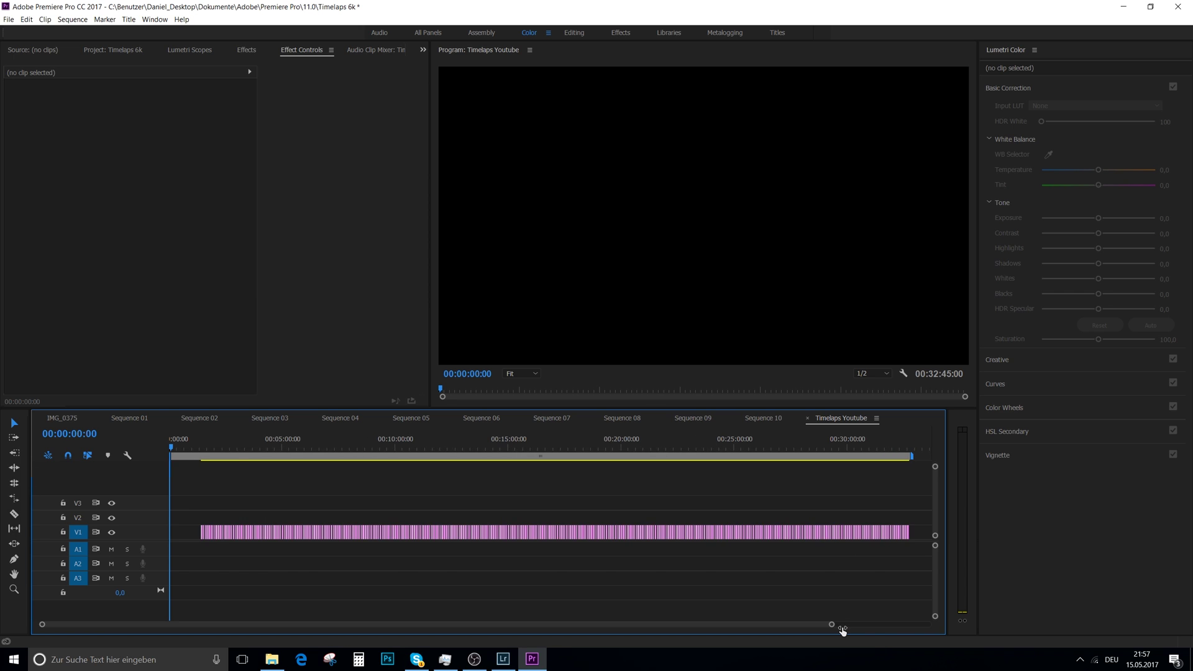
click(206, 448)
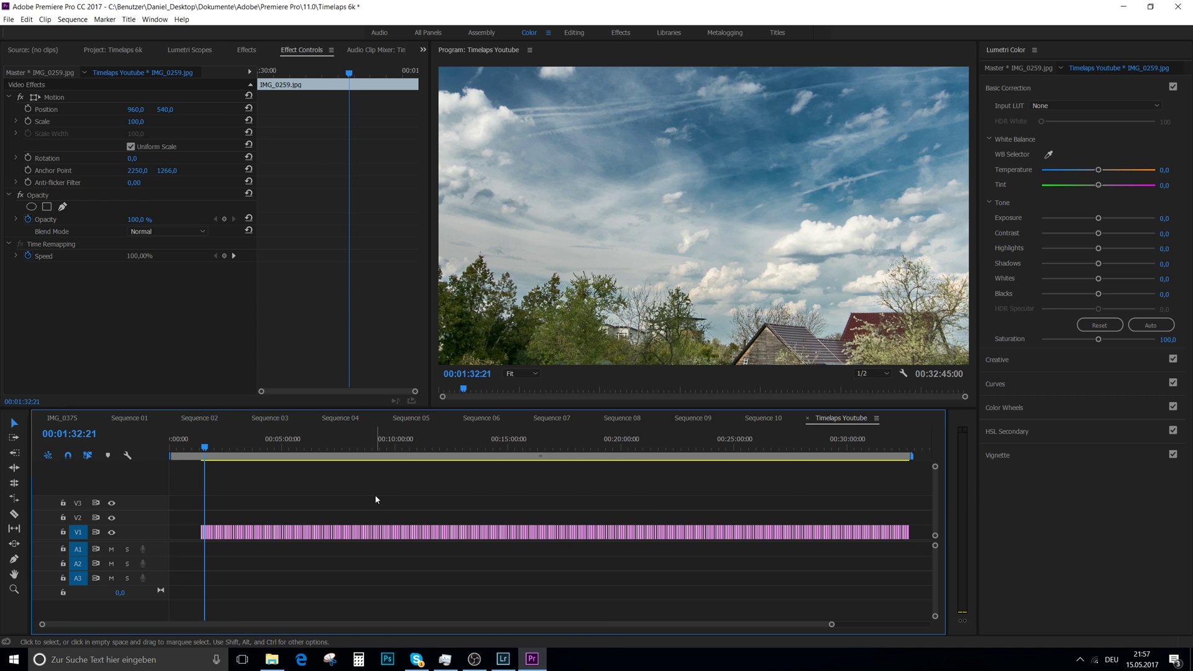
Open the sequence settings and start editing the horizontal frame size
click(72, 20)
click(78, 31)
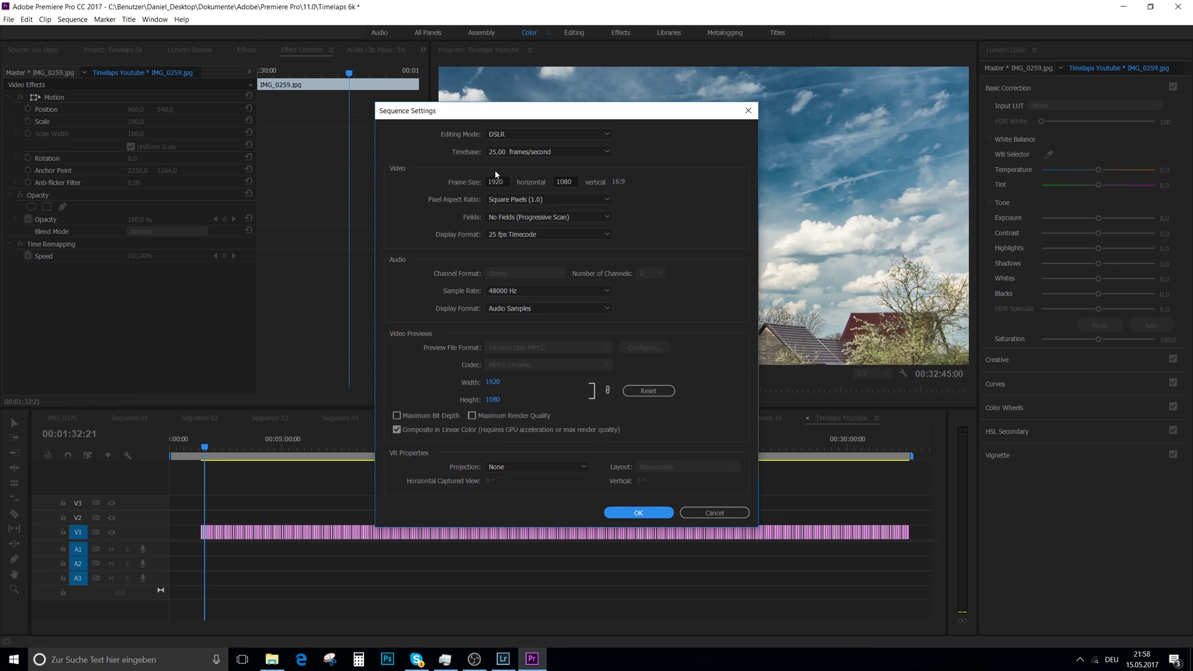
click(507, 181)
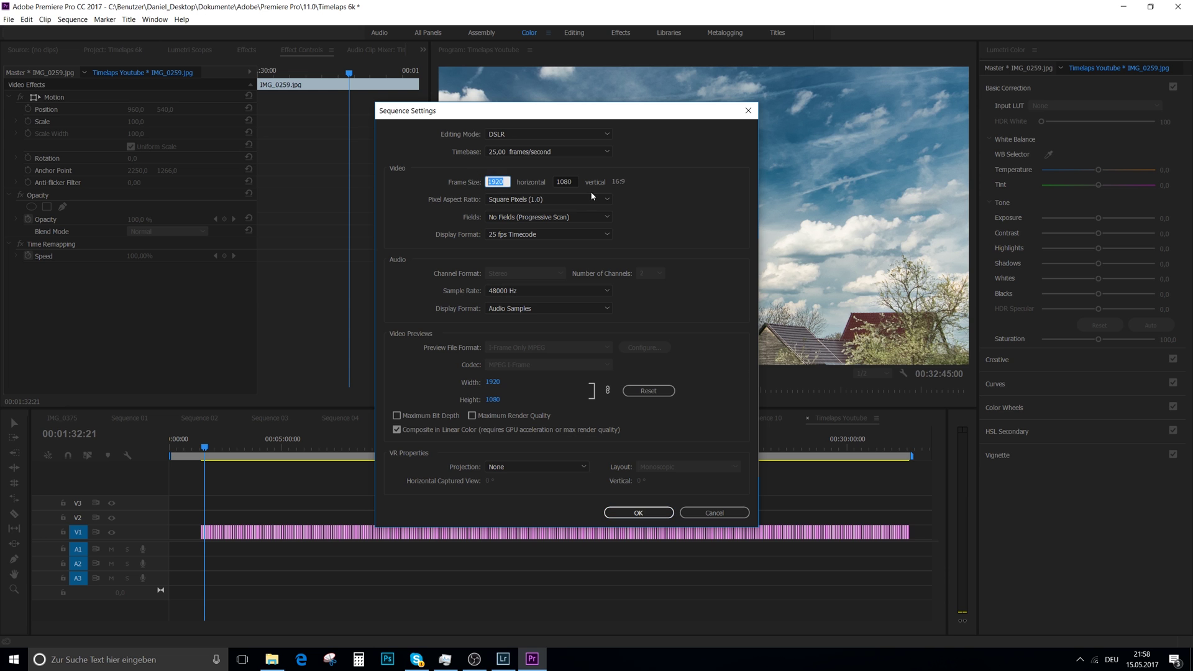
Switch to File Explorer and look up the pixel dimensions of IMG_0154 in its file properties
click(271, 658)
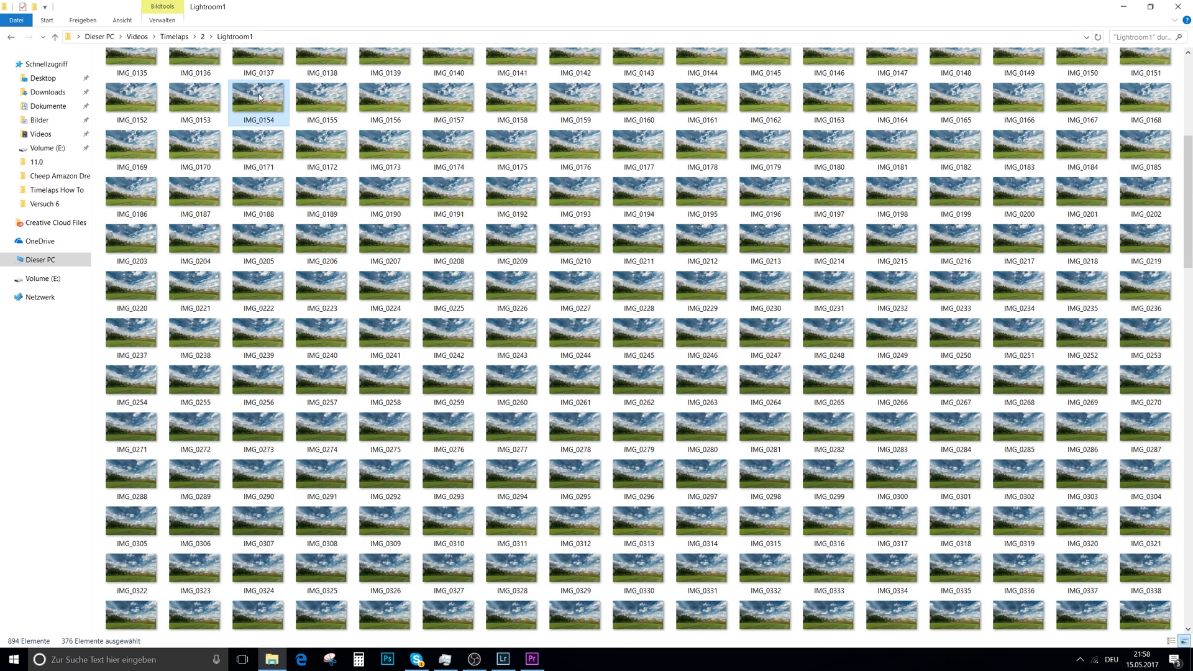
click(260, 97)
key(shift+F10)
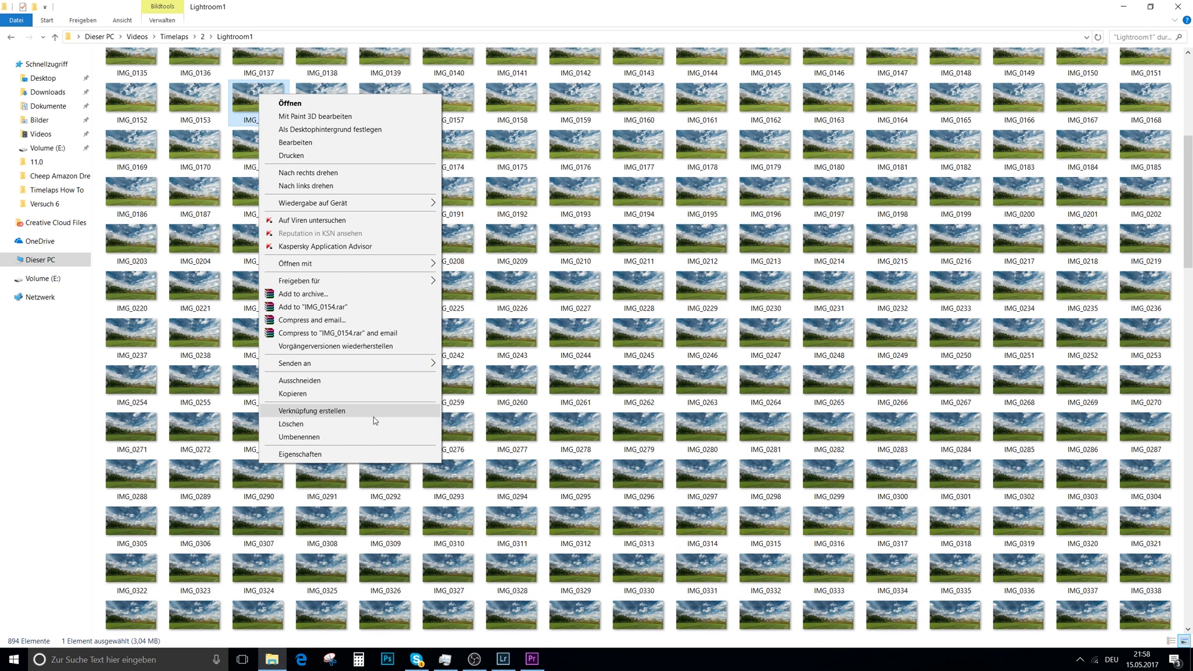
click(363, 450)
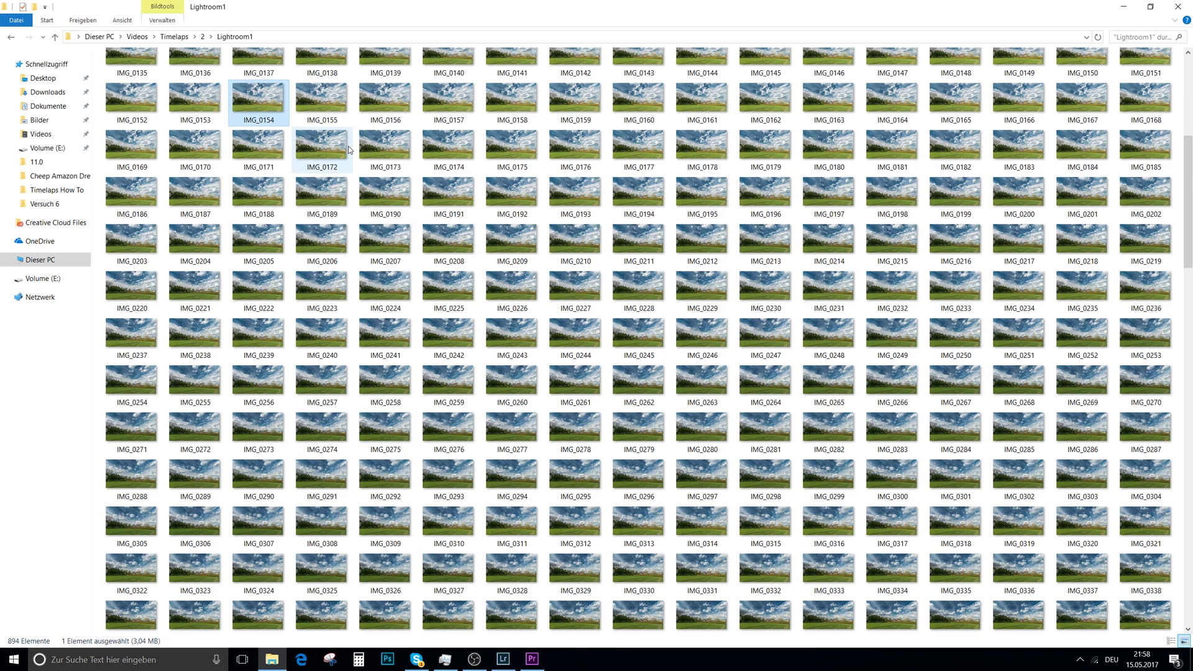
click(348, 121)
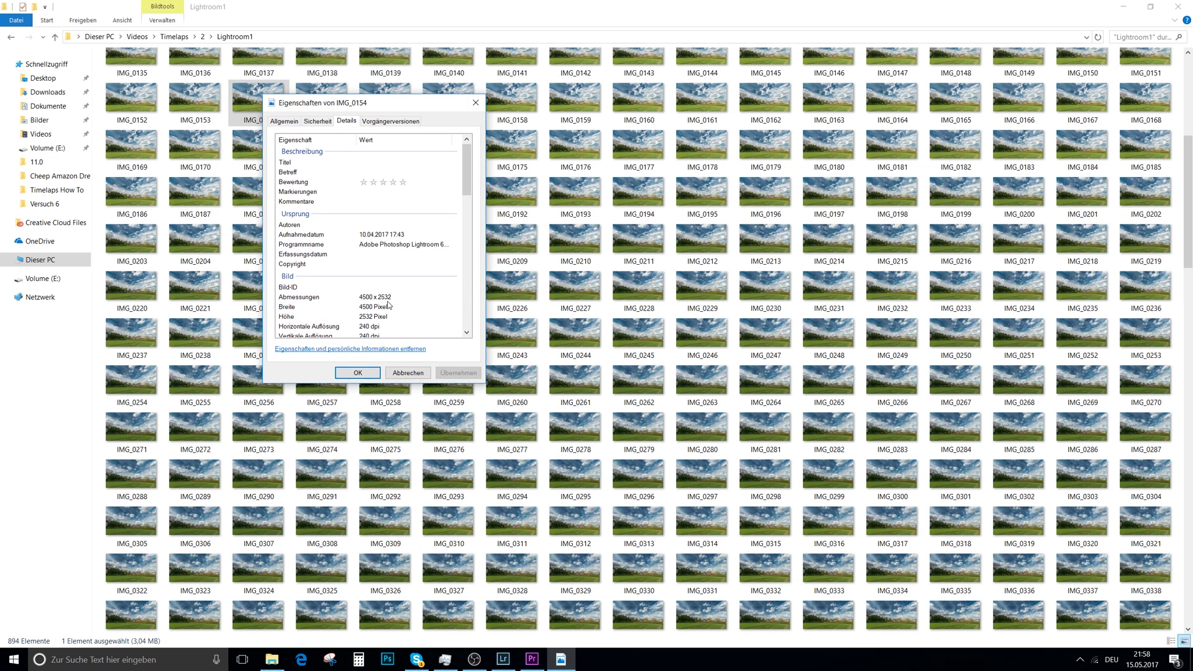
Switch back to Premiere Pro, set the sequence frame size to 4500 by 2532, and accept deleting the preview files
key(alt+Tab)
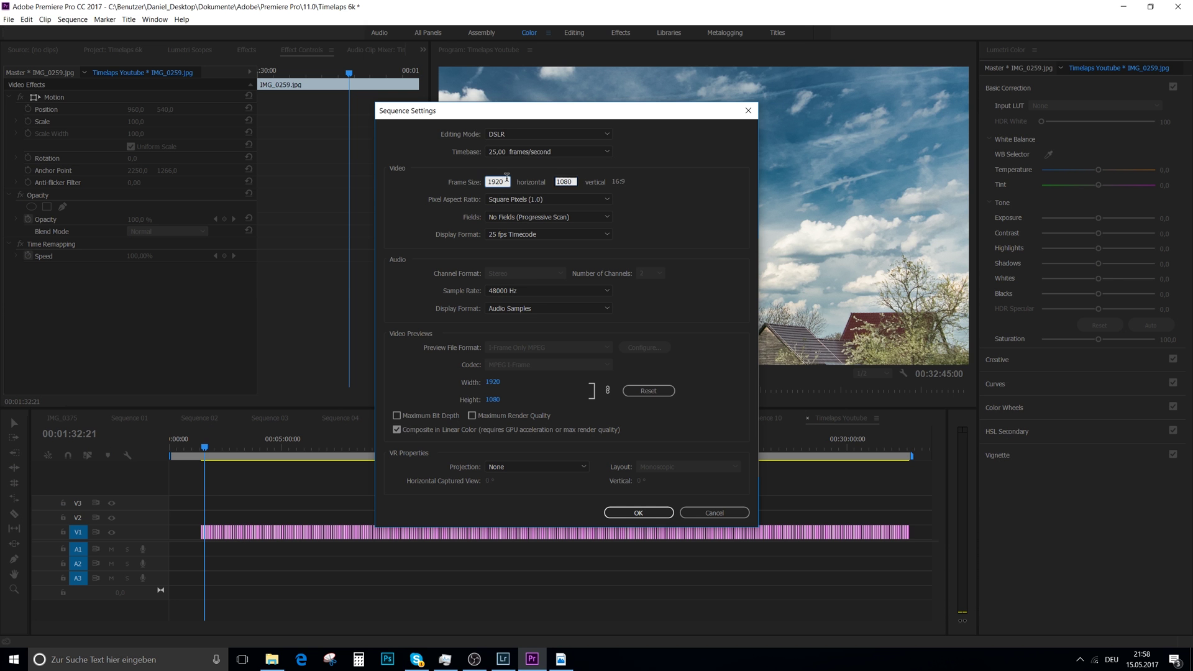
click(507, 181)
text(4500)
key(Tab)
text(25)
click(638, 512)
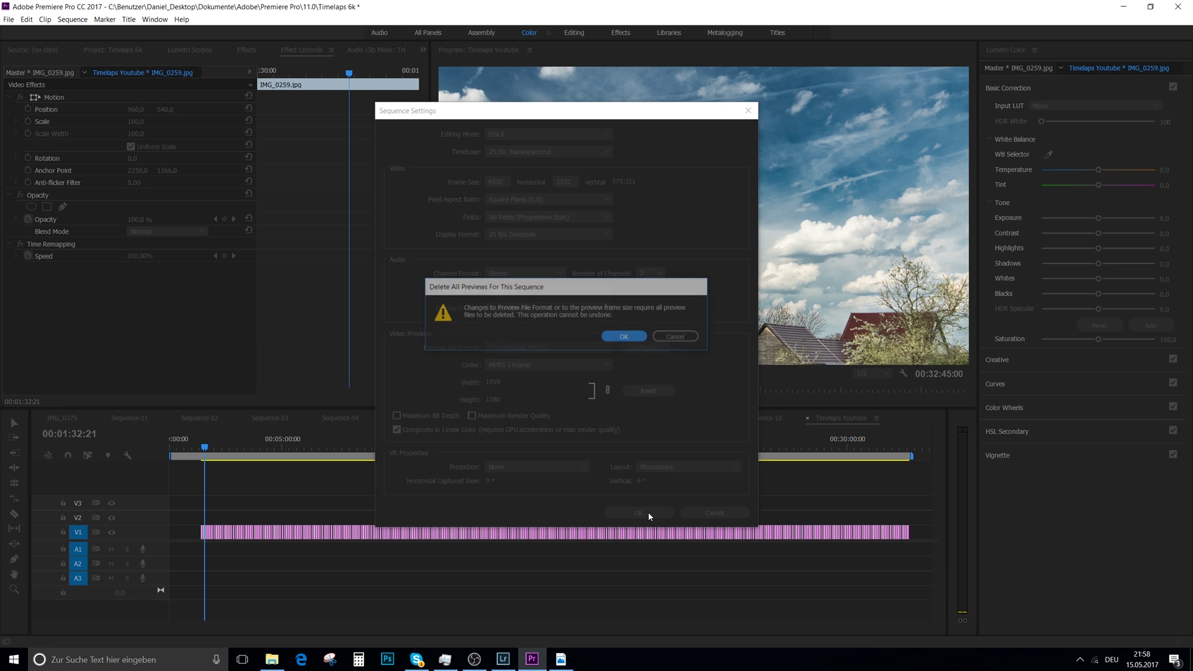
click(621, 339)
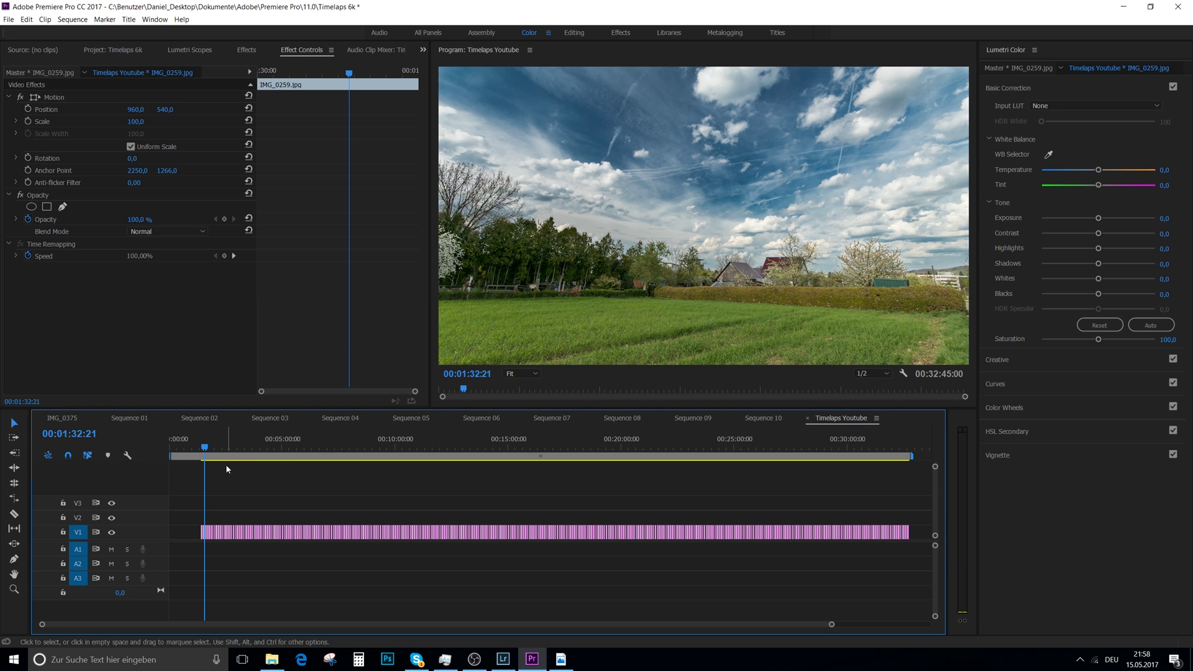
Move all photos ahead of IMG_0016, ending with IMG_0391, behind the remaining photos on V1 and preview the new beginning
drag(207, 453, 451, 461)
drag(832, 624, 503, 606)
drag(584, 463, 648, 491)
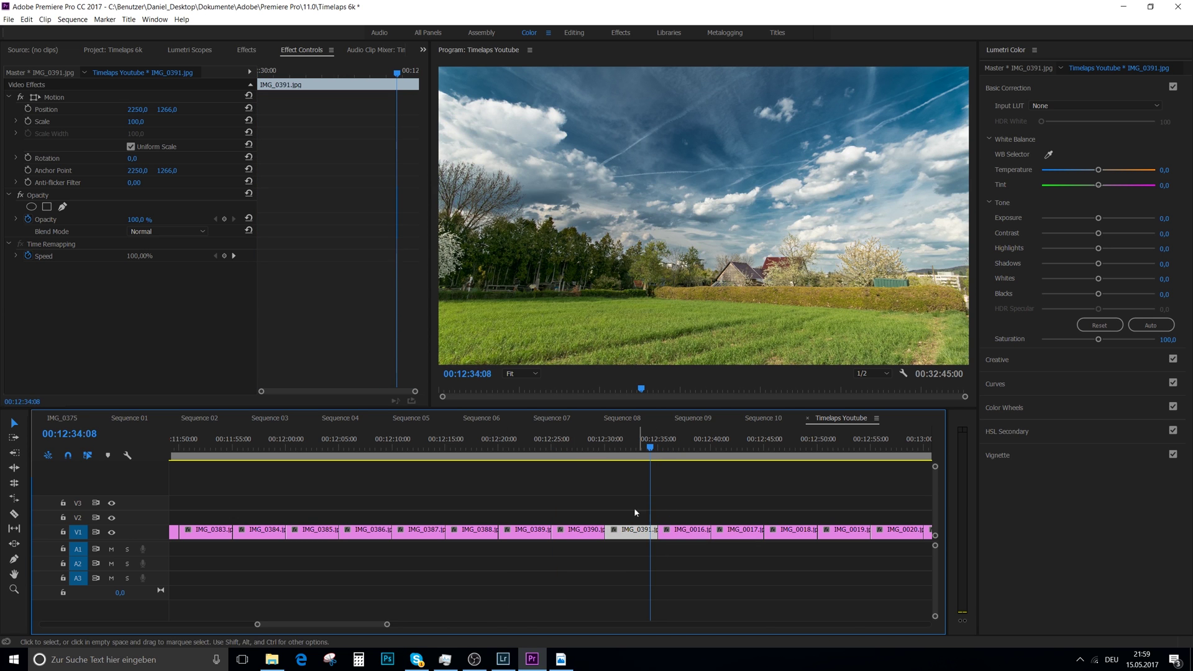
drag(386, 624, 463, 623)
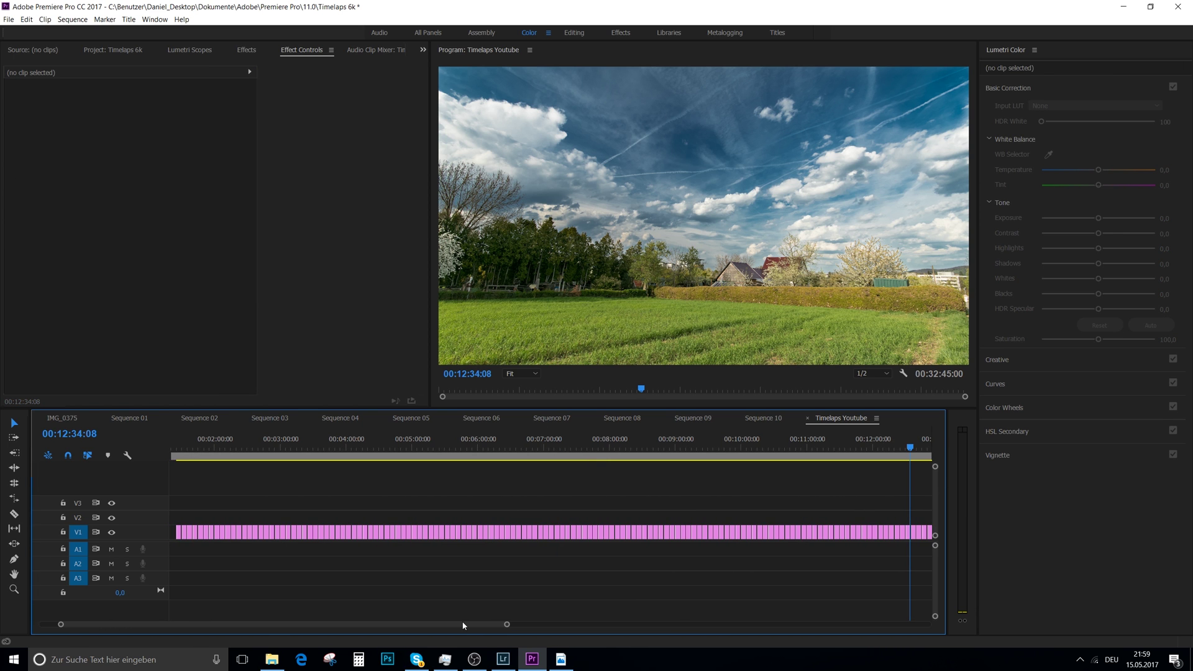
drag(907, 525, 178, 555)
drag(506, 625, 857, 631)
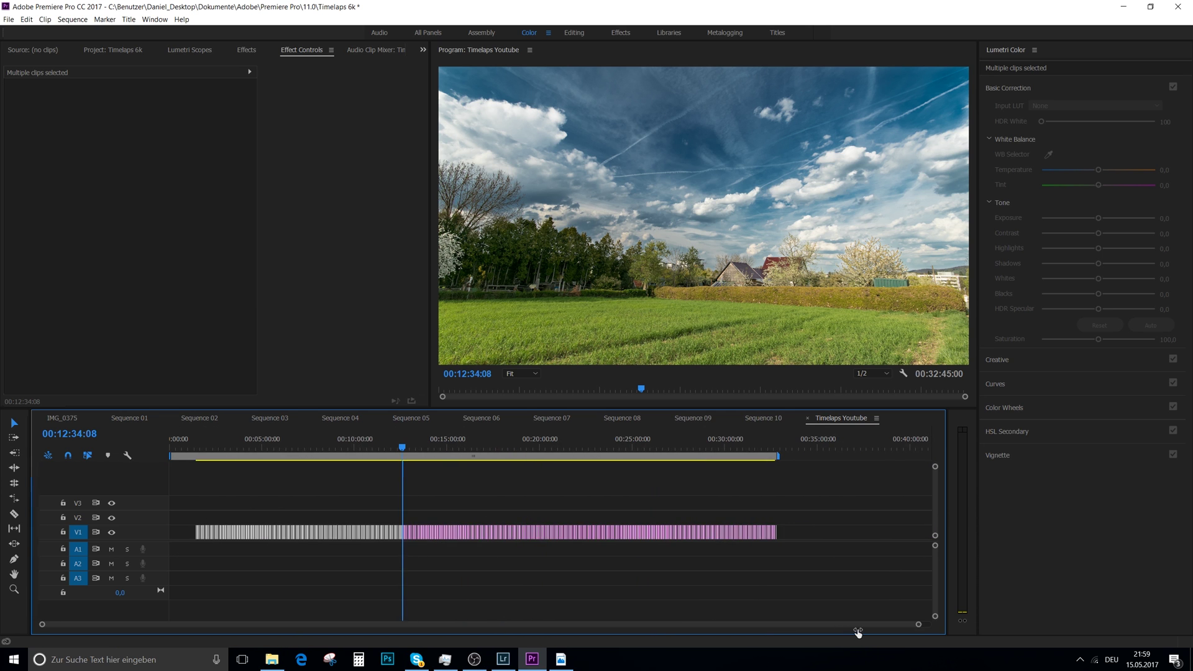
drag(346, 542, 826, 543)
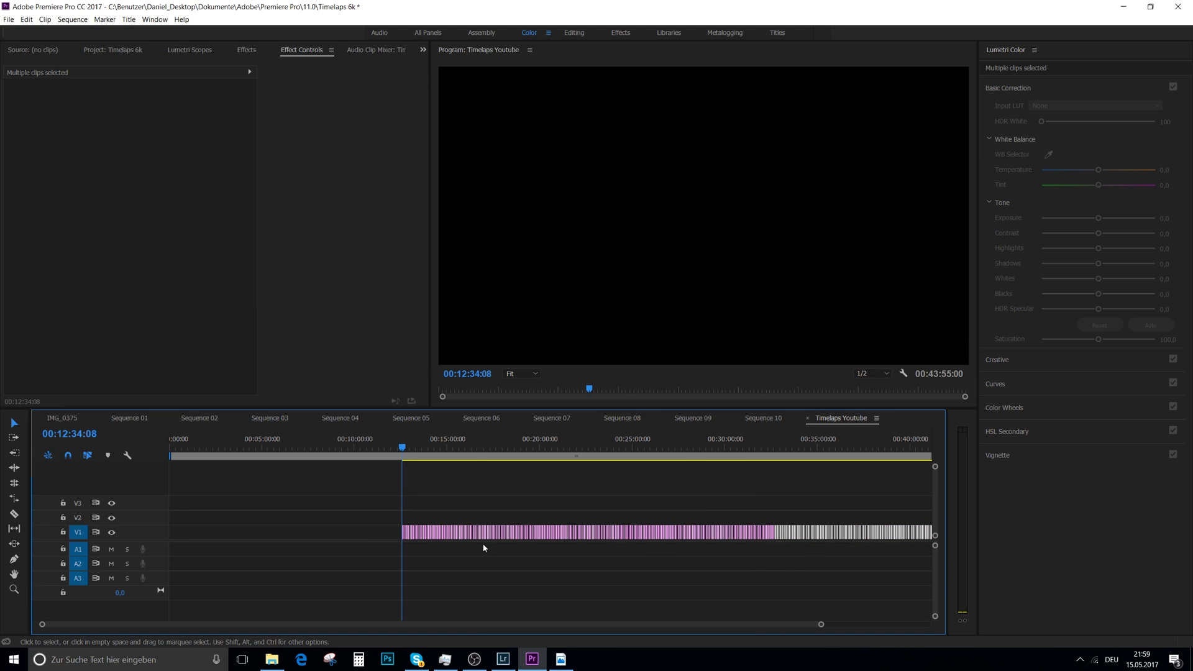
click(405, 448)
drag(408, 451, 411, 448)
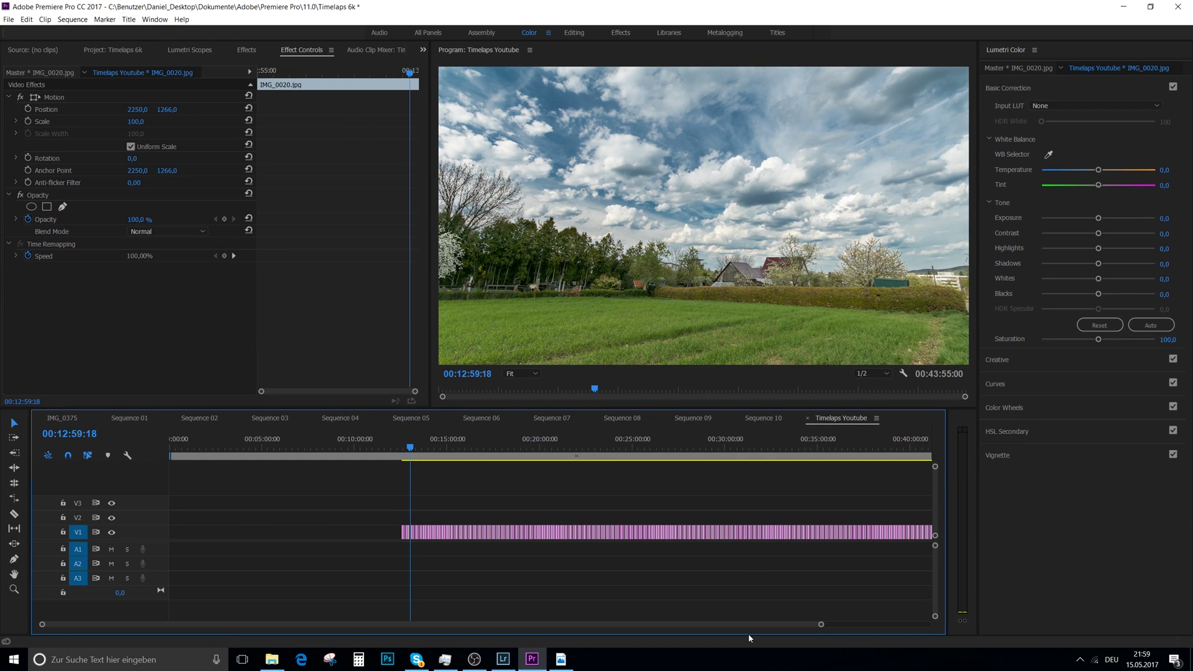
Set the duration of all photos on V1 to one frame, with ripple edit shifting the trailing clips
drag(754, 629, 828, 629)
drag(849, 499, 274, 544)
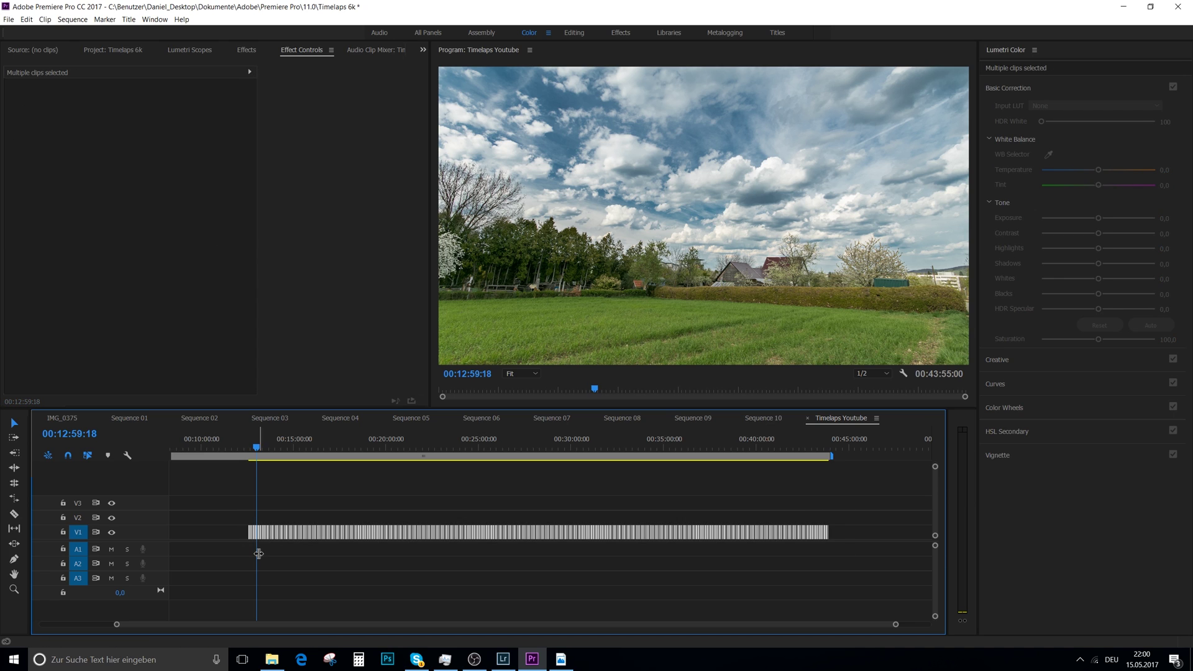
right_click(293, 536)
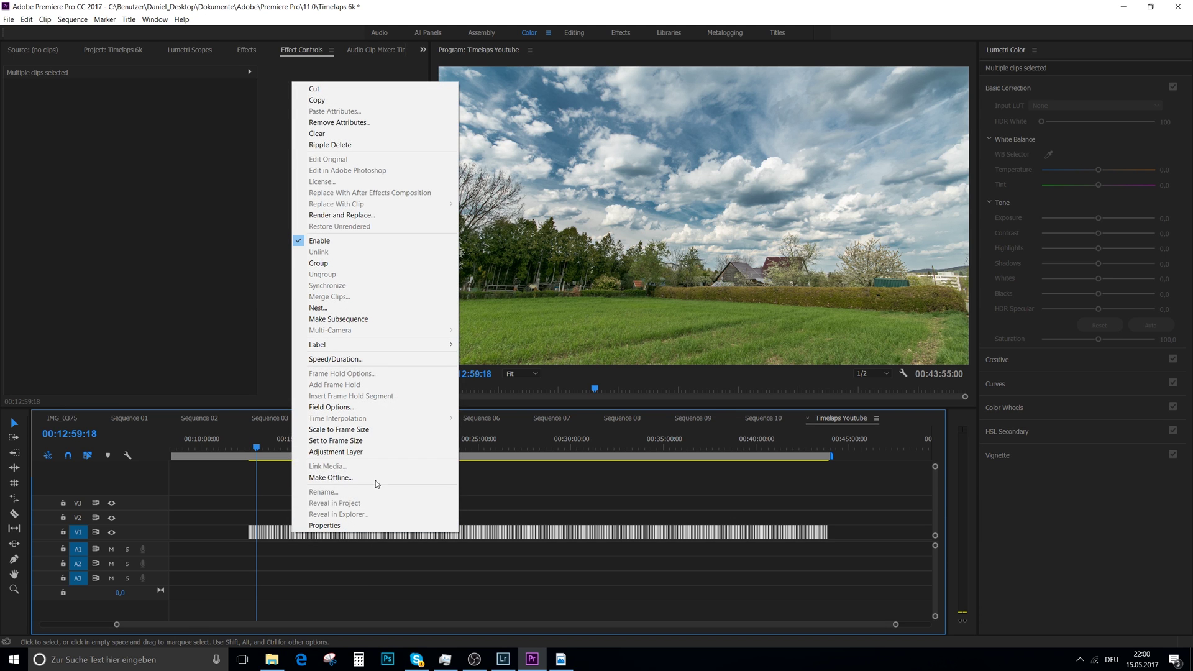
click(372, 360)
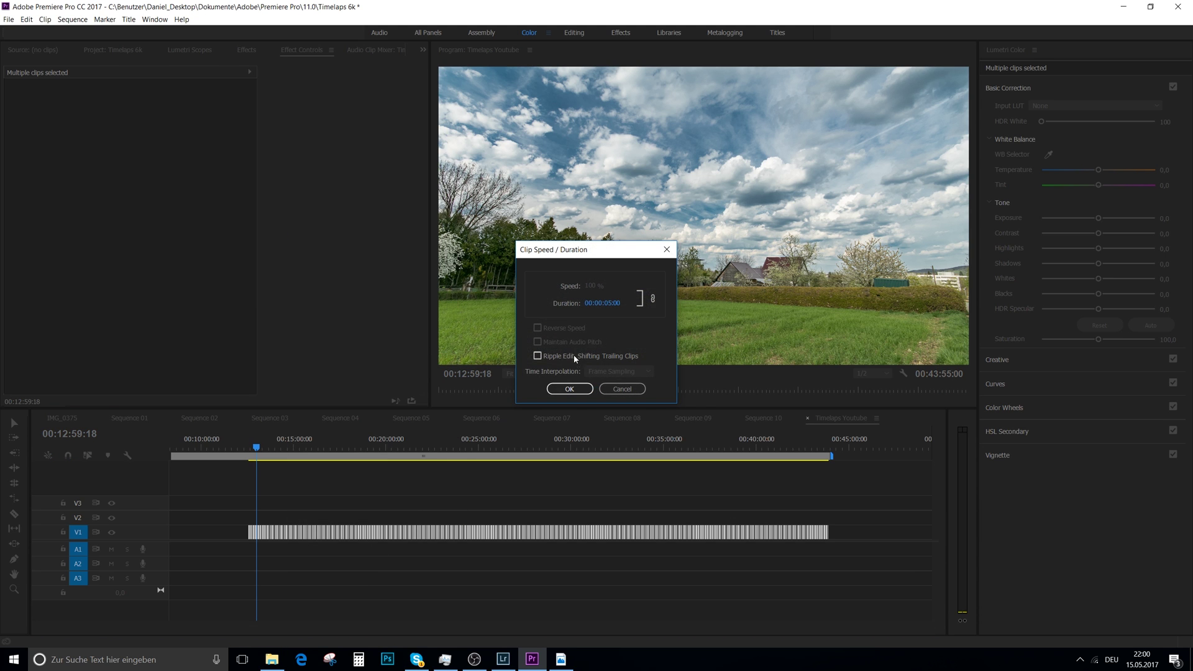
click(612, 303)
click(574, 356)
click(569, 389)
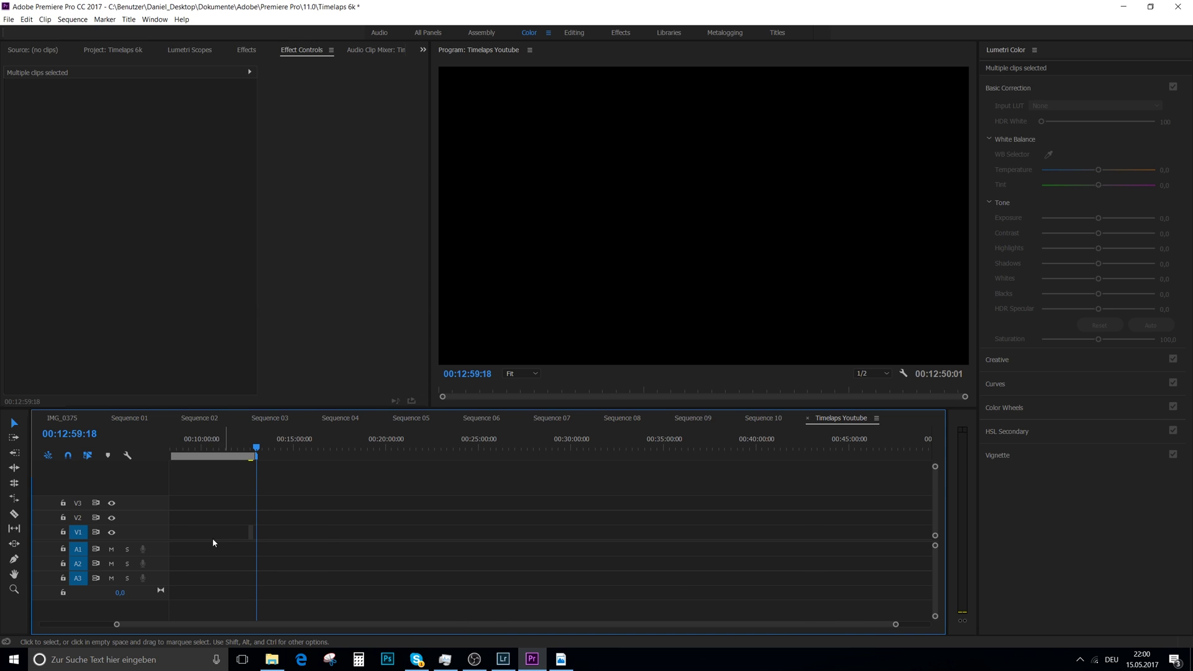
Delete the empty gap before the shortened photos on V1 and move the playhead onto them
click(236, 512)
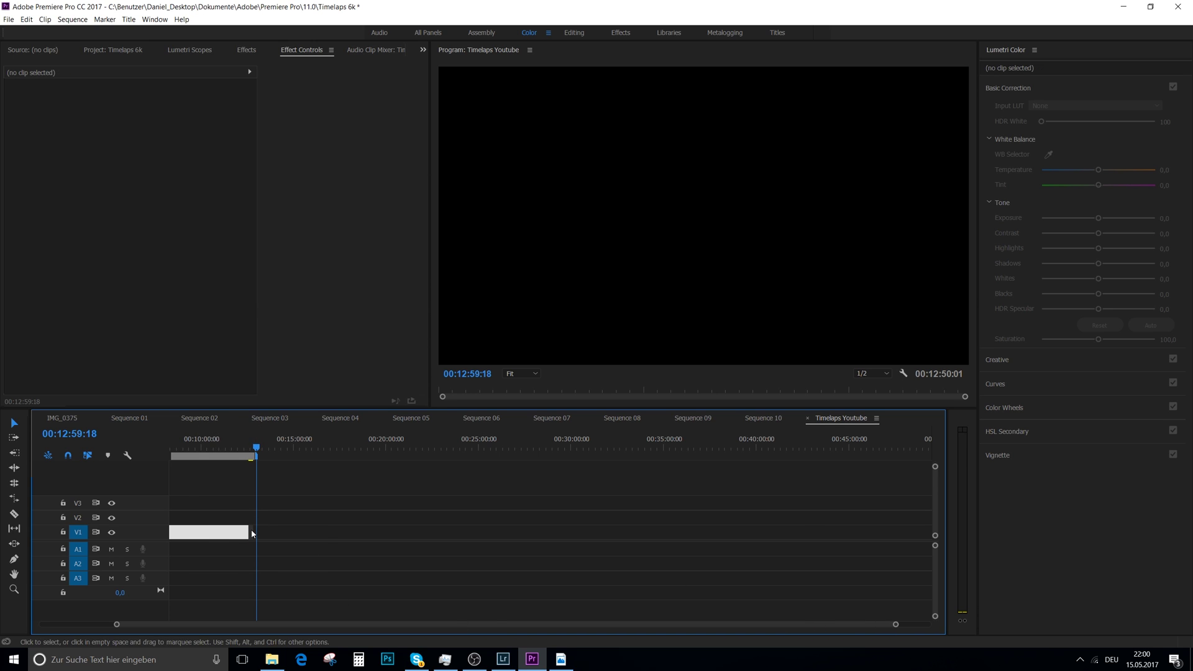
drag(852, 625, 518, 631)
click(173, 441)
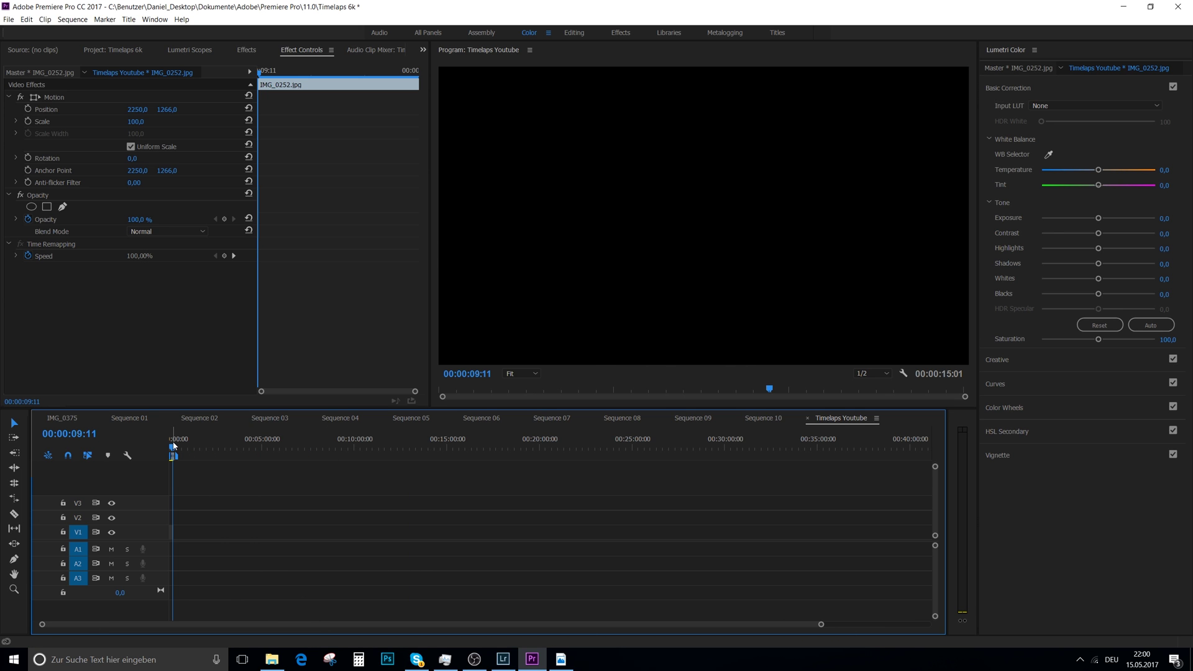
Scrub through the one-frame photos on V1 to preview the time-lapse motion in the Timelaps Youtube sequence
drag(822, 626, 426, 614)
drag(448, 460, 197, 457)
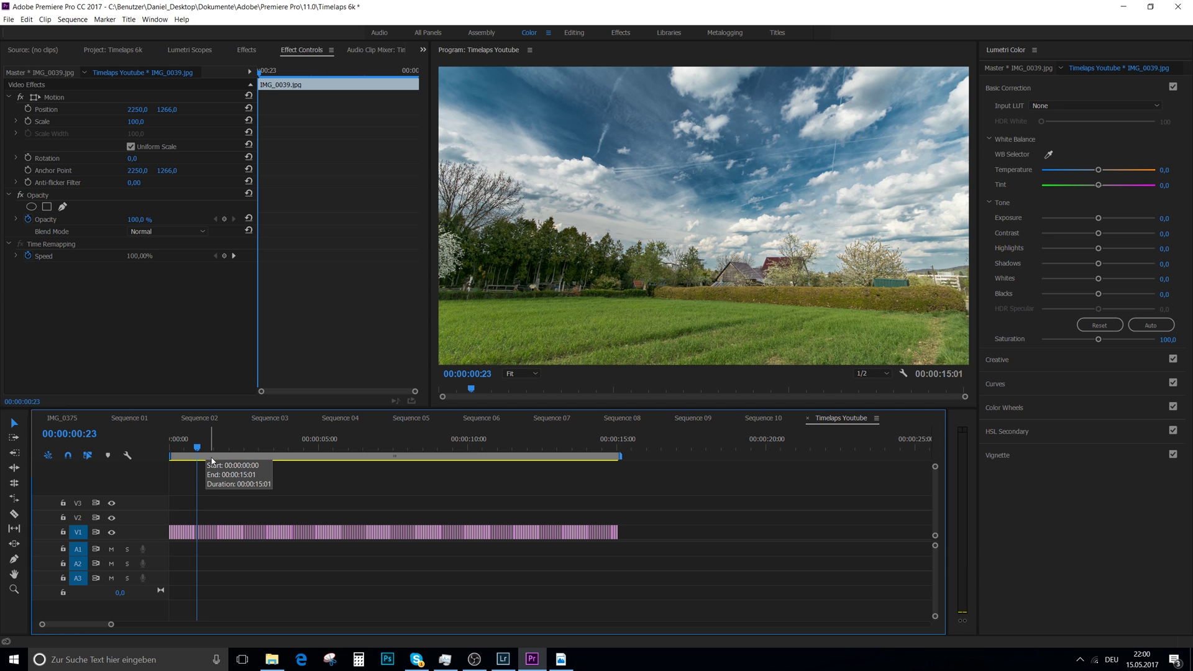
drag(197, 449, 377, 455)
click(488, 480)
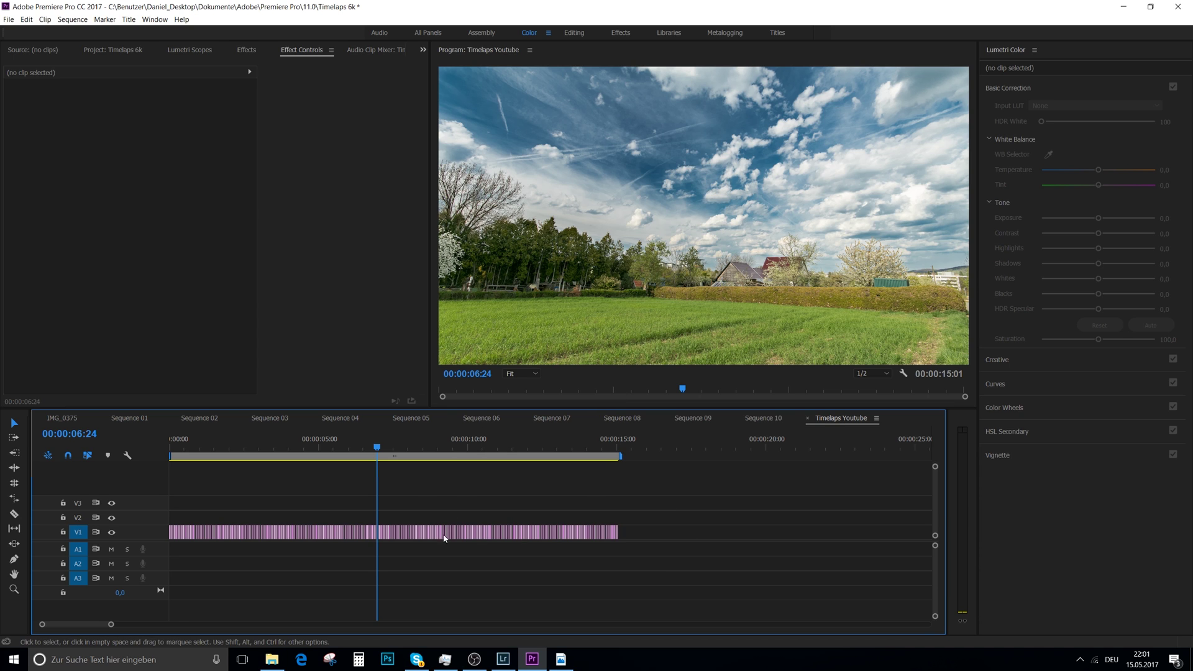
drag(685, 555, 351, 523)
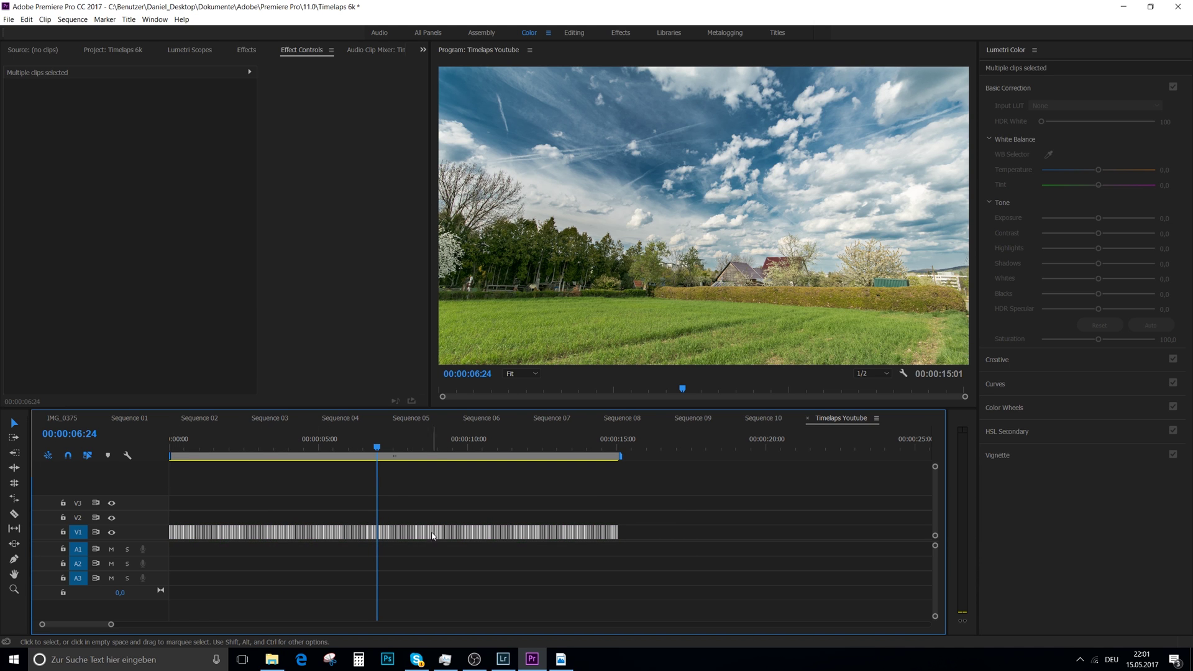
click(710, 591)
click(591, 537)
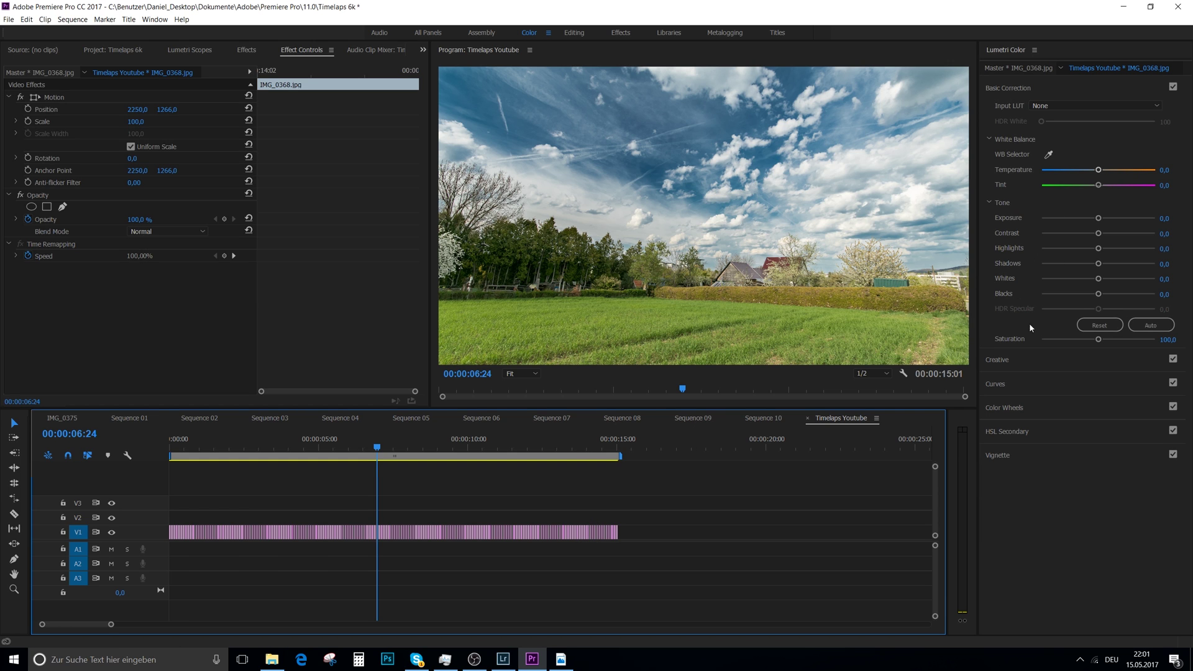
drag(714, 510, 294, 593)
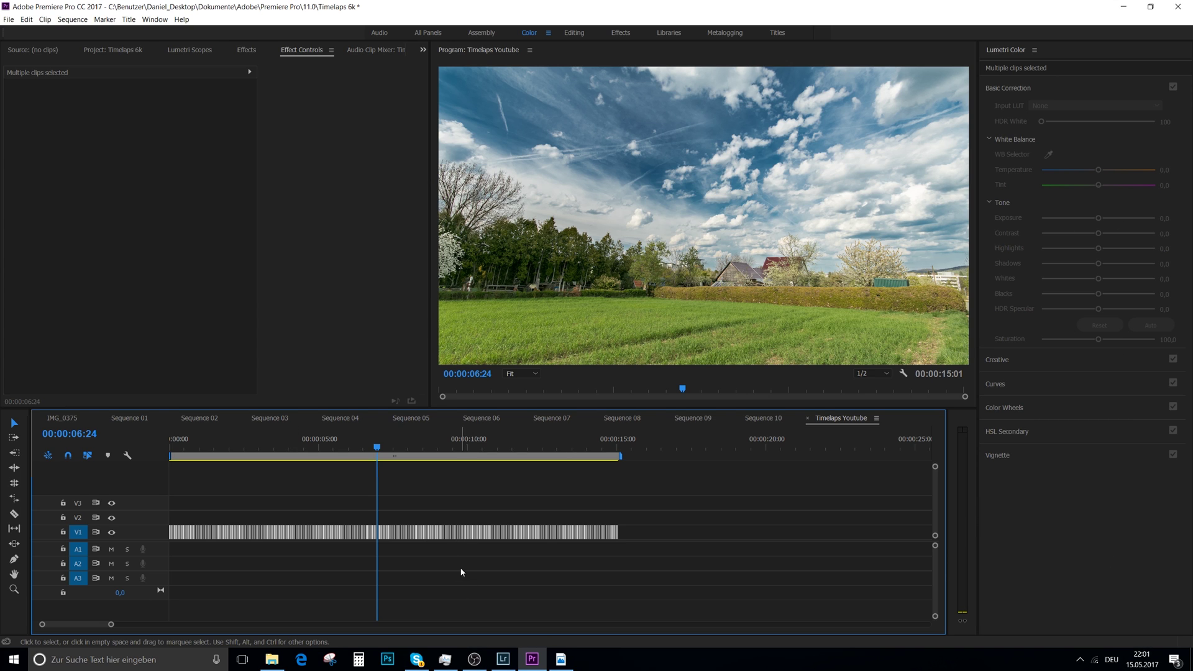
click(486, 536)
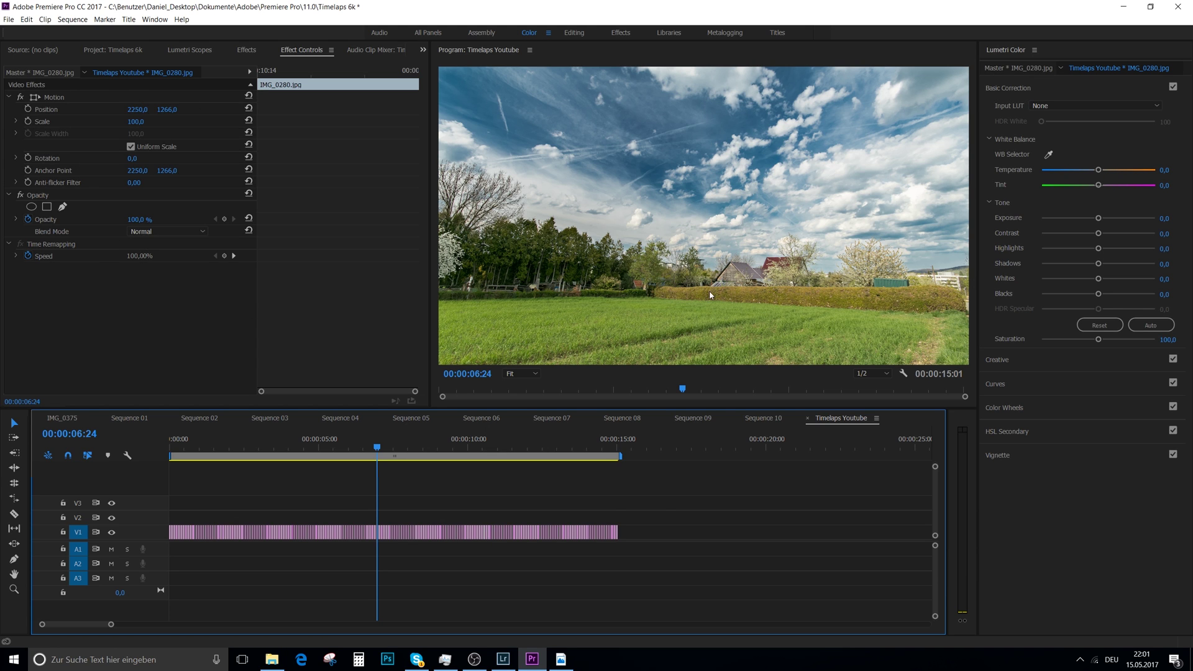
drag(658, 510, 169, 609)
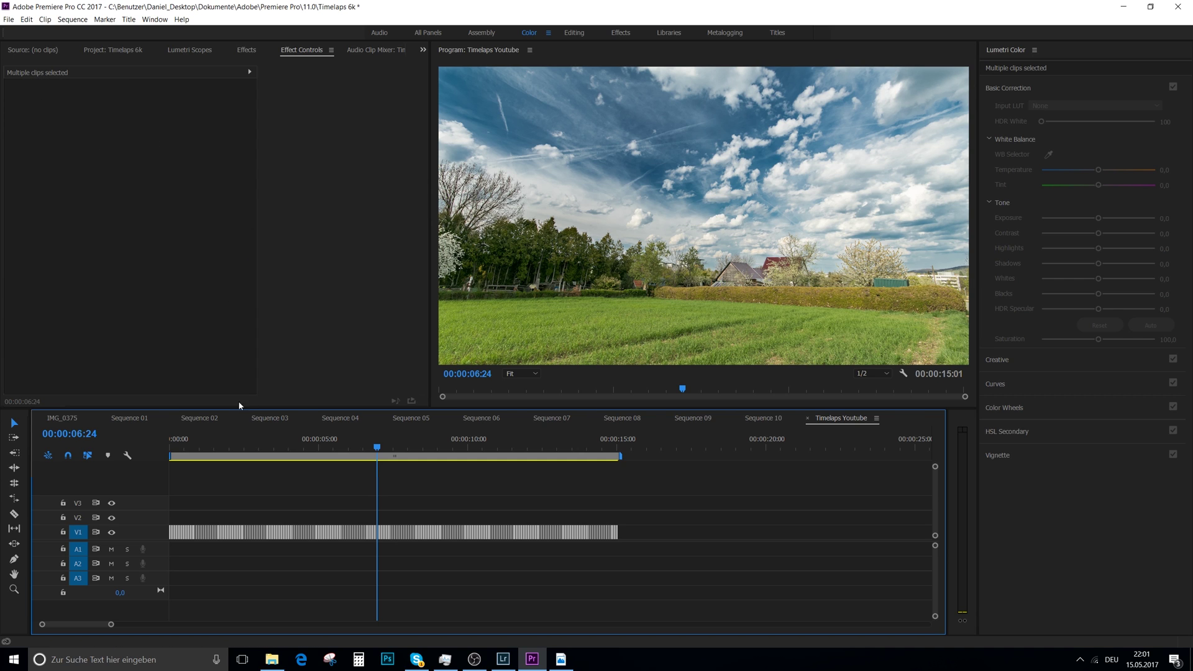
Switch to Sequence 01 and place the Timelaps Youtube sequence on V1 at 00:01:37:00, behind Sequence 10
click(125, 421)
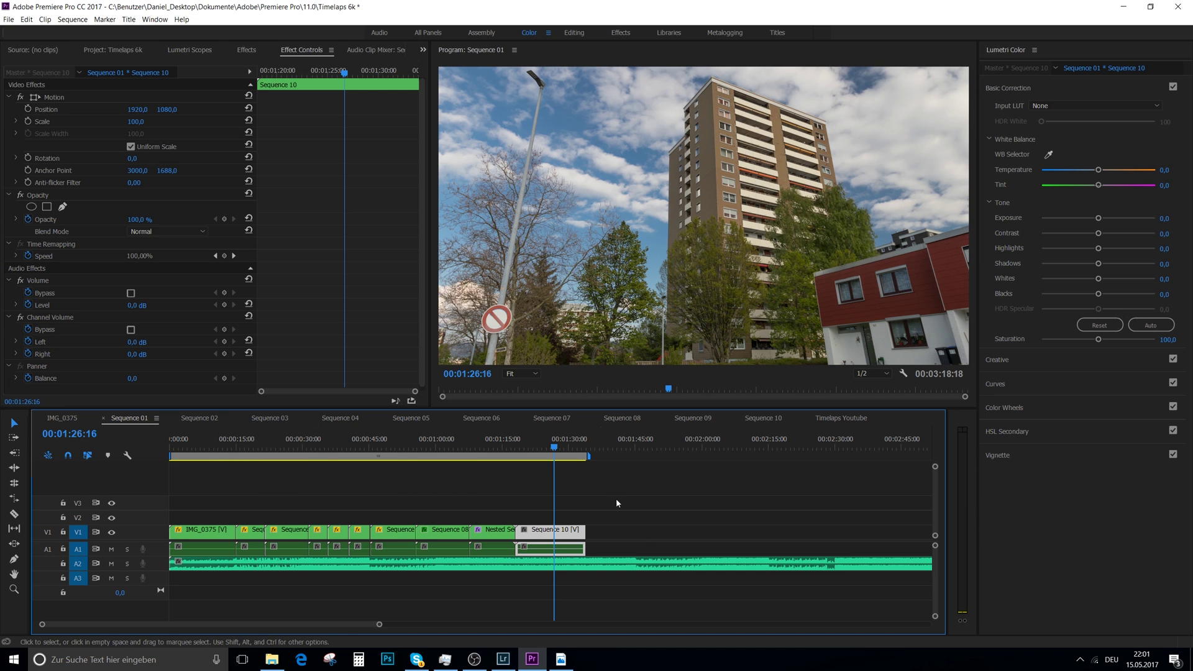
click(602, 437)
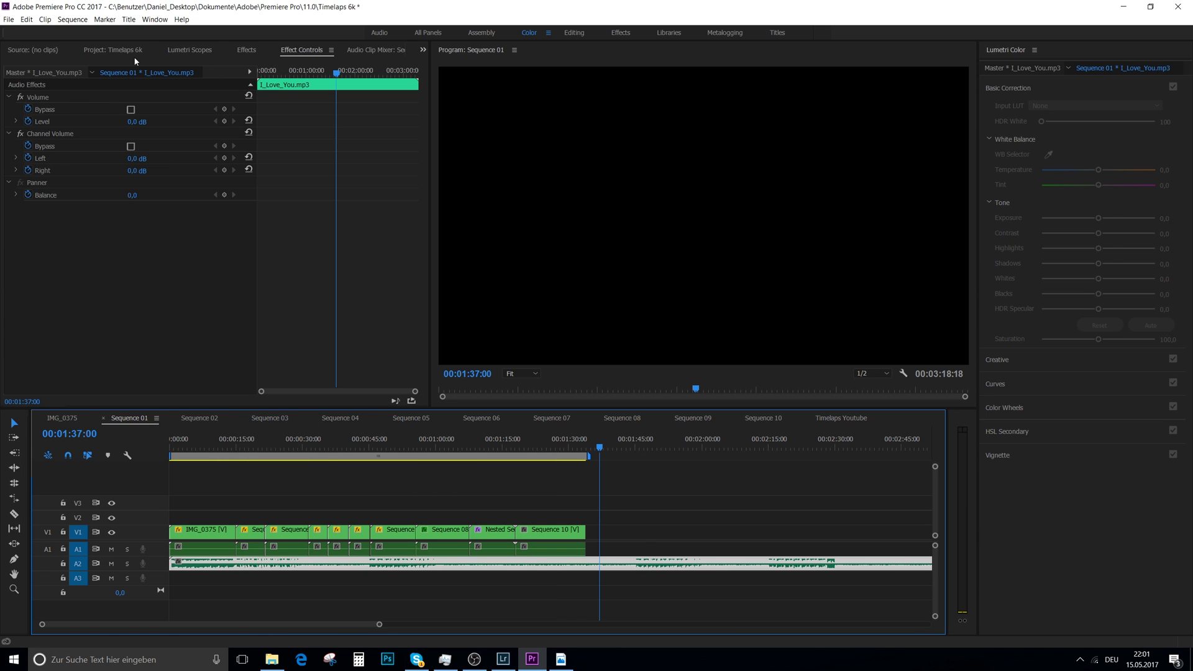
click(114, 49)
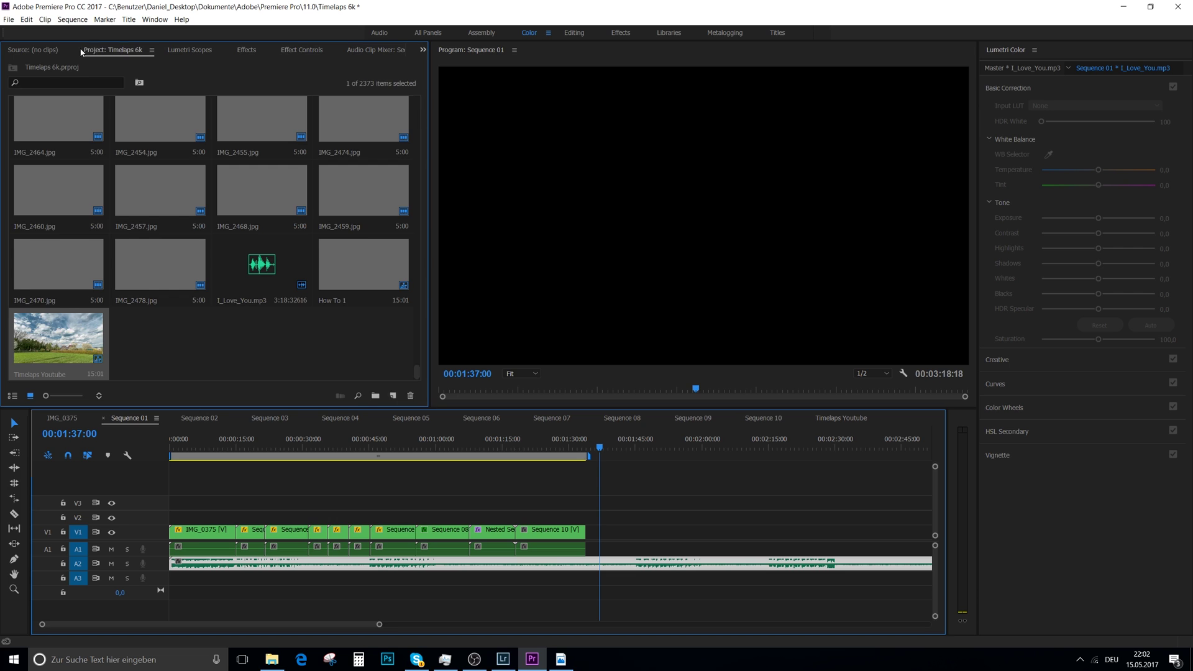
click(91, 80)
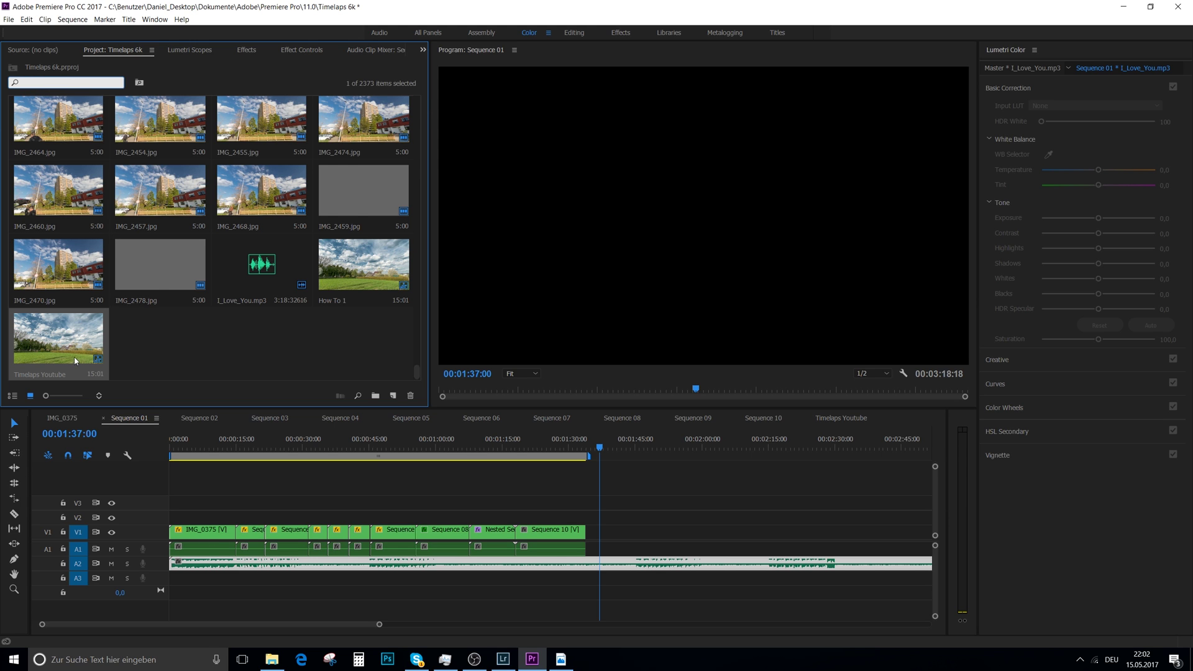
drag(85, 356, 609, 533)
click(618, 441)
click(748, 514)
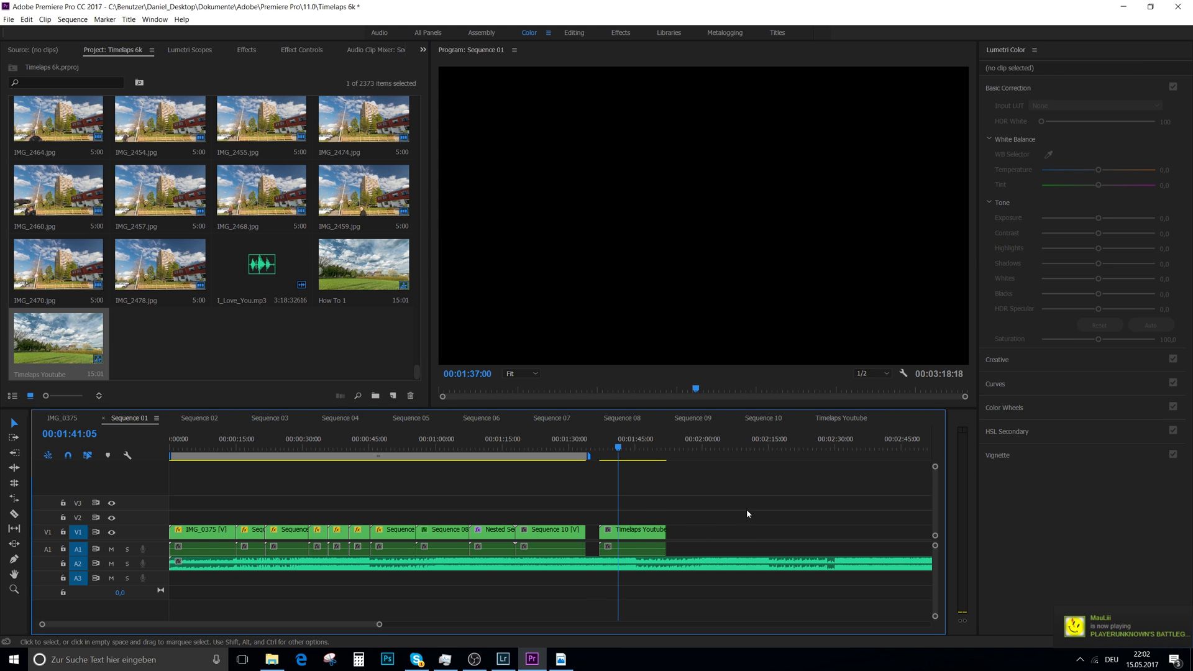
Set the scale of the Timelaps Youtube clip to 87 so it fills the frame
click(654, 540)
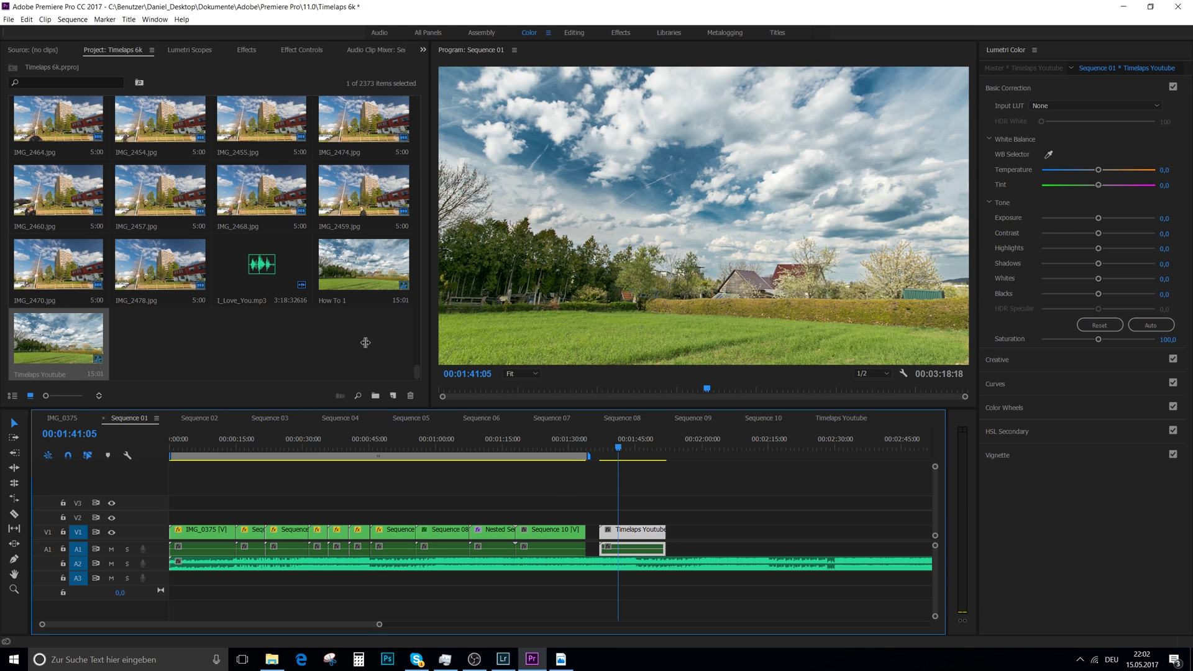
click(247, 50)
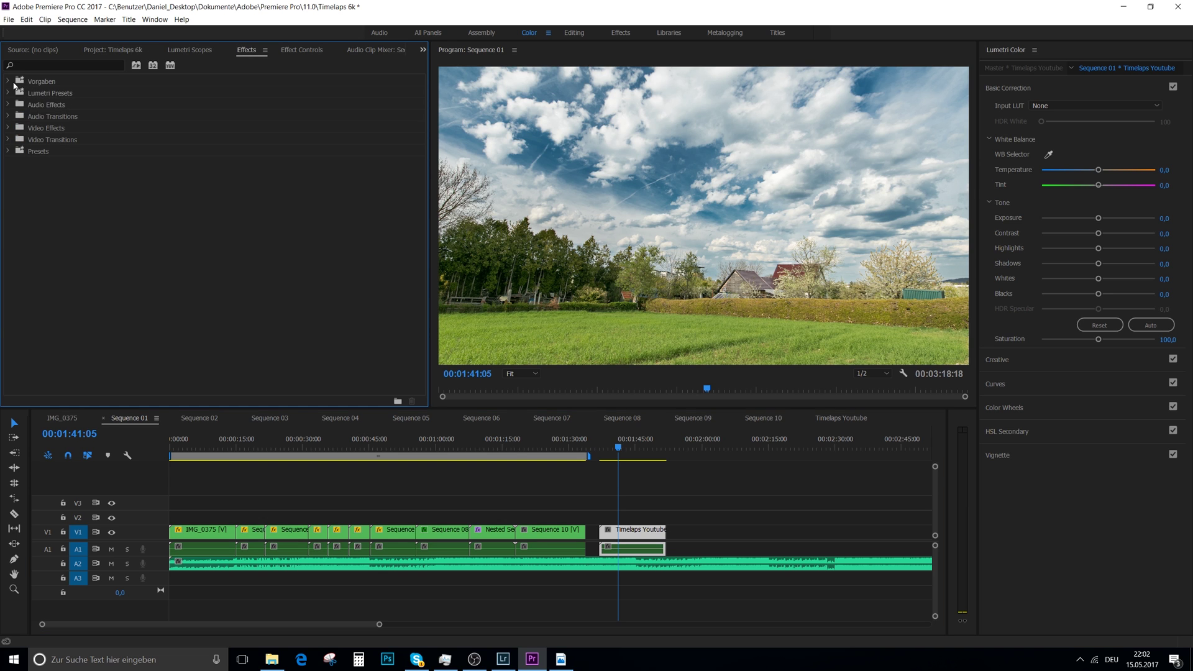
click(290, 51)
mouse_move(145, 116)
mouse_down()
mouse_move(93, 116)
mouse_move(152, 121)
mouse_up()
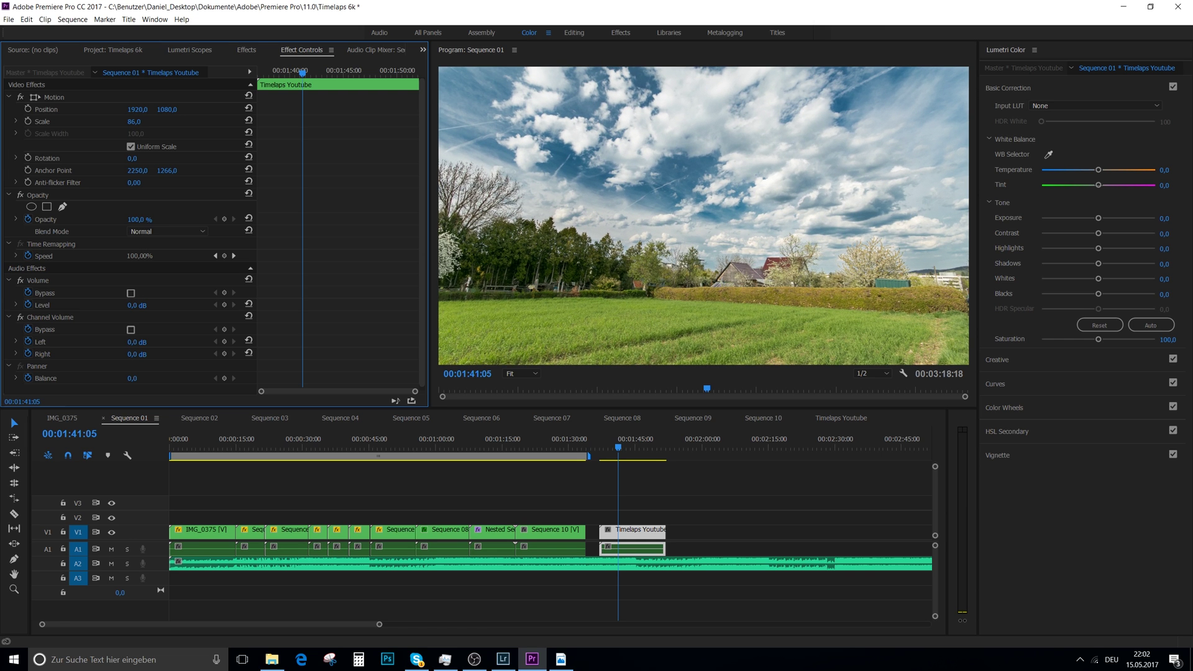
click(143, 118)
text(87)
key(Return)
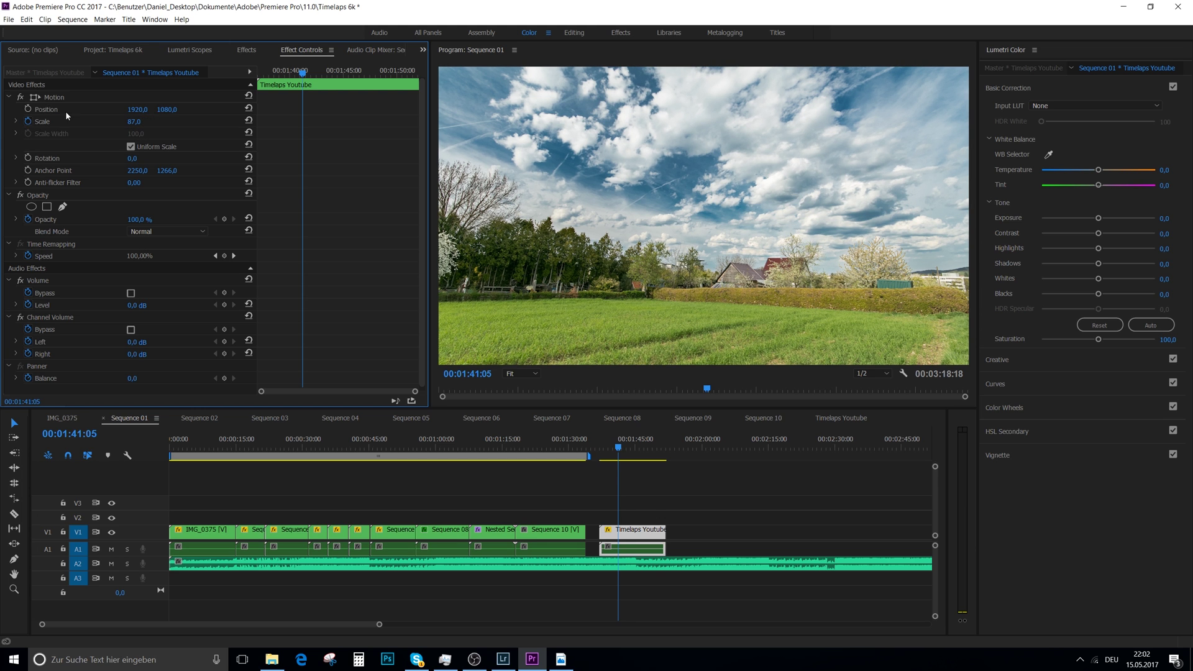
Animate the Timelaps Youtube clip's scale with keyframes from 87 at the clip's start to 100 at its end
click(27, 121)
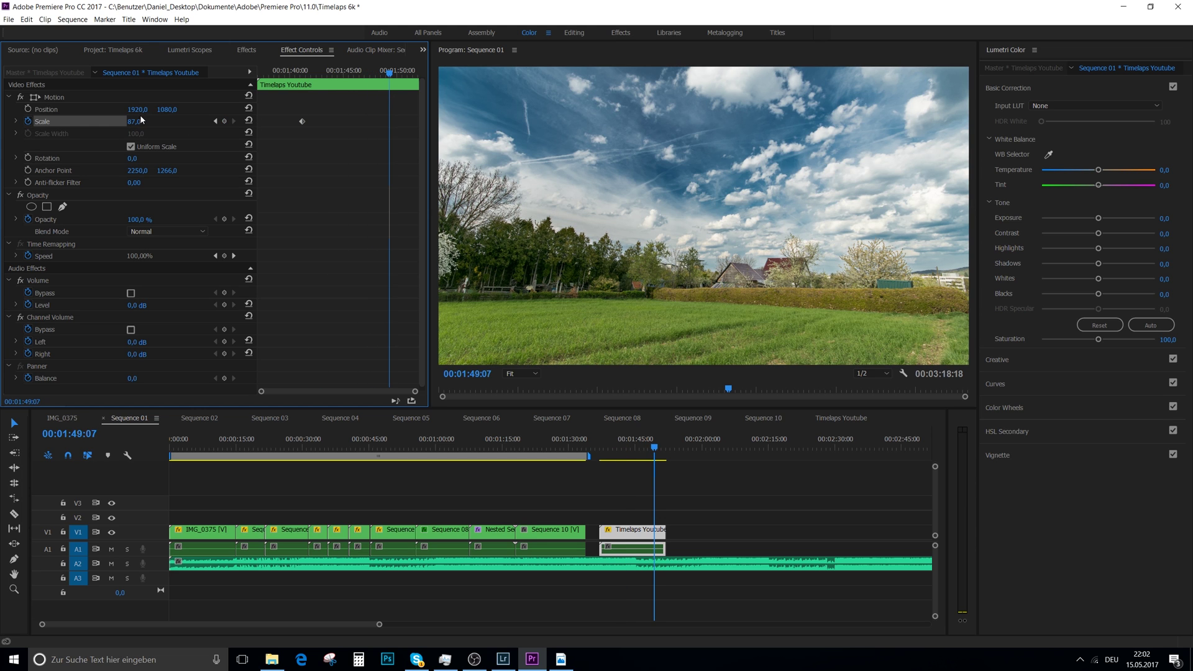
click(142, 120)
text(100)
key(Return)
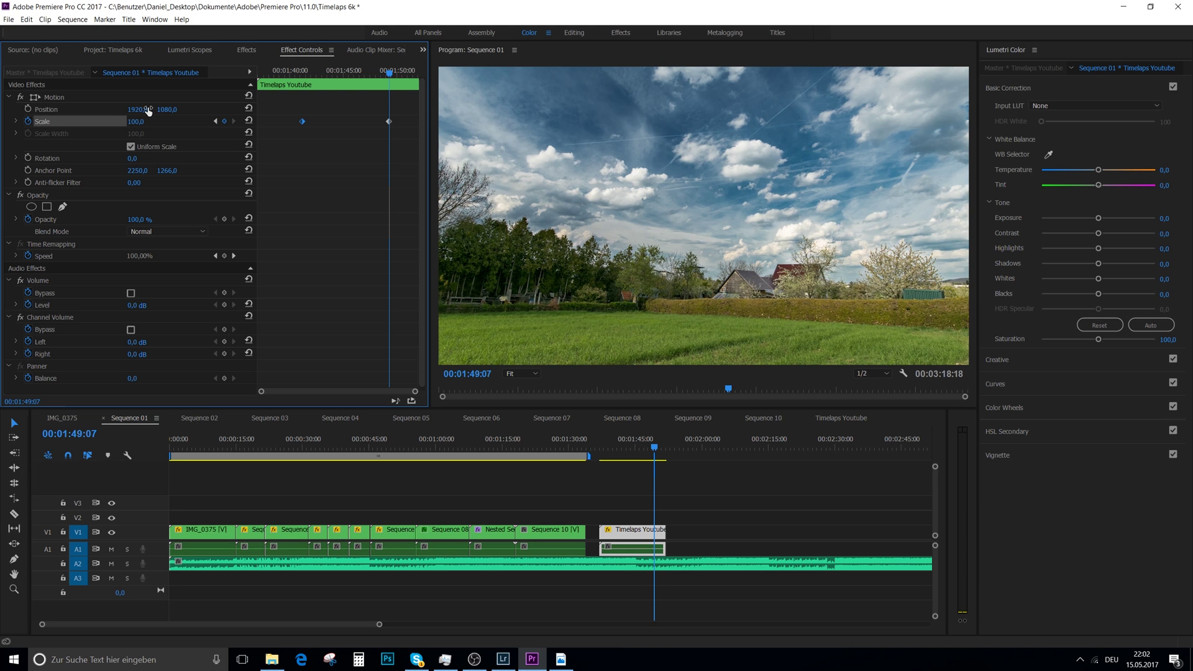
drag(307, 120, 213, 118)
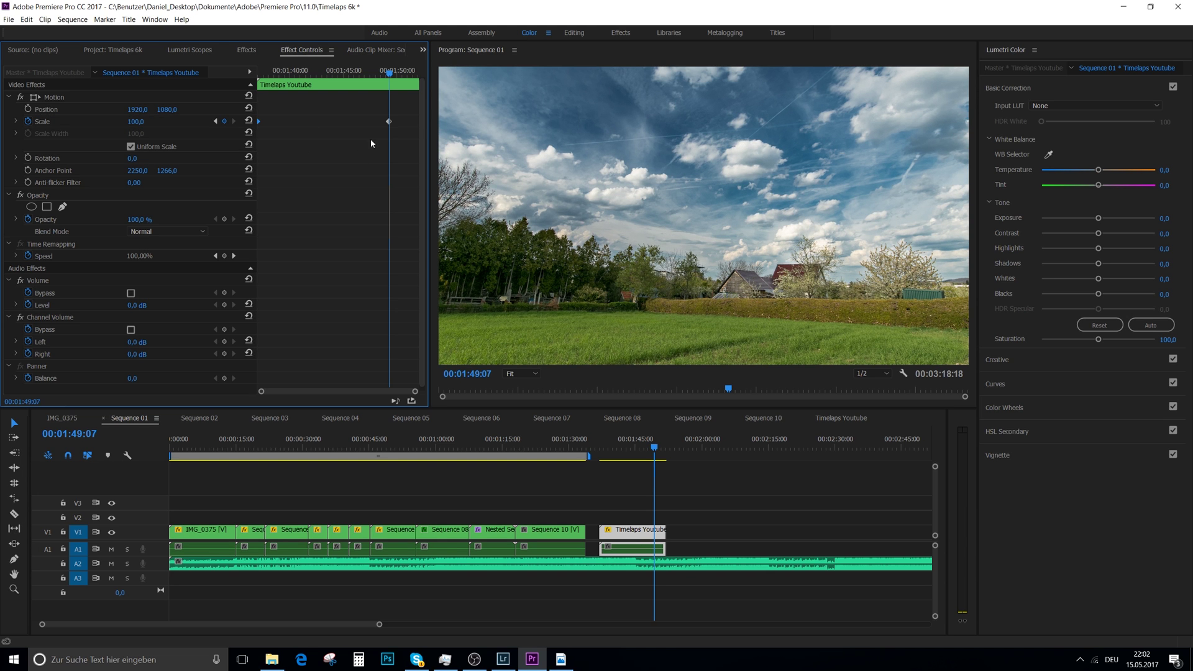
Play and scrub through the Timelaps Youtube clip to preview its zoom animation
click(609, 446)
key(space)
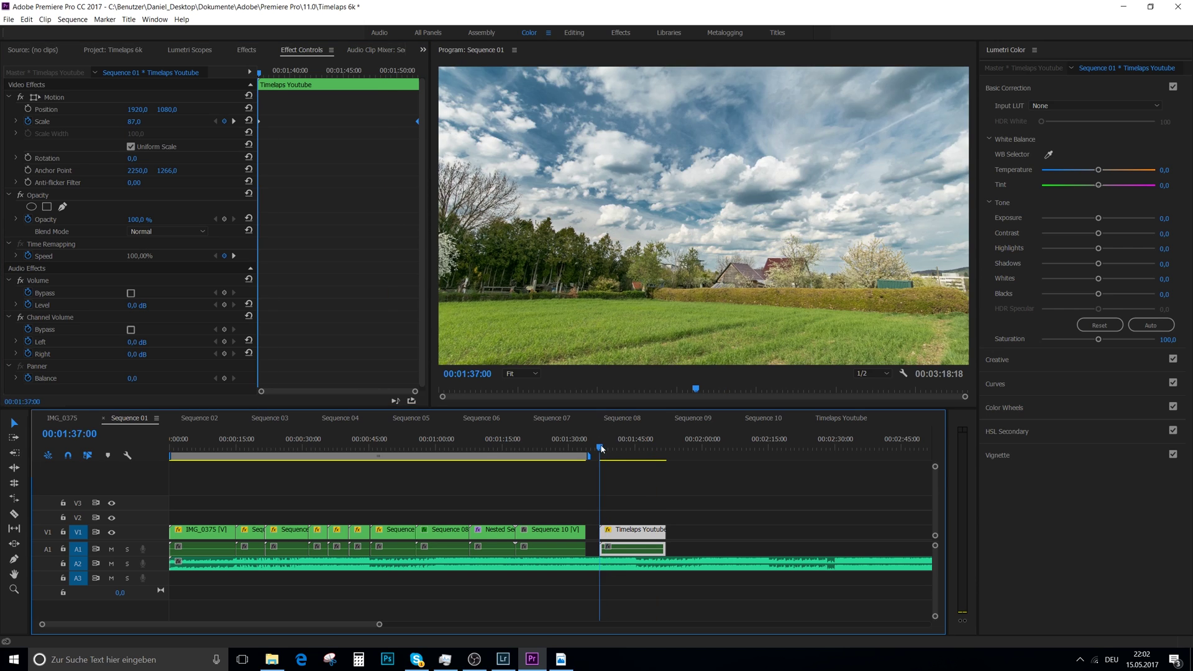
drag(616, 451, 646, 460)
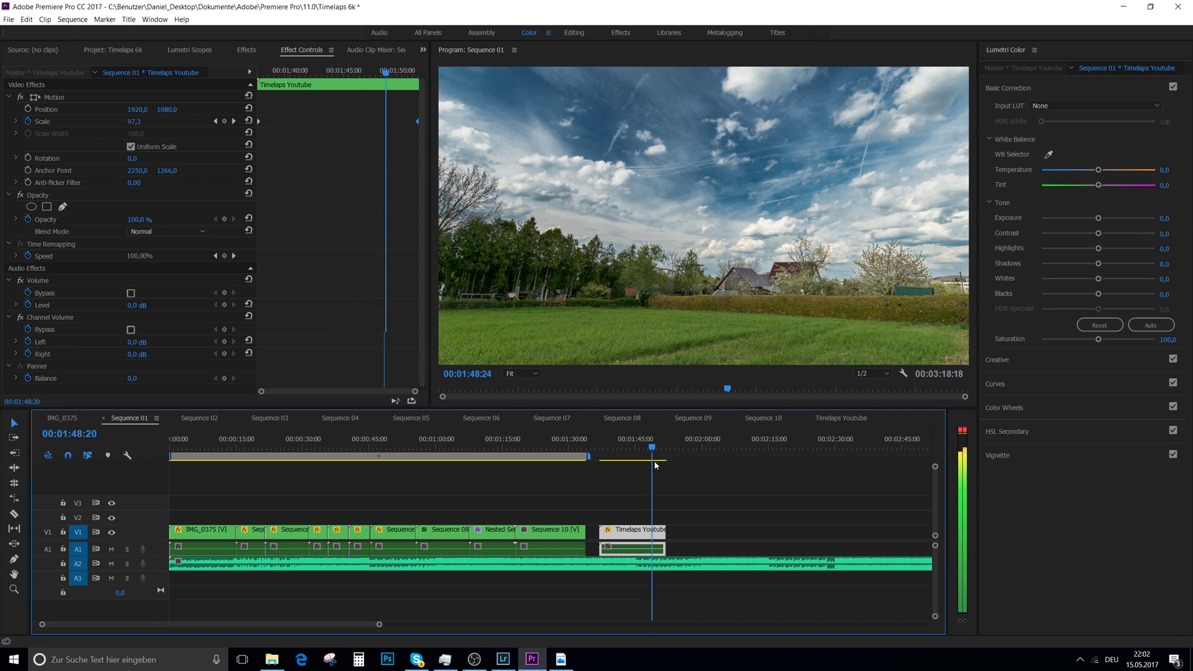
Try an exposure adjustment on the Timelaps Youtube clip and open the export settings for Sequence 01
mouse_move(1098, 218)
mouse_down()
mouse_move(1085, 220)
mouse_move(1118, 223)
mouse_move(1078, 222)
mouse_move(1100, 225)
mouse_up()
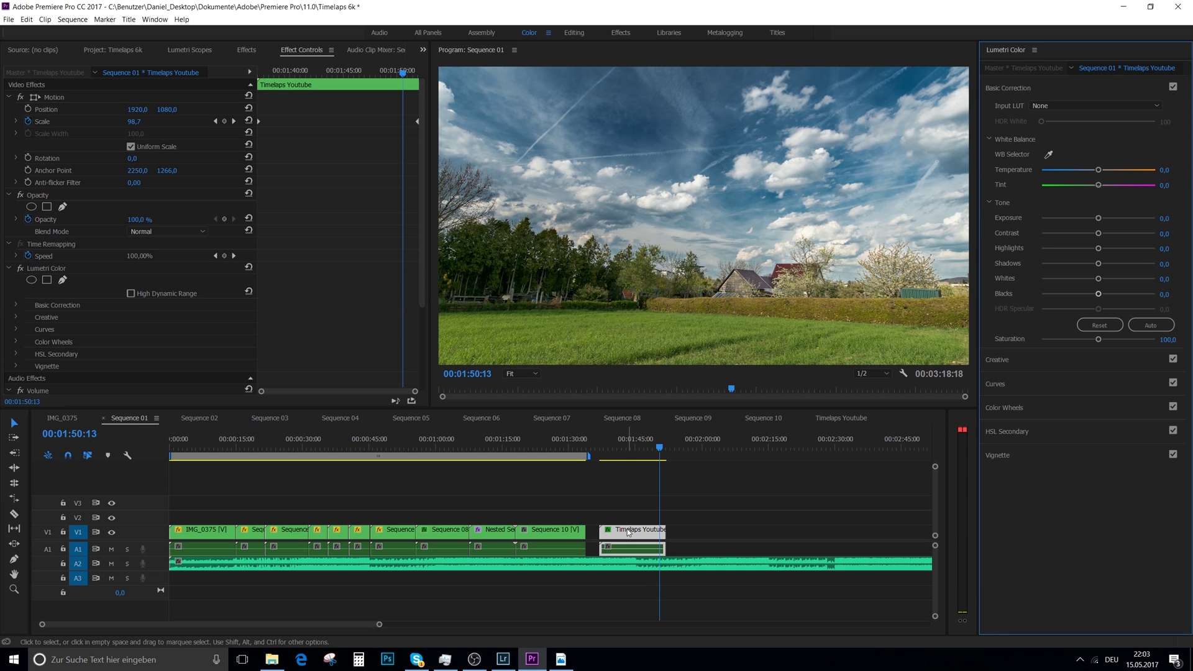
key(ctrl+m)
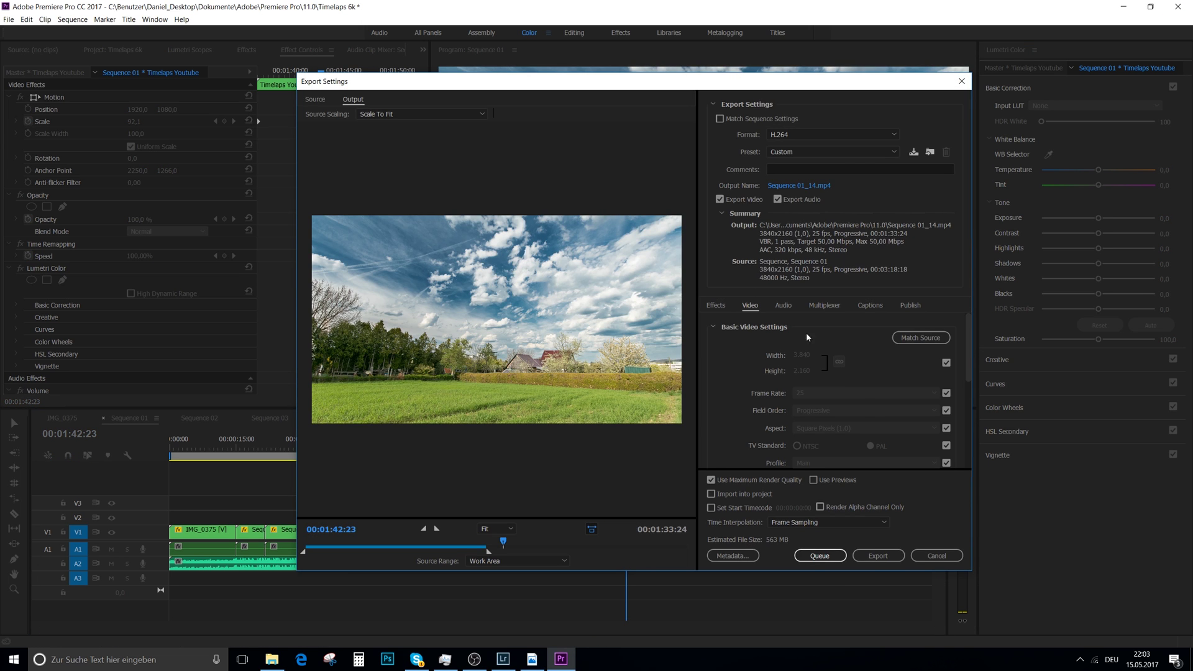